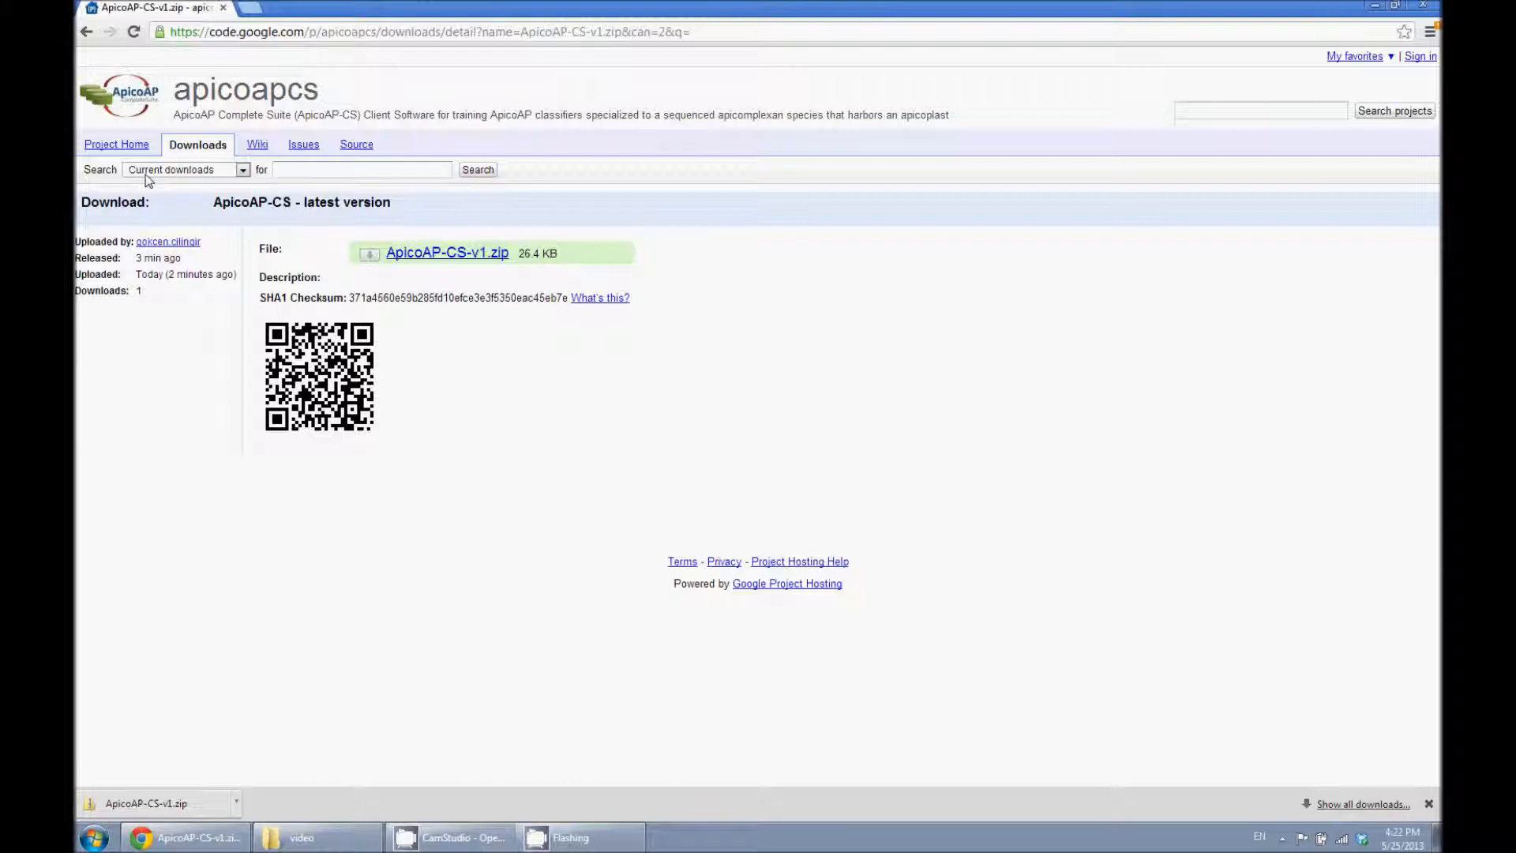
Extract ApicoAP-CS-v1.zip from the desktop into the ApicoAP-CS-v1 folder on the desktop
{"action": "key", "text": "super+d"}
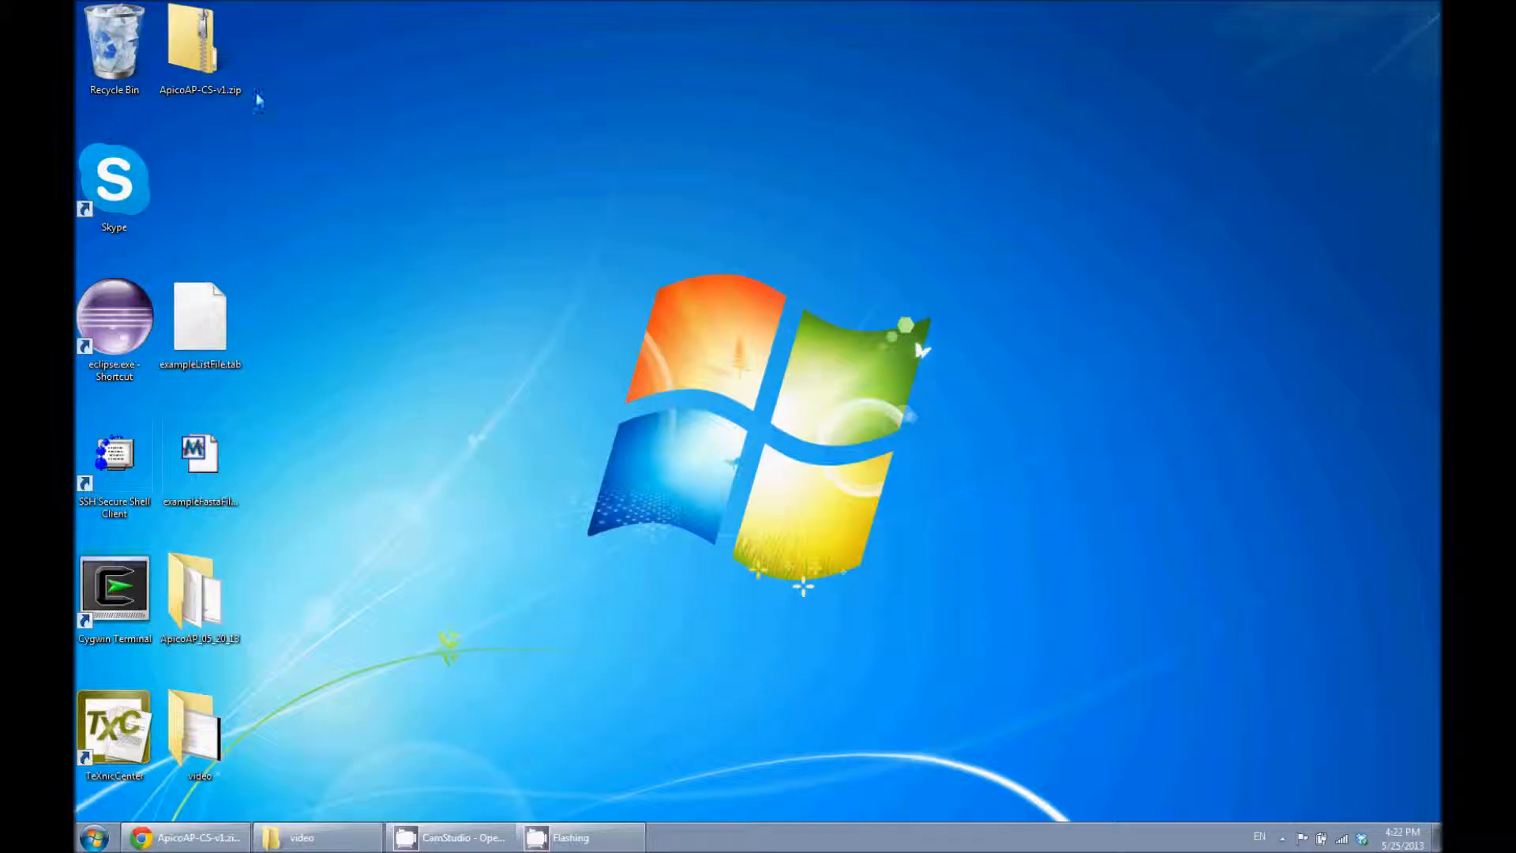
{"action": "left_click", "coordinate": [209, 74]}
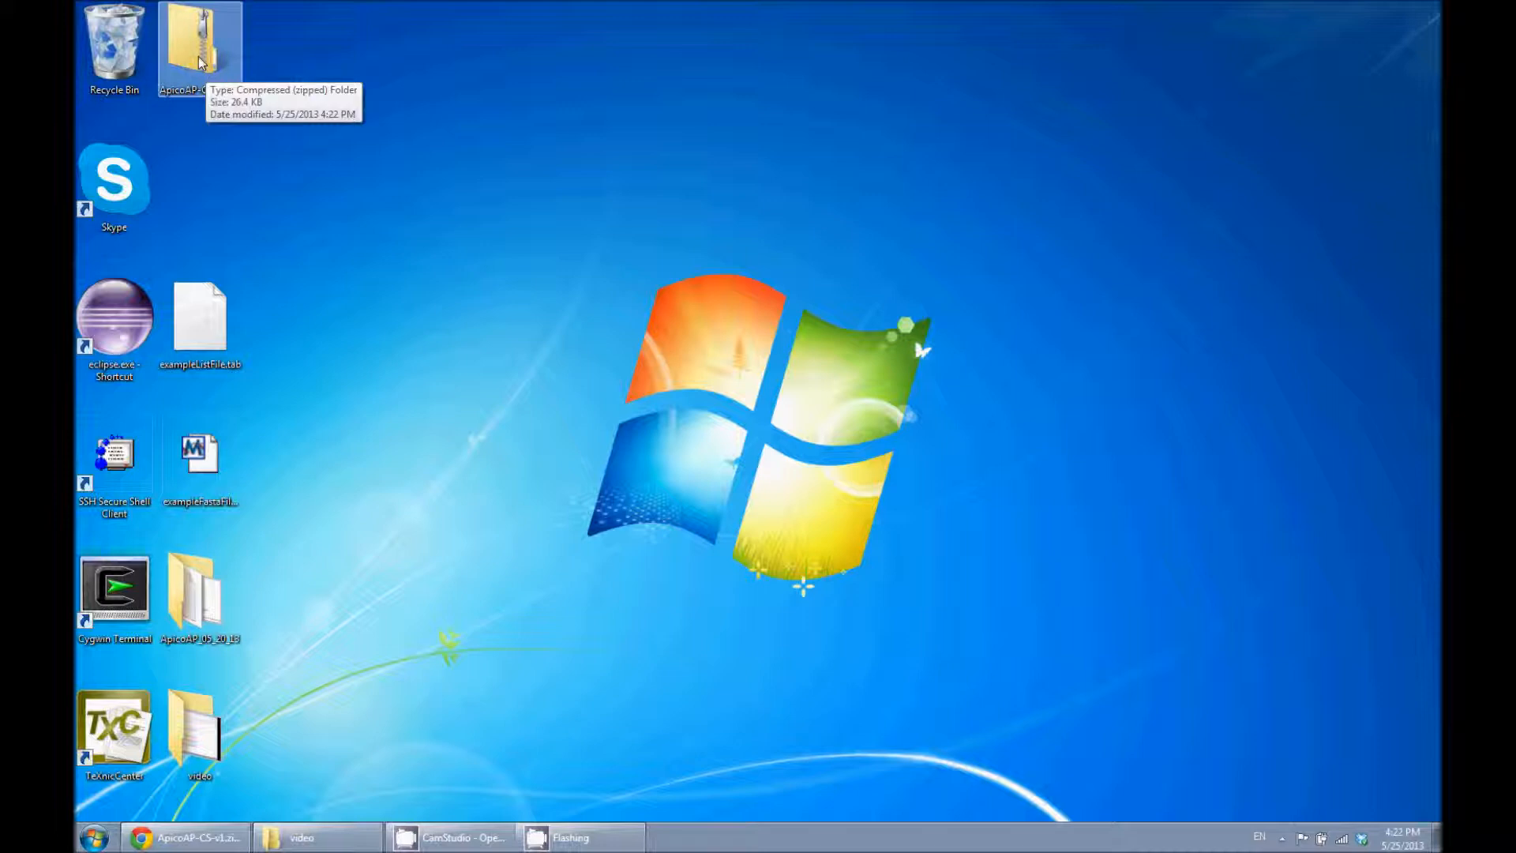
{"action": "right_click", "coordinate": [198, 55]}
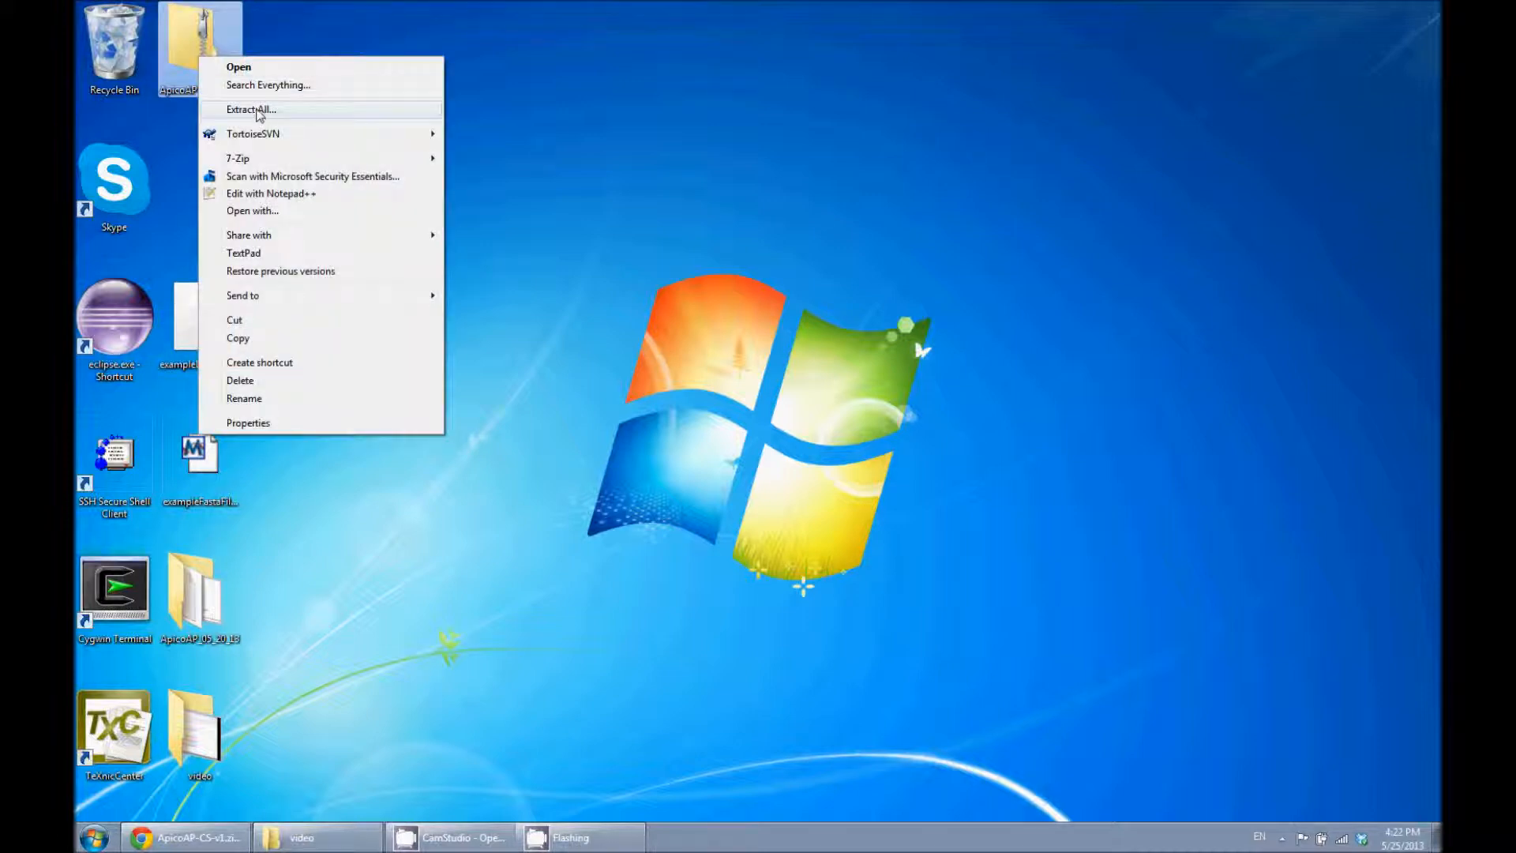
{"action": "left_click", "coordinate": [257, 111]}
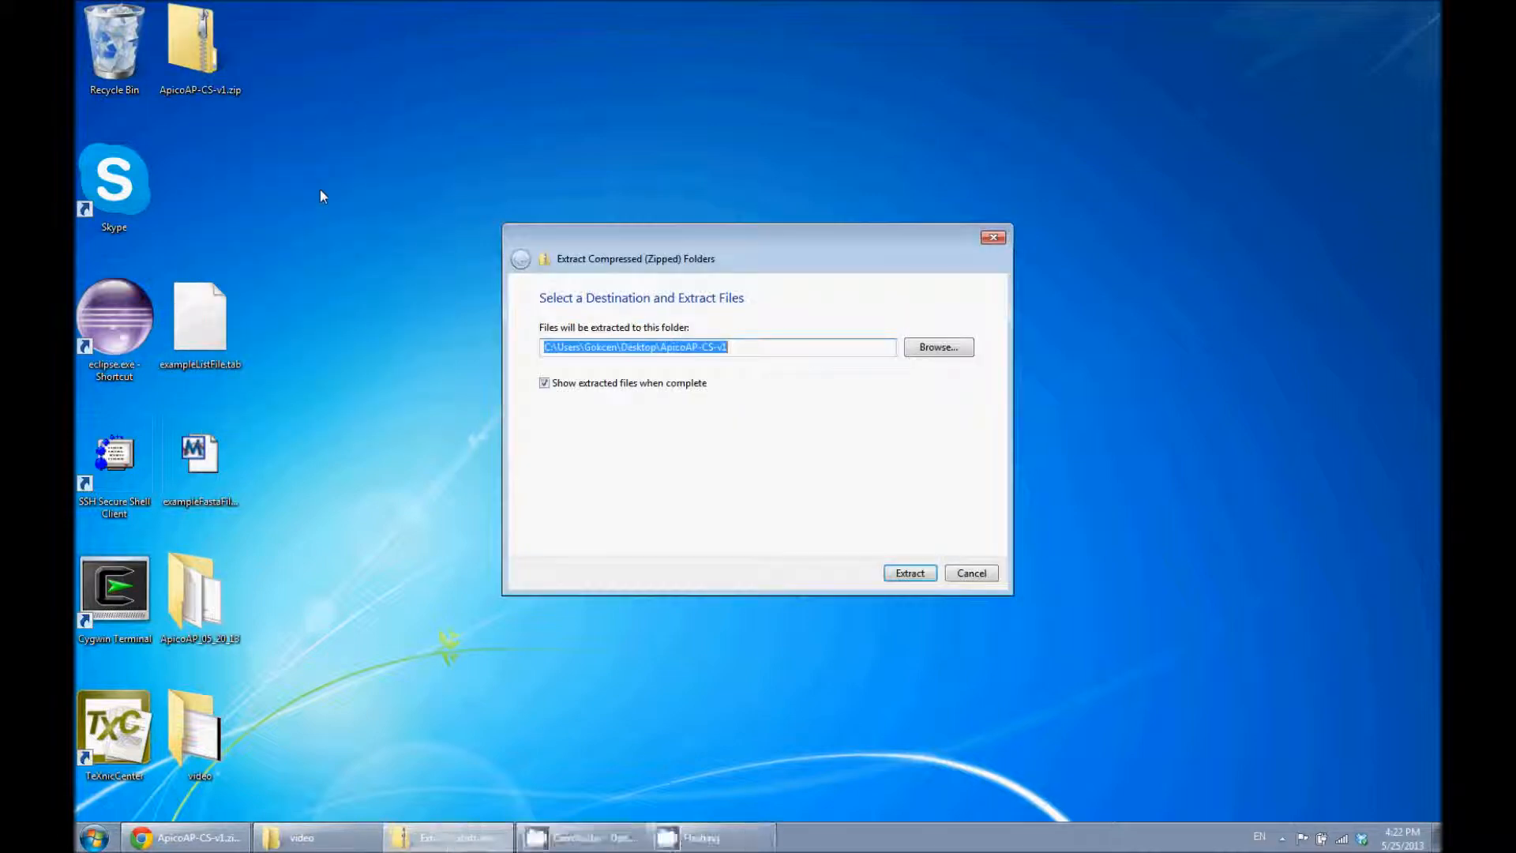
{"action": "left_click", "coordinate": [908, 574]}
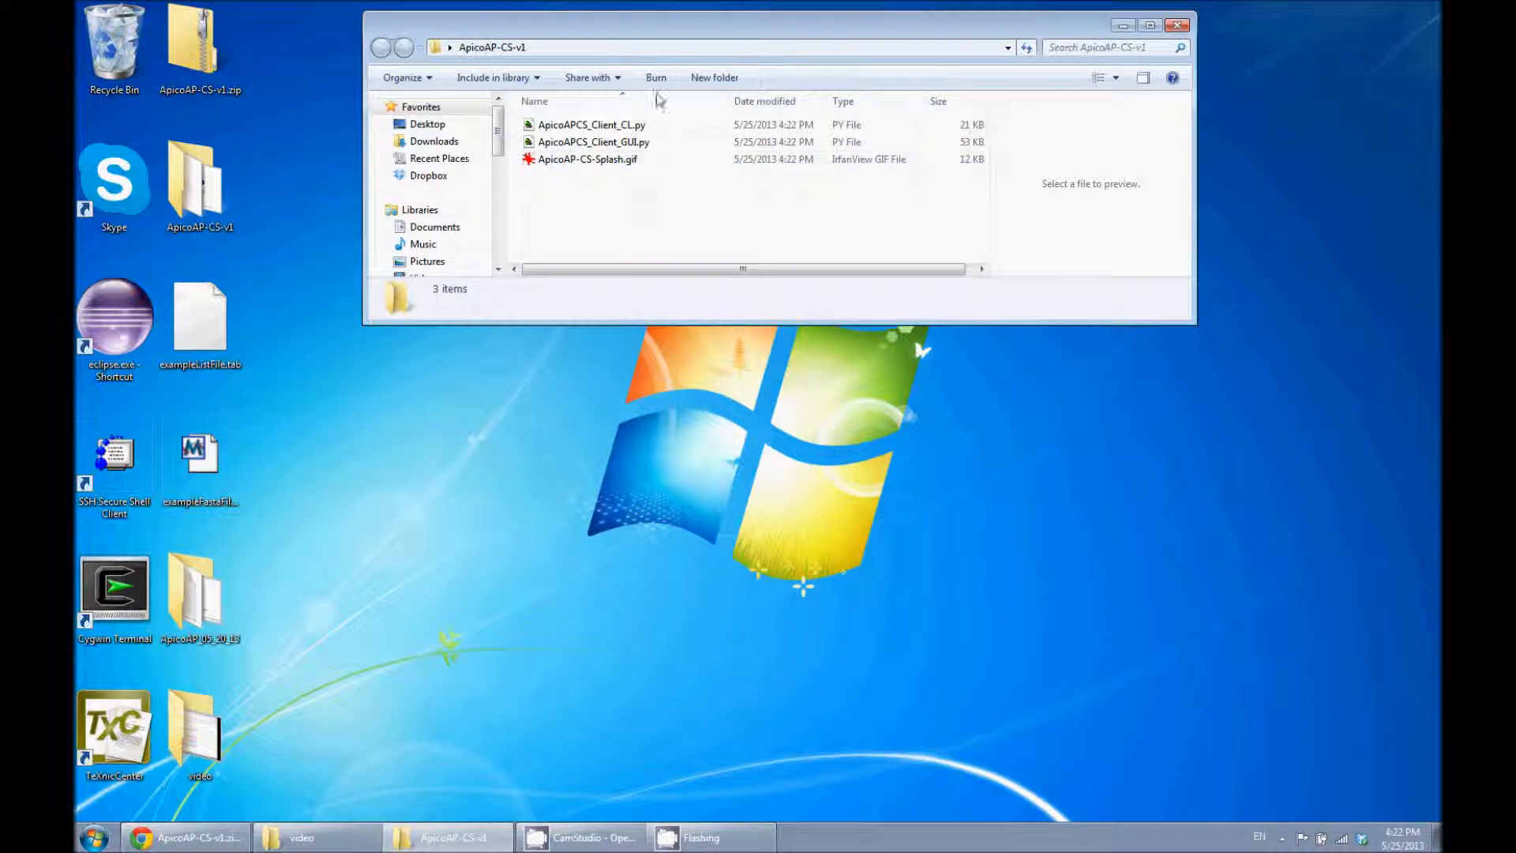
Switch to the browser and open the ApicoAPCS_userManual wiki page to read the requirements and launch instructions
{"action": "left_click", "coordinate": [198, 839]}
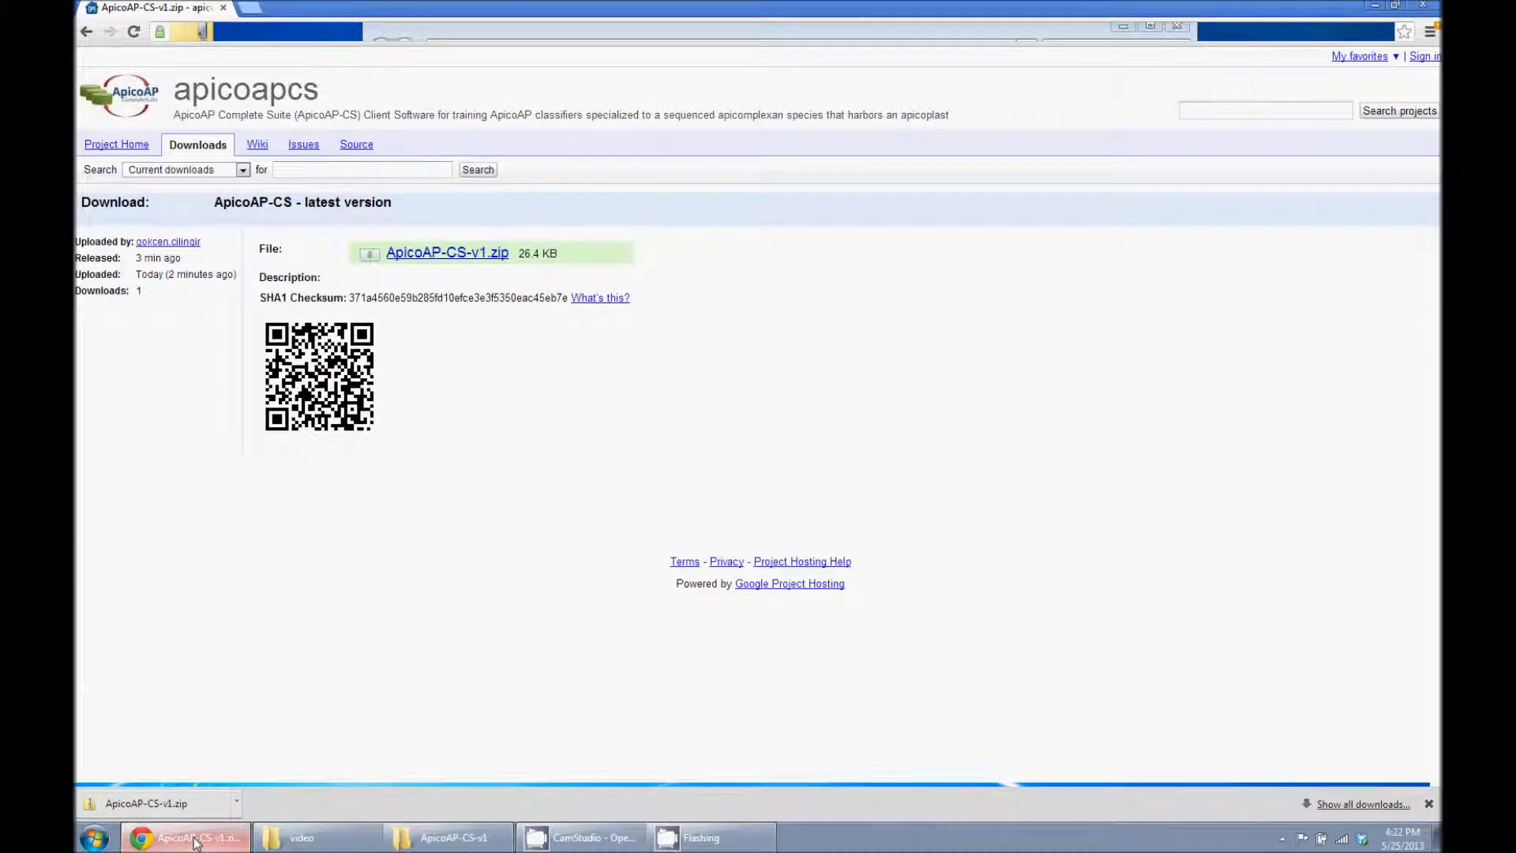
{"action": "left_click", "coordinate": [257, 145]}
{"action": "left_click", "coordinate": [147, 241]}
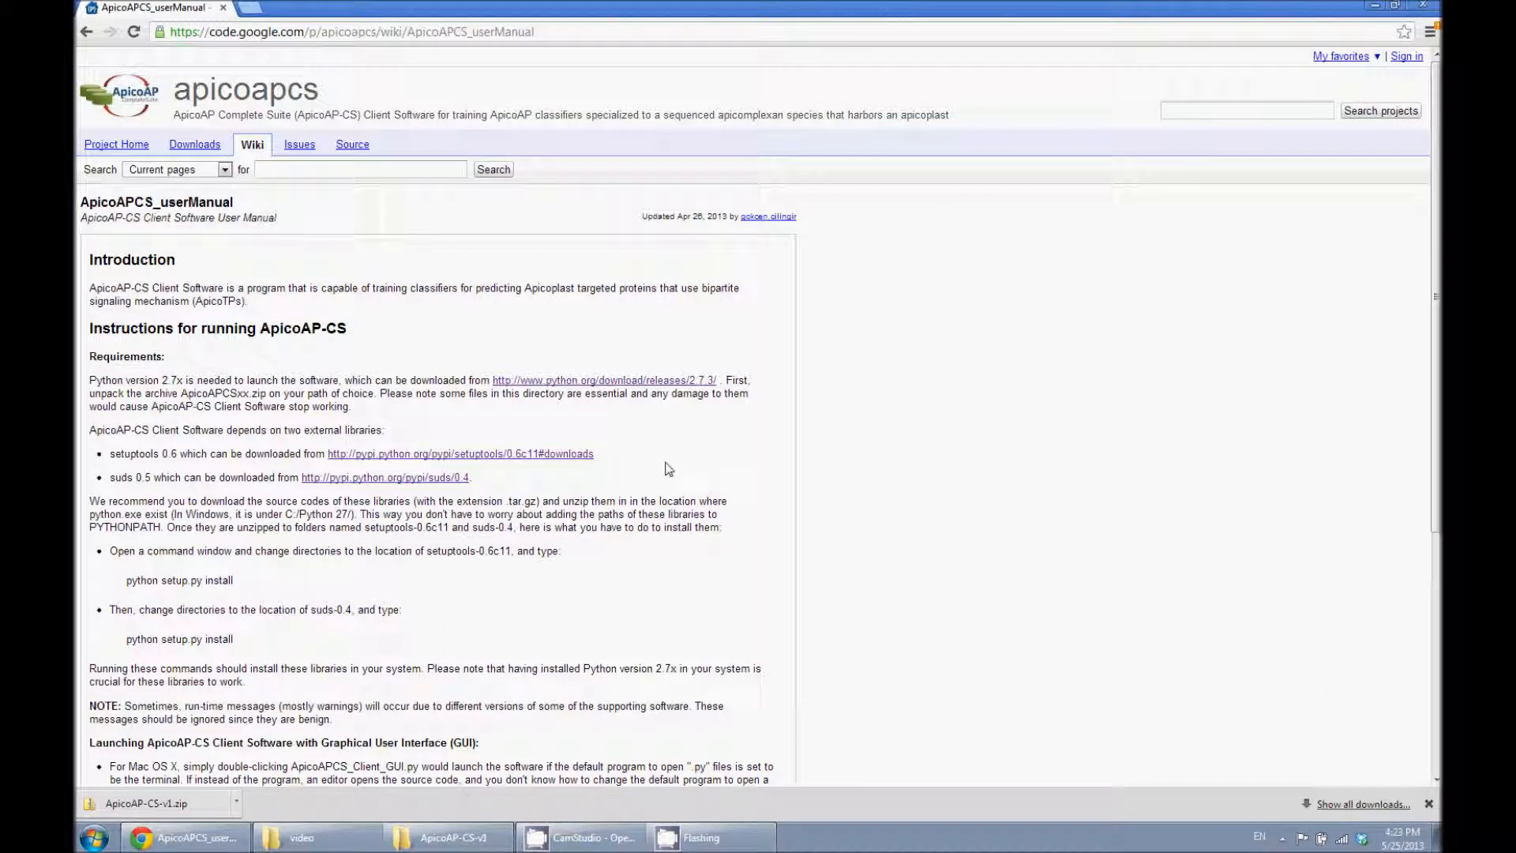
Bring up the extracted ApicoAP-CS-v1 folder and open a command prompt window placed below it
{"action": "key", "text": "super+d"}
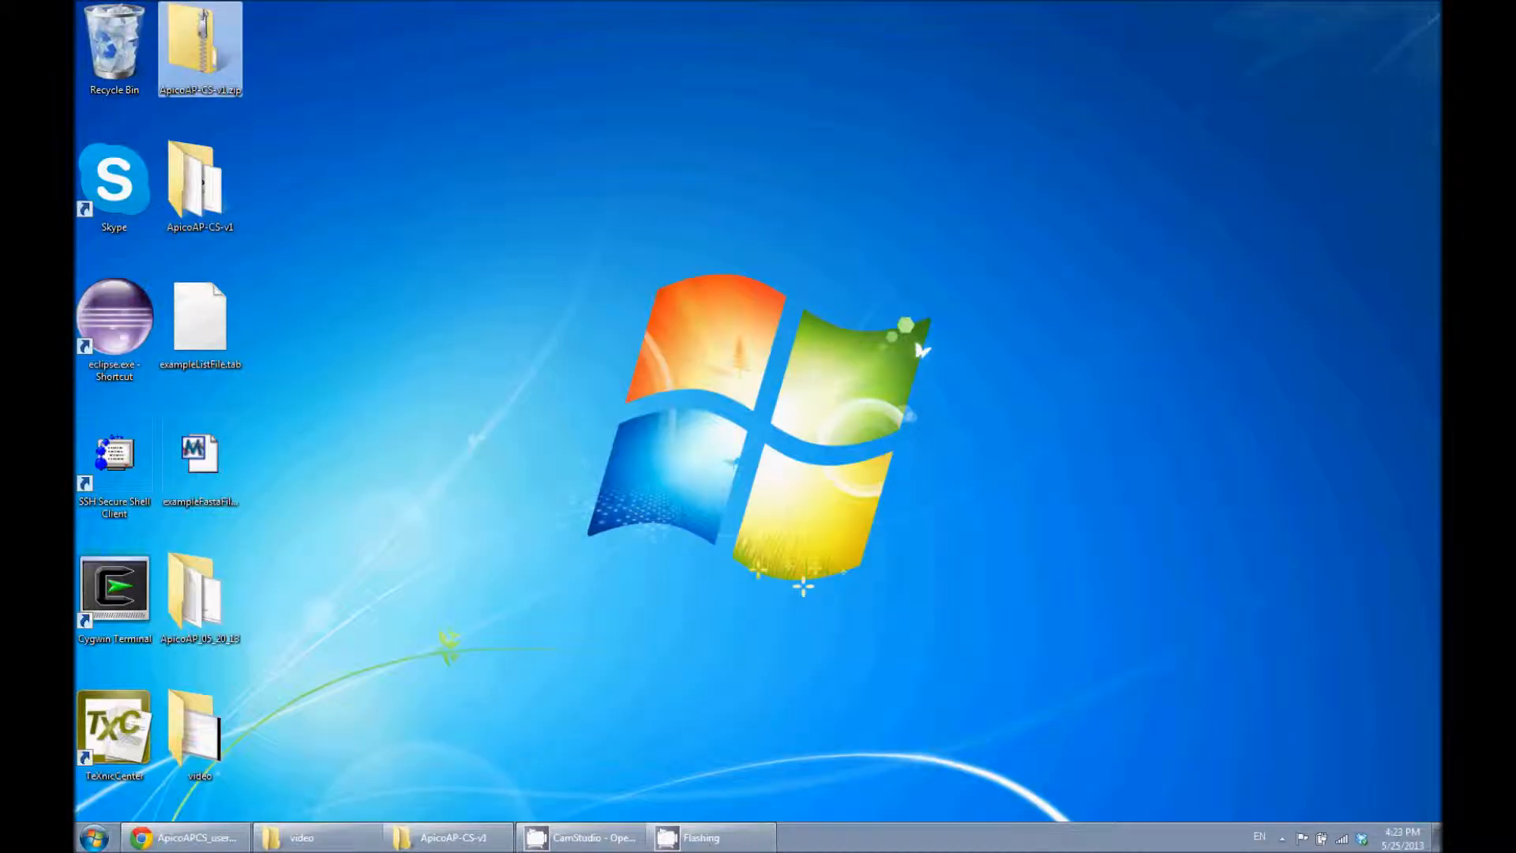
{"action": "left_click", "coordinate": [424, 841]}
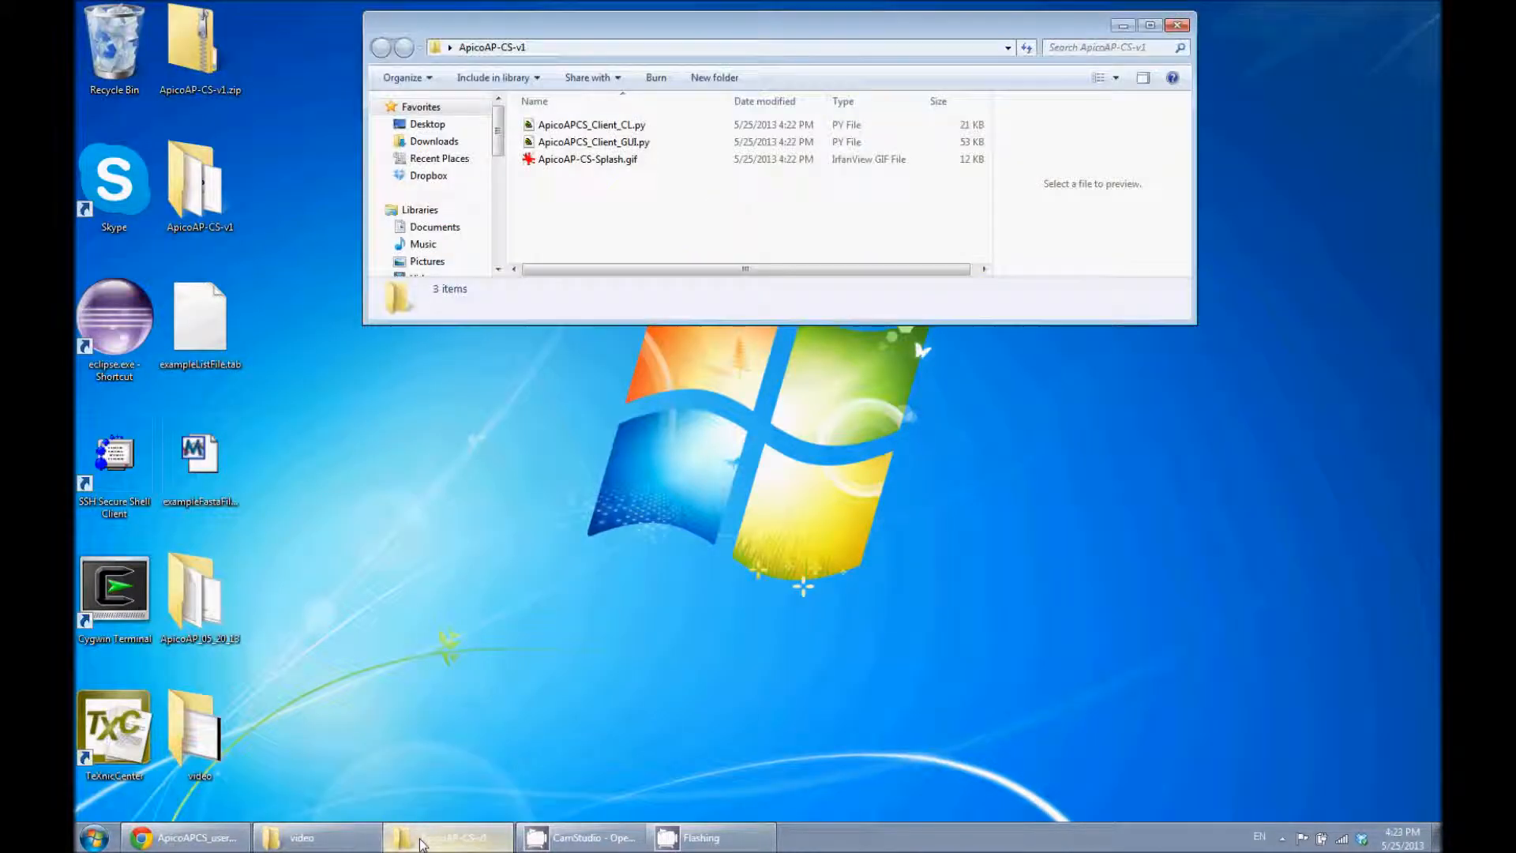
{"action": "left_click", "coordinate": [91, 842]}
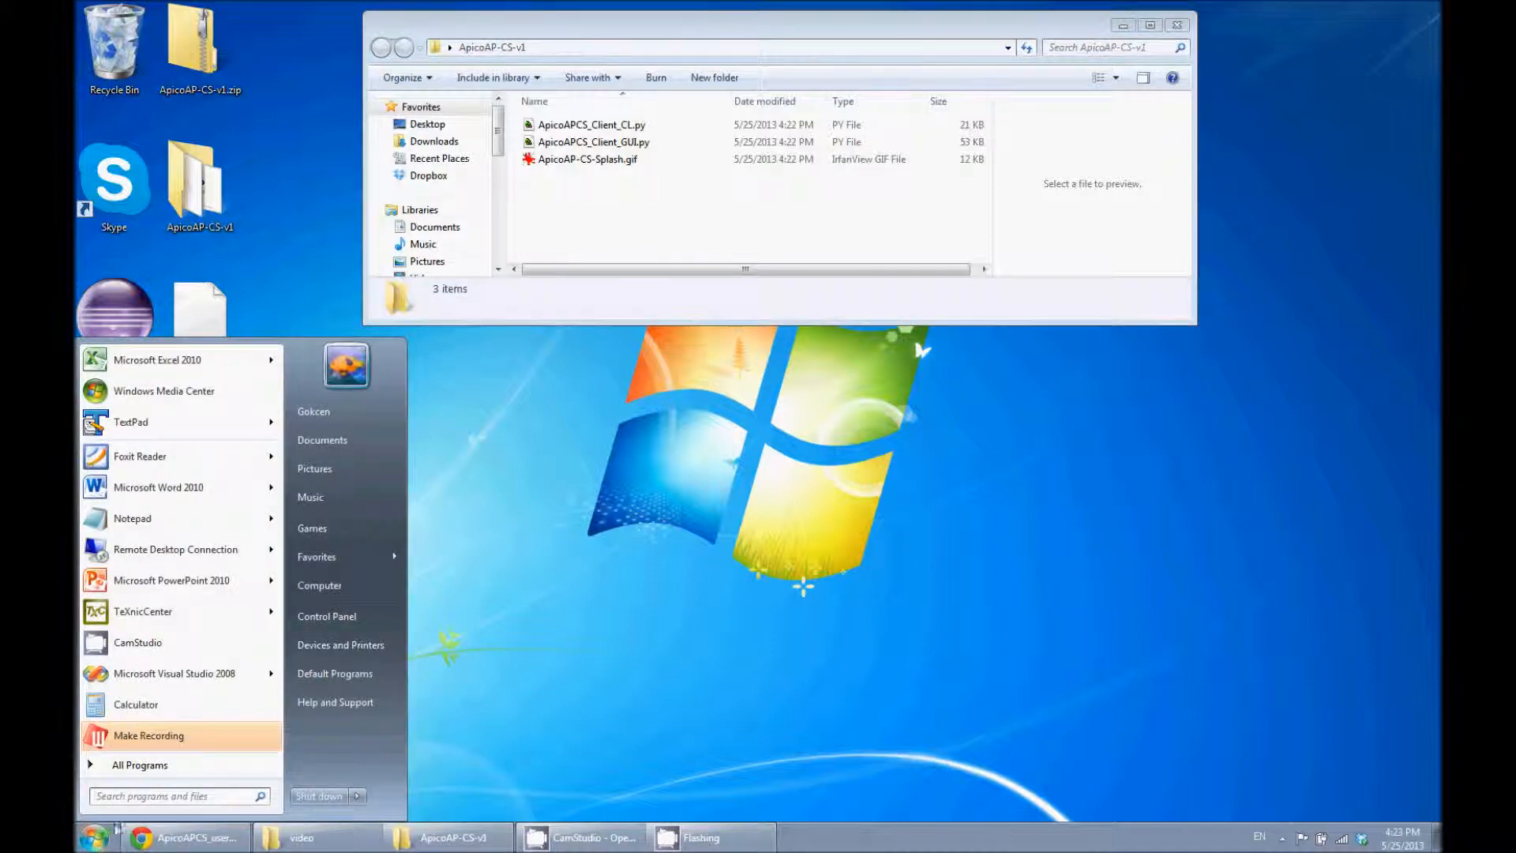
{"action": "left_click", "coordinate": [129, 796]}
{"action": "type", "text": "cmd"}
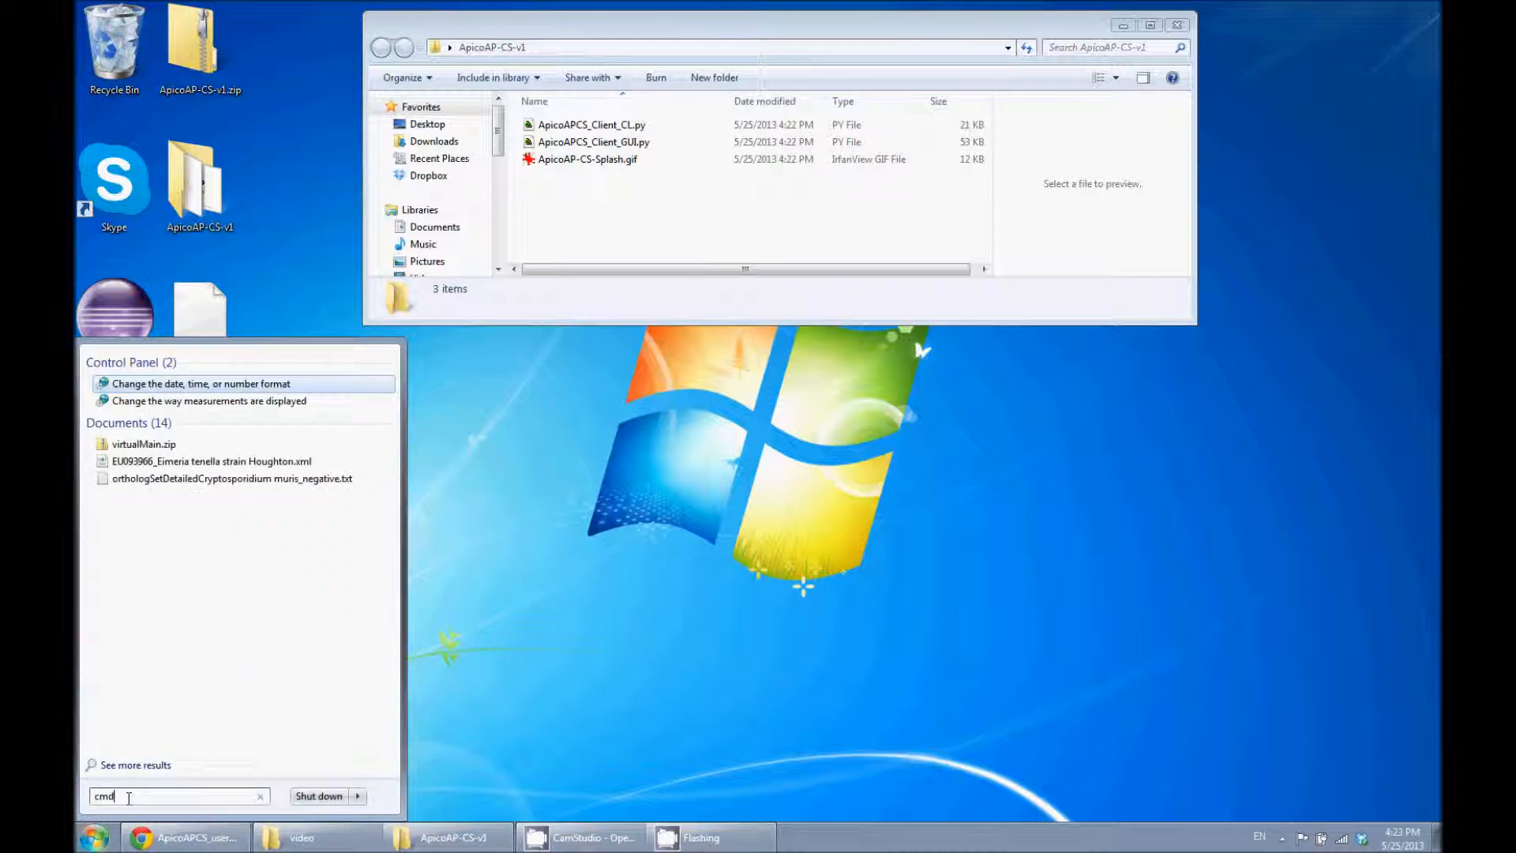
{"action": "key", "text": "Return"}
{"action": "left_click_drag", "start_coordinate": [404, 72], "coordinate": [815, 351]}
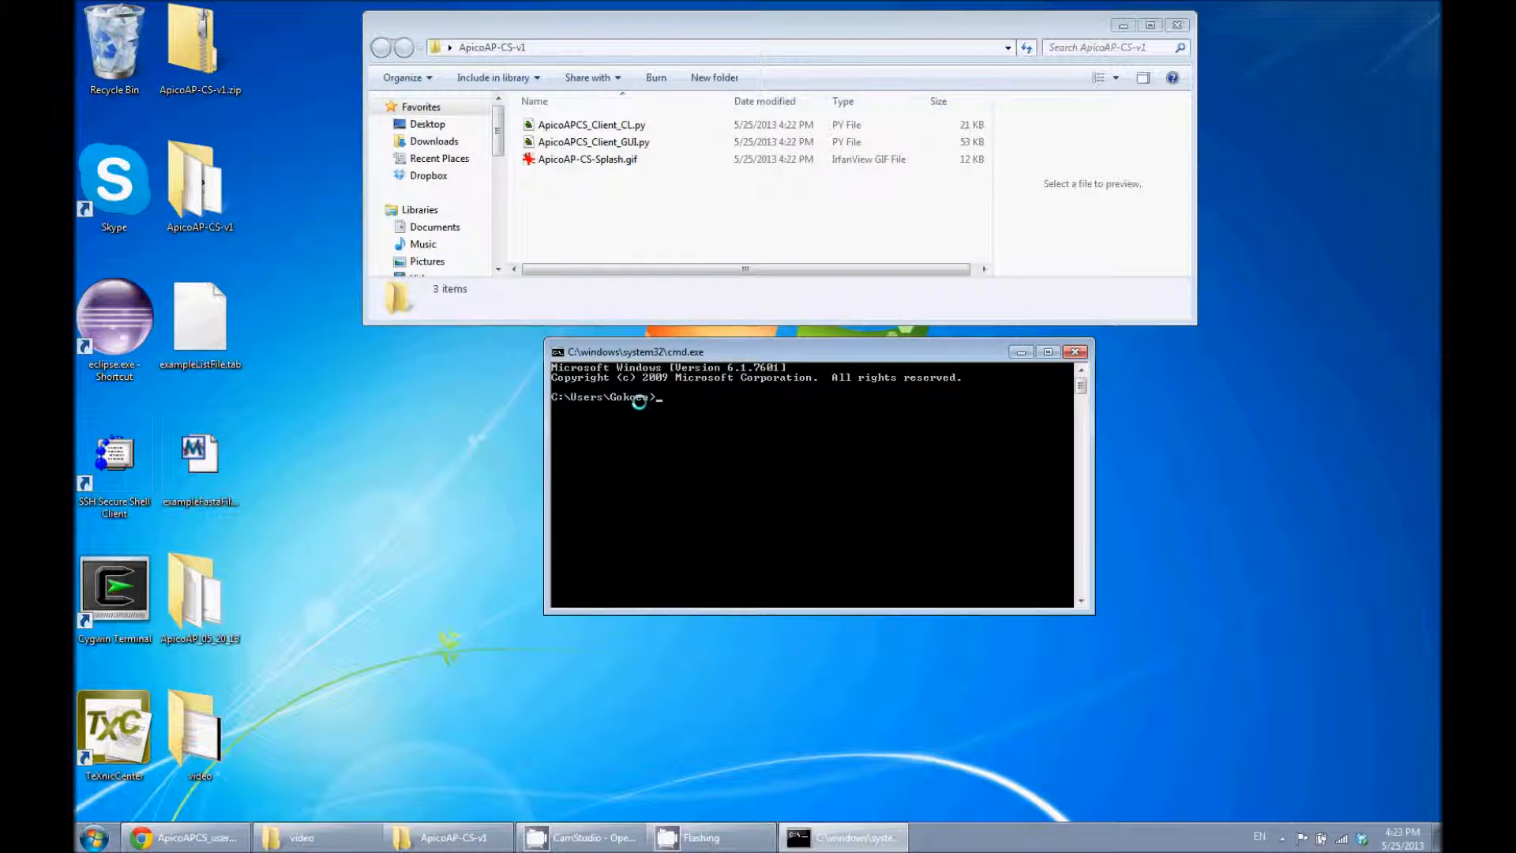
Change the command prompt's working directory to Desktop\ApicoAP-CS-v1 and list its files with dir
{"action": "left_click", "coordinate": [582, 47]}
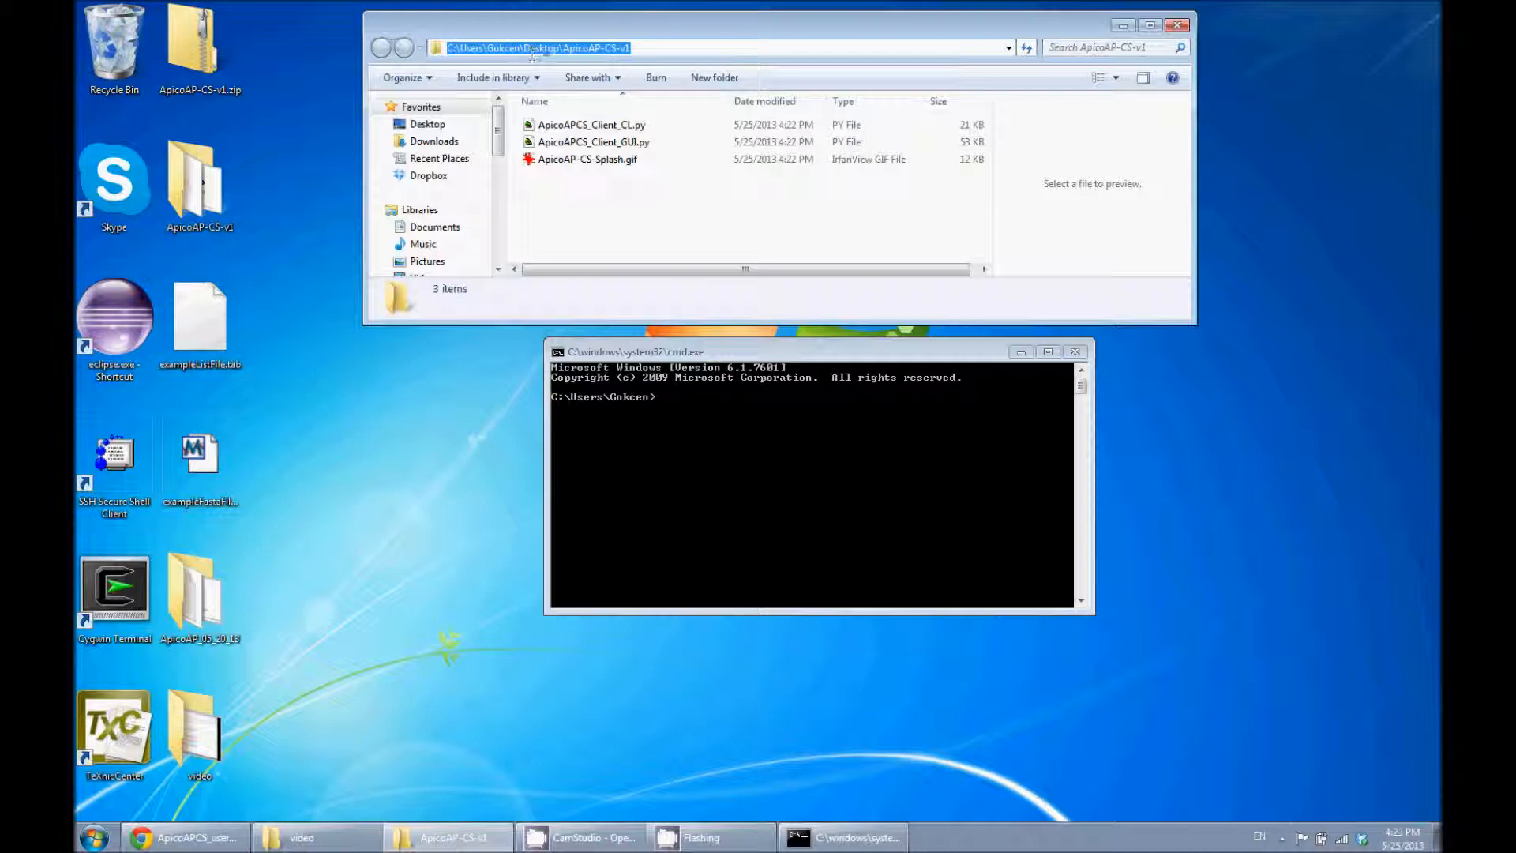
{"action": "left_click", "coordinate": [685, 444]}
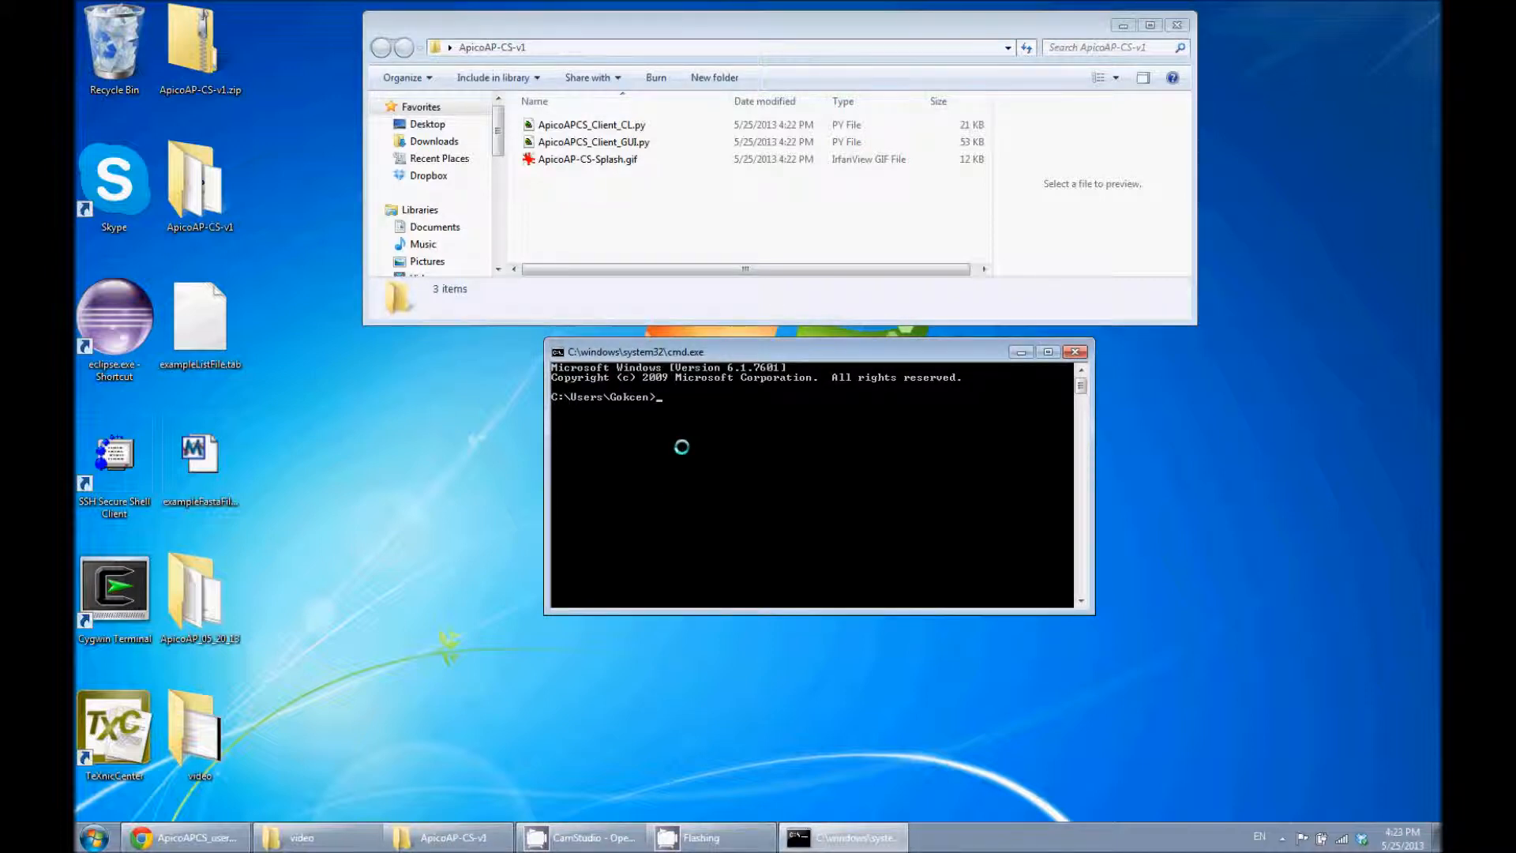
{"action": "type", "text": "cd Desktop"}
{"action": "type", "text": "\\Apic"}
{"action": "key", "text": "Tab"}
{"action": "key", "text": "BackSpace"}
{"action": "key", "text": "BackSpace"}
{"action": "key", "text": "BackSpace"}
{"action": "key", "text": "BackSpace"}
{"action": "key", "text": "BackSpace"}
{"action": "key", "text": "BackSpace"}
{"action": "key", "text": "BackSpace"}
{"action": "key", "text": "BackSpace"}
{"action": "type", "text": "-C"}
{"action": "key", "text": "BackSpace"}
{"action": "key", "text": "Tab"}
{"action": "key", "text": "Return"}
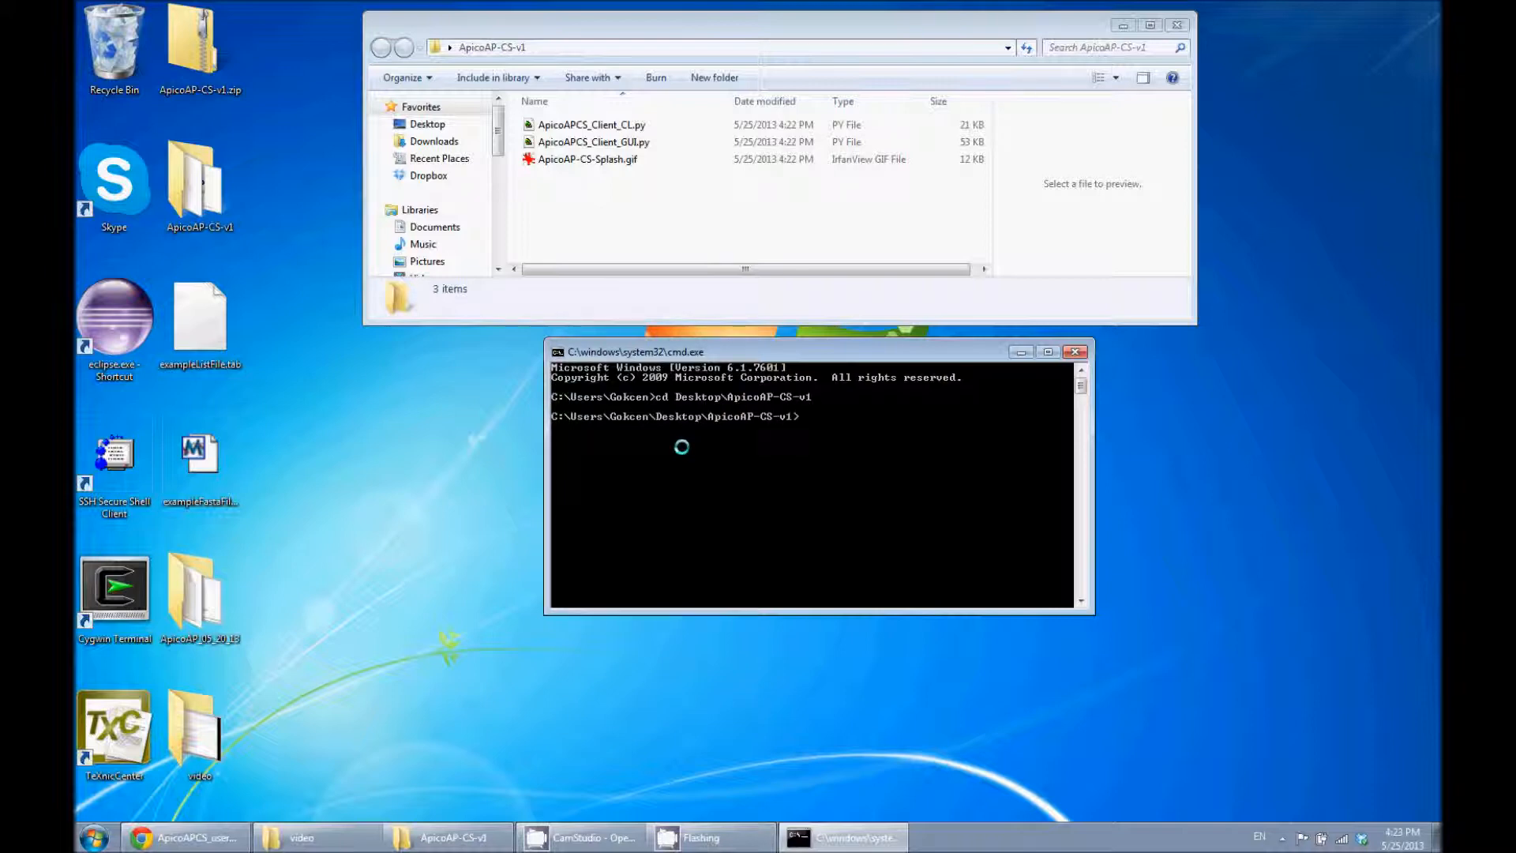
{"action": "type", "text": "dir"}
{"action": "key", "text": "Return"}
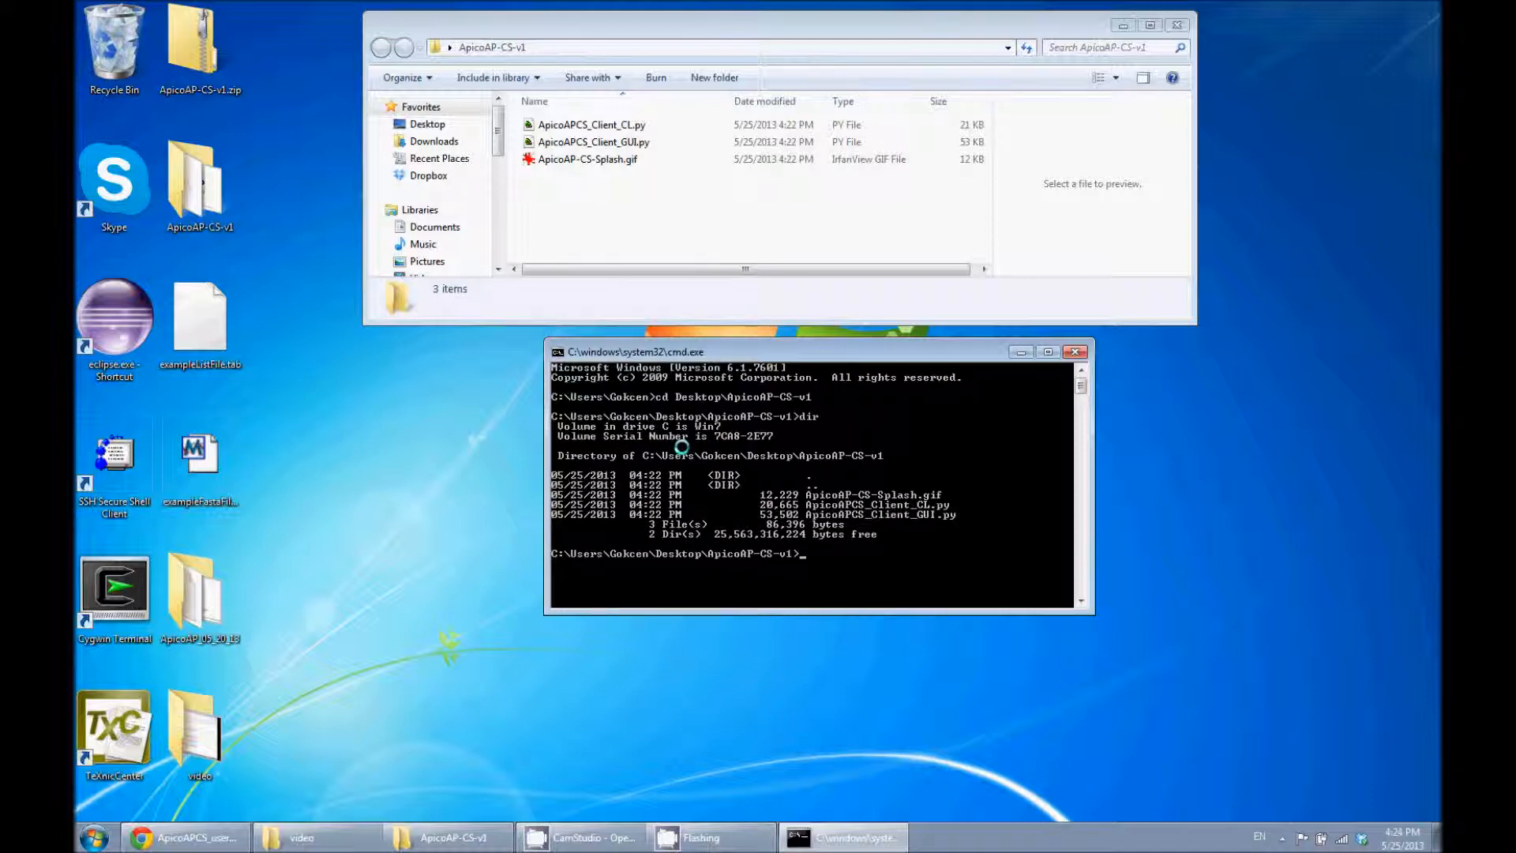
Launch the graphical client by running "python ApicoAPCS_Client_GUI.py"
{"action": "type", "text": "pytho"}
{"action": "type", "text": "Api"}
{"action": "key", "text": "Tab"}
{"action": "key", "text": "BackSpace"}
{"action": "key", "text": "BackSpace"}
{"action": "key", "text": "BackSpace"}
{"action": "key", "text": "BackSpace"}
{"action": "key", "text": "BackSpace"}
{"action": "type", "text": "GUI"}
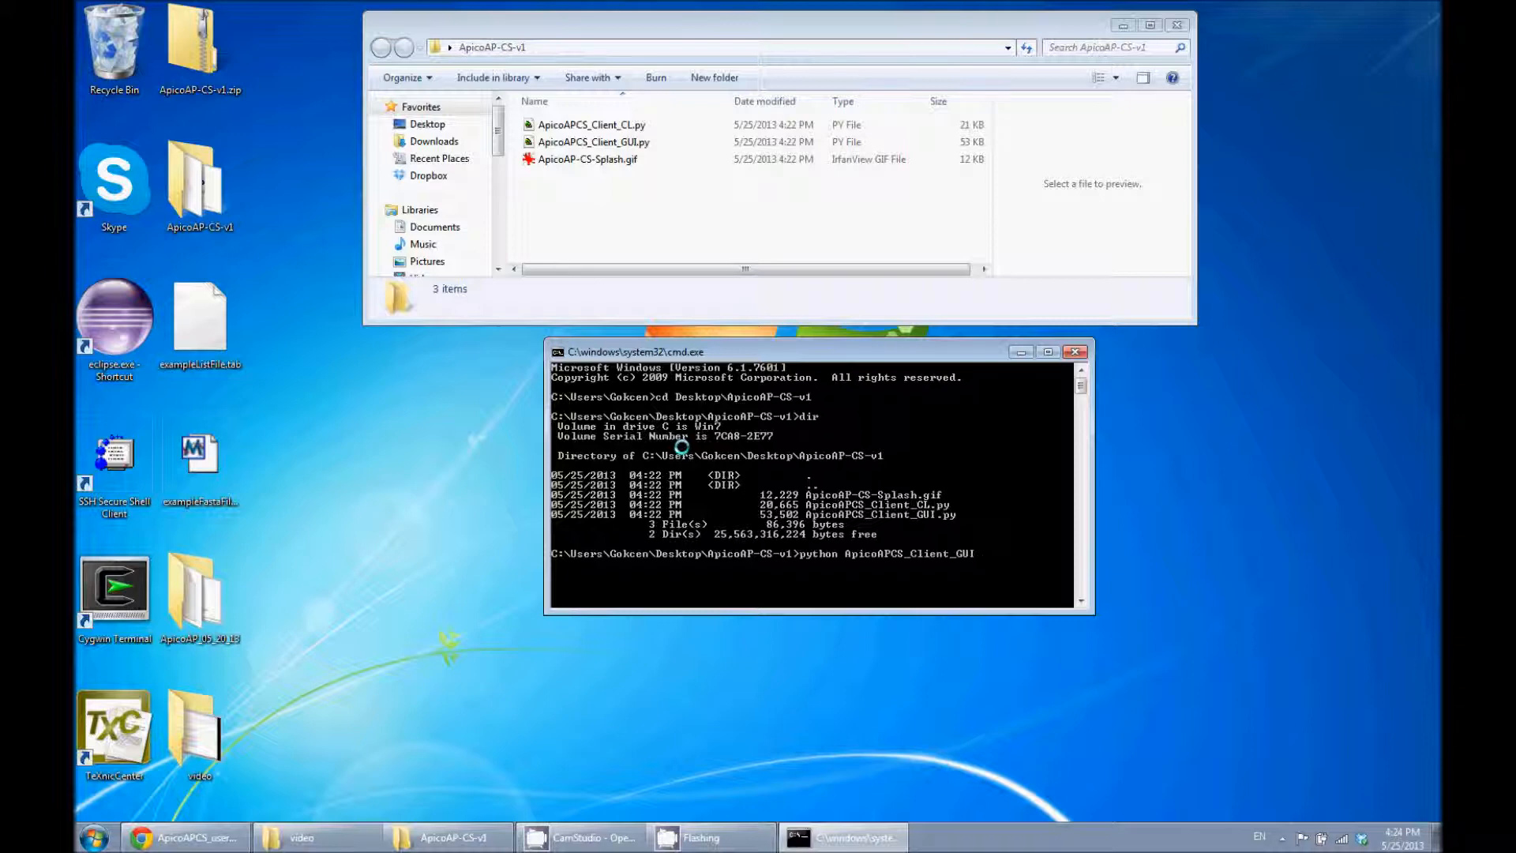
{"action": "type", "text": ".py"}
{"action": "key", "text": "Return"}
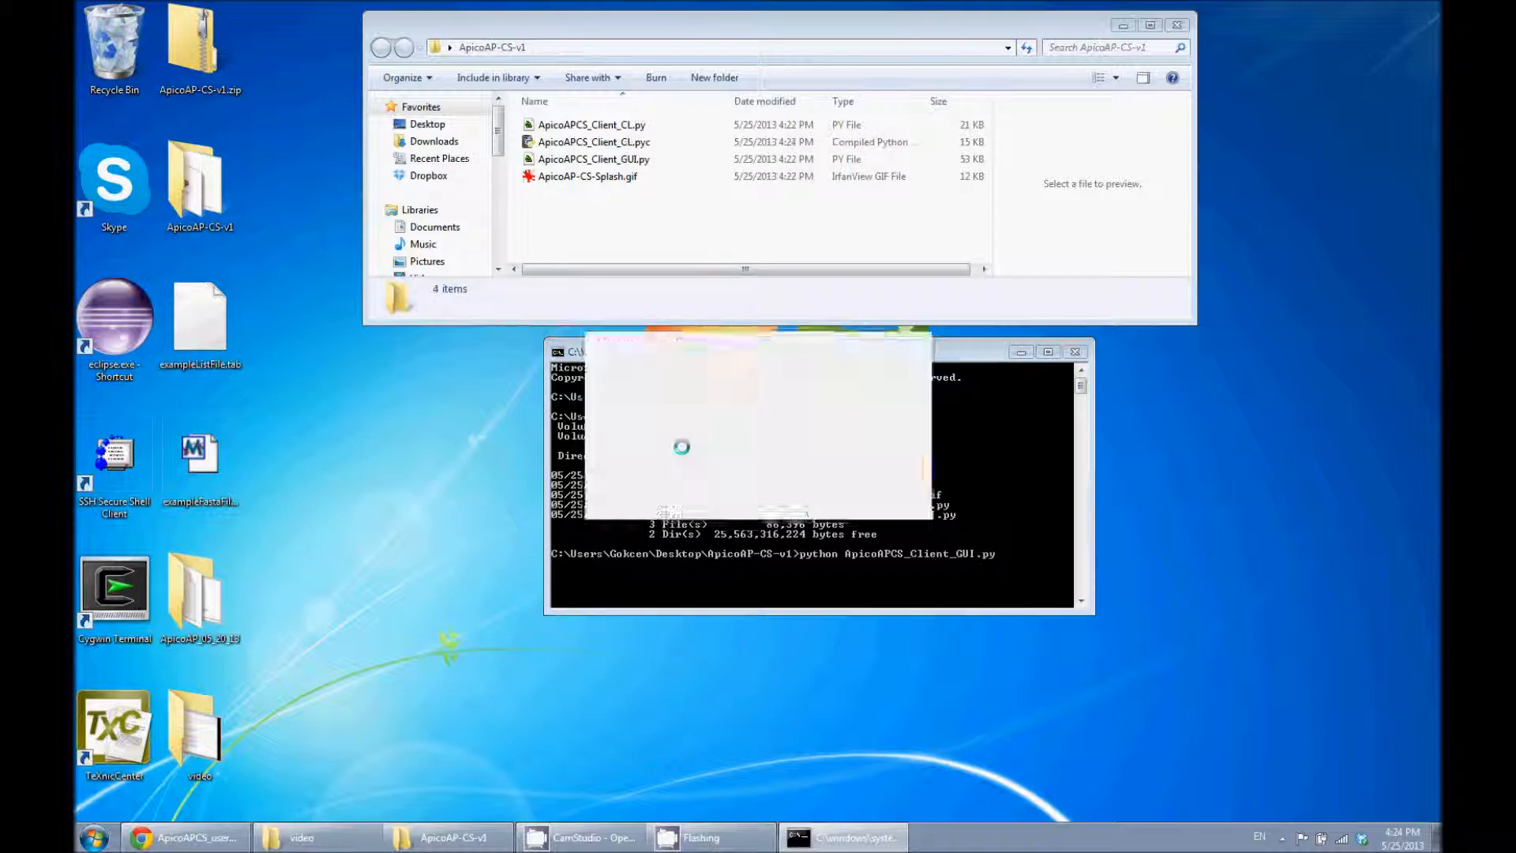
Minimize the folder and command prompt windows and move the ApicoAP-CS Pipeline Client window toward the middle of the desktop
{"action": "left_click", "coordinate": [1123, 24]}
{"action": "left_click", "coordinate": [1021, 352]}
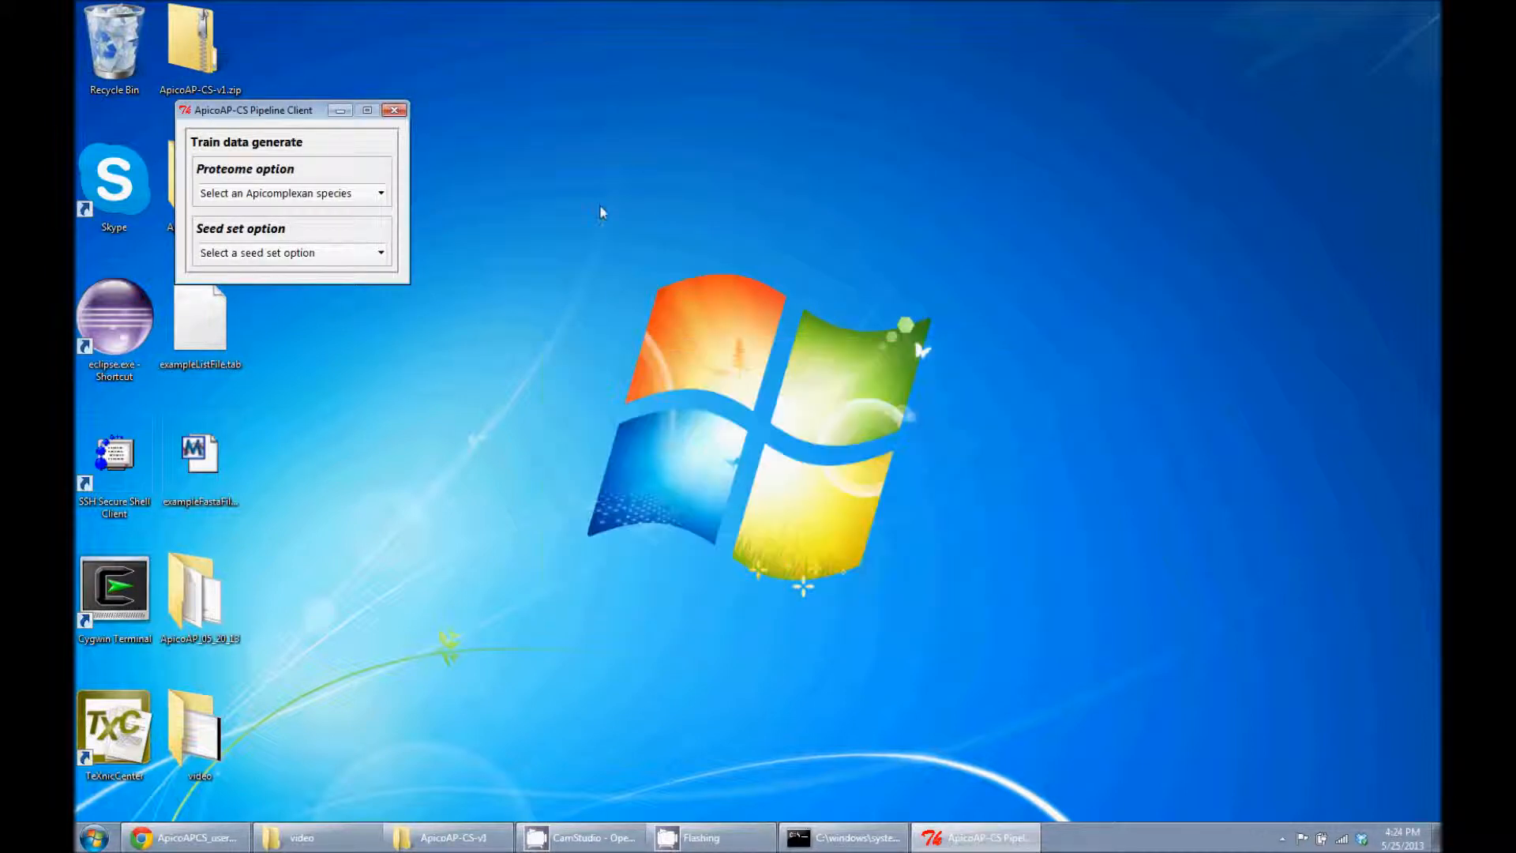
{"action": "left_click_drag", "start_coordinate": [249, 110], "coordinate": [747, 175]}
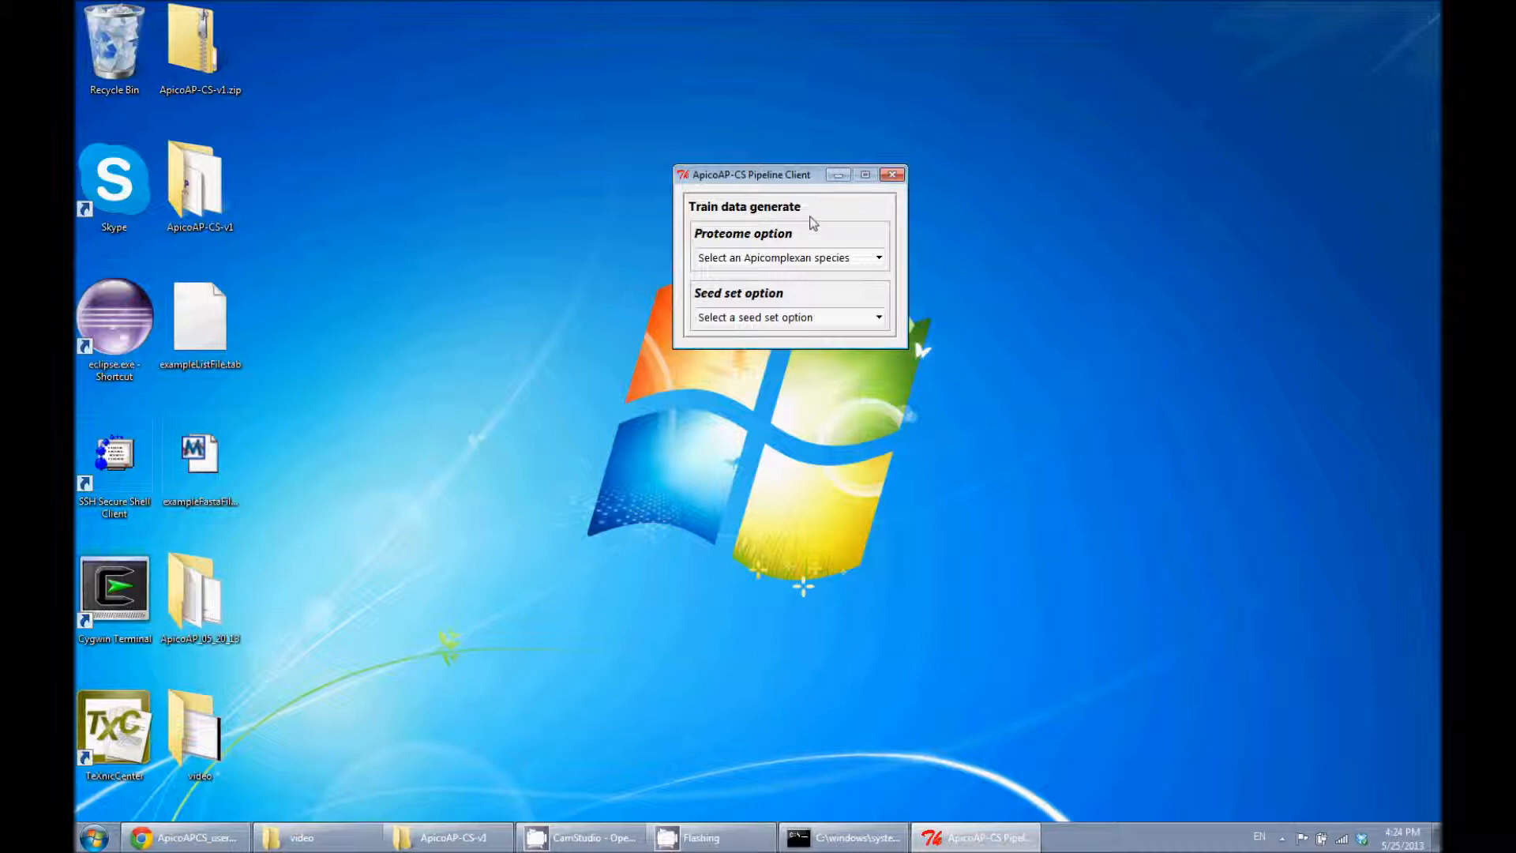
Generate training data for the Babesia bovis proteome using the "Use available seed set" option
{"action": "left_click", "coordinate": [803, 262]}
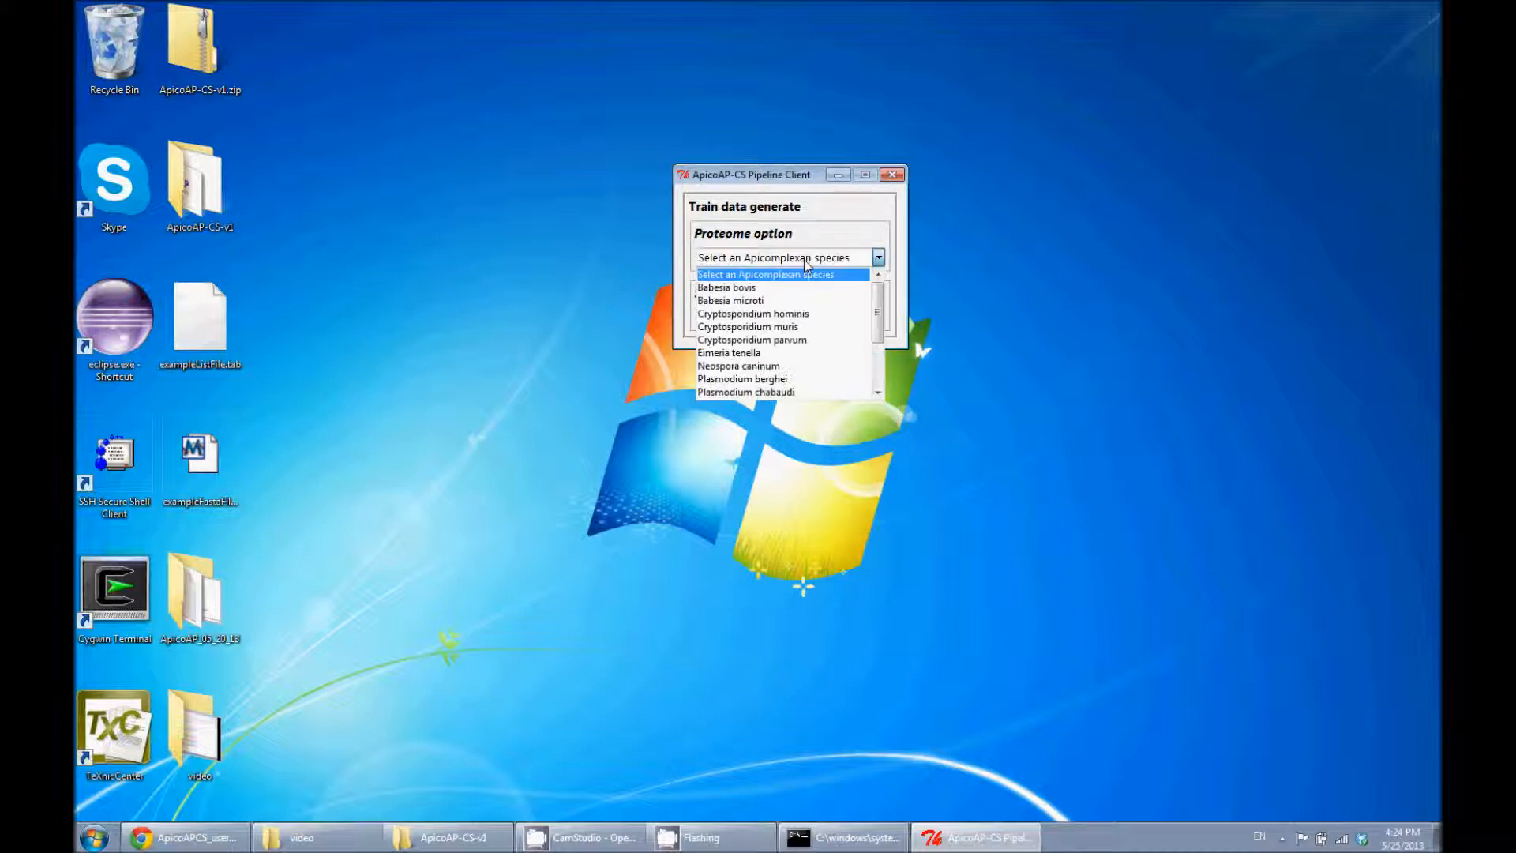
{"action": "left_click", "coordinate": [732, 289]}
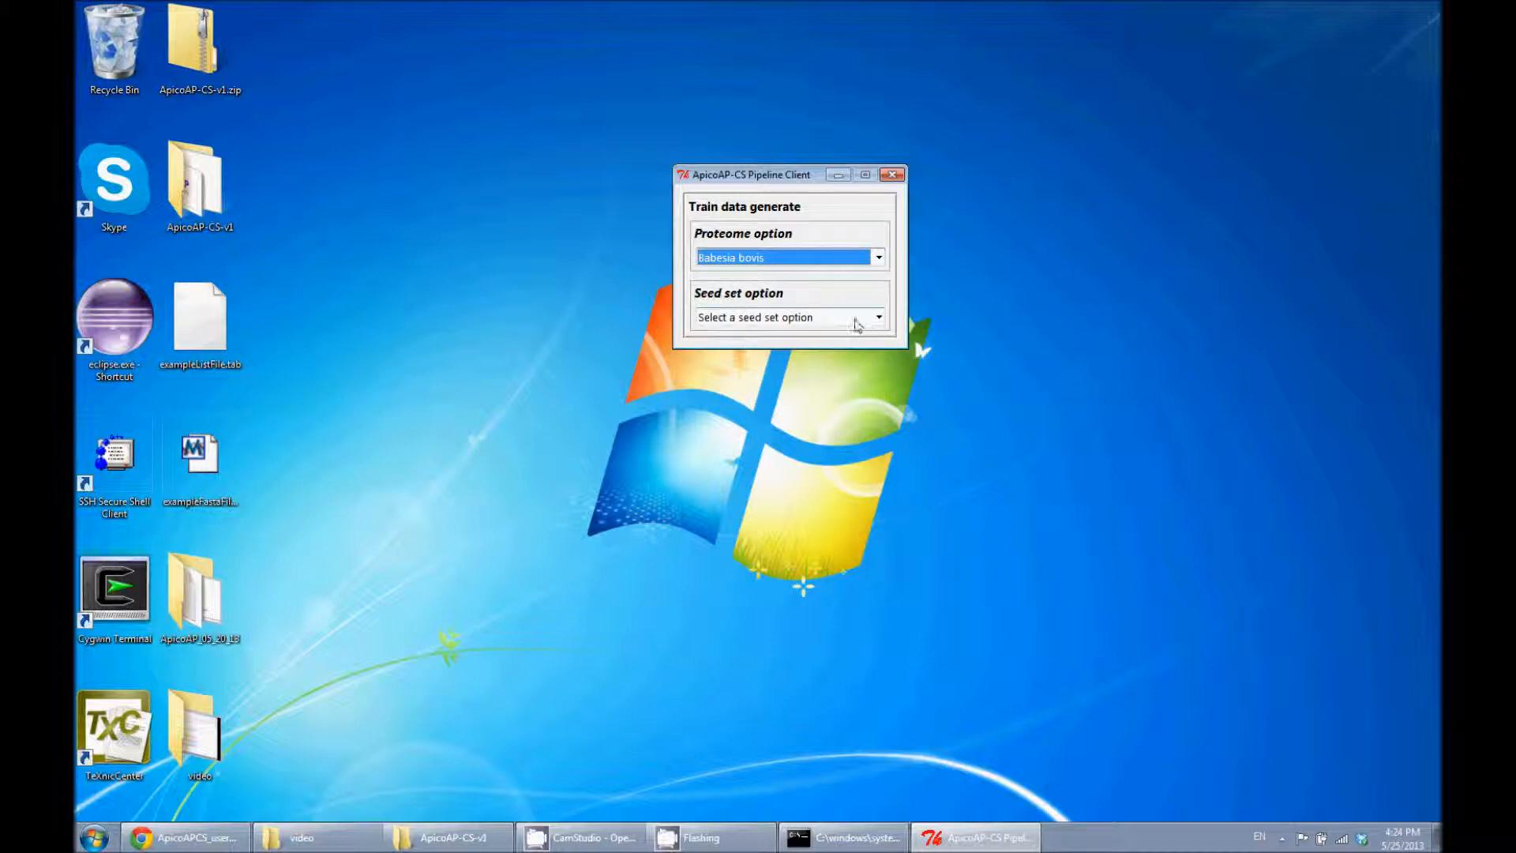
{"action": "left_click", "coordinate": [830, 320]}
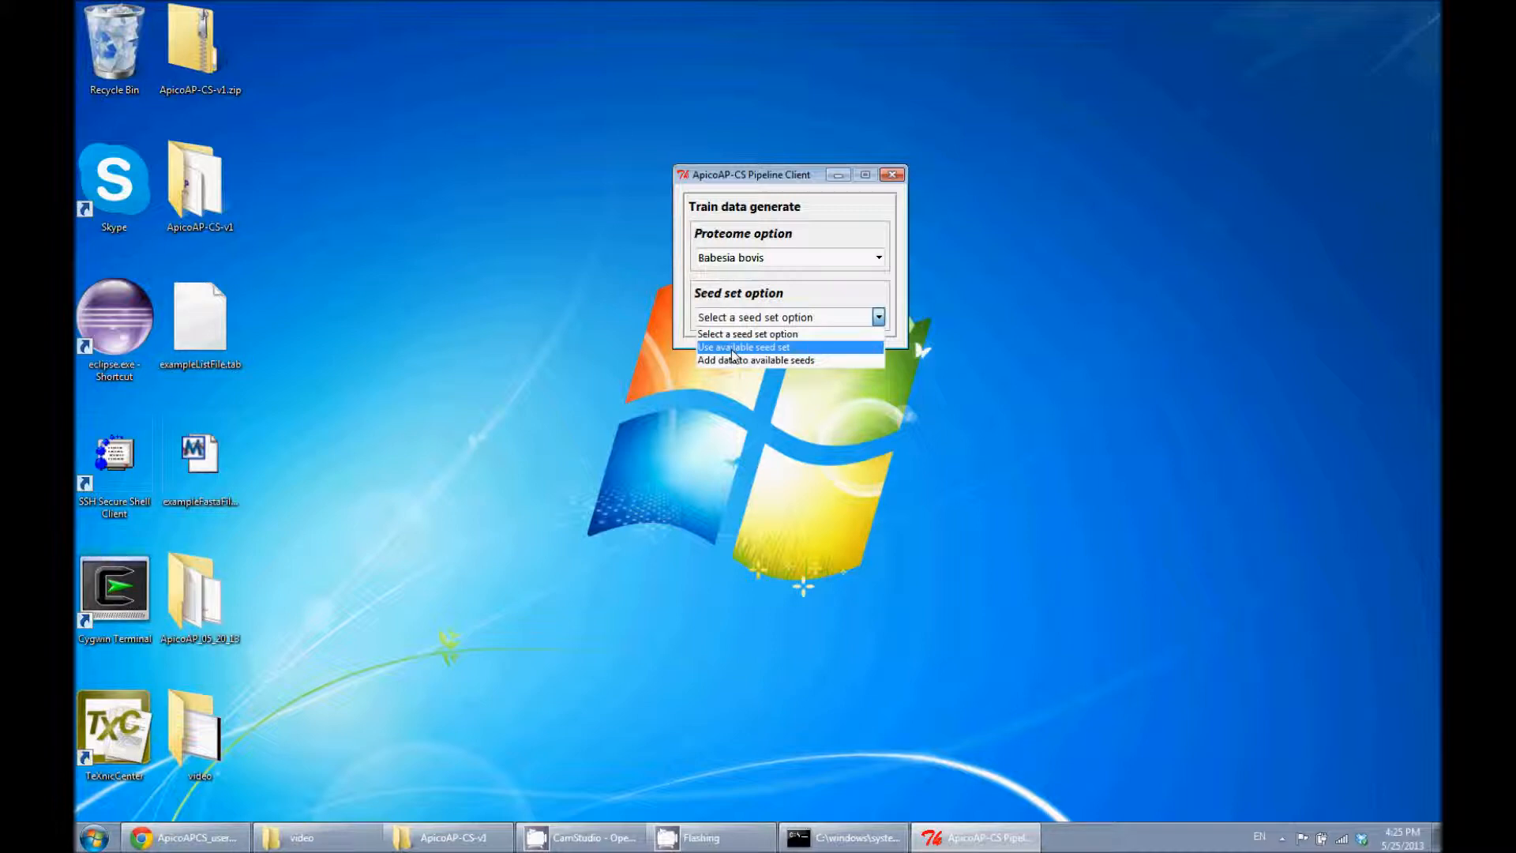
{"action": "left_click", "coordinate": [733, 349]}
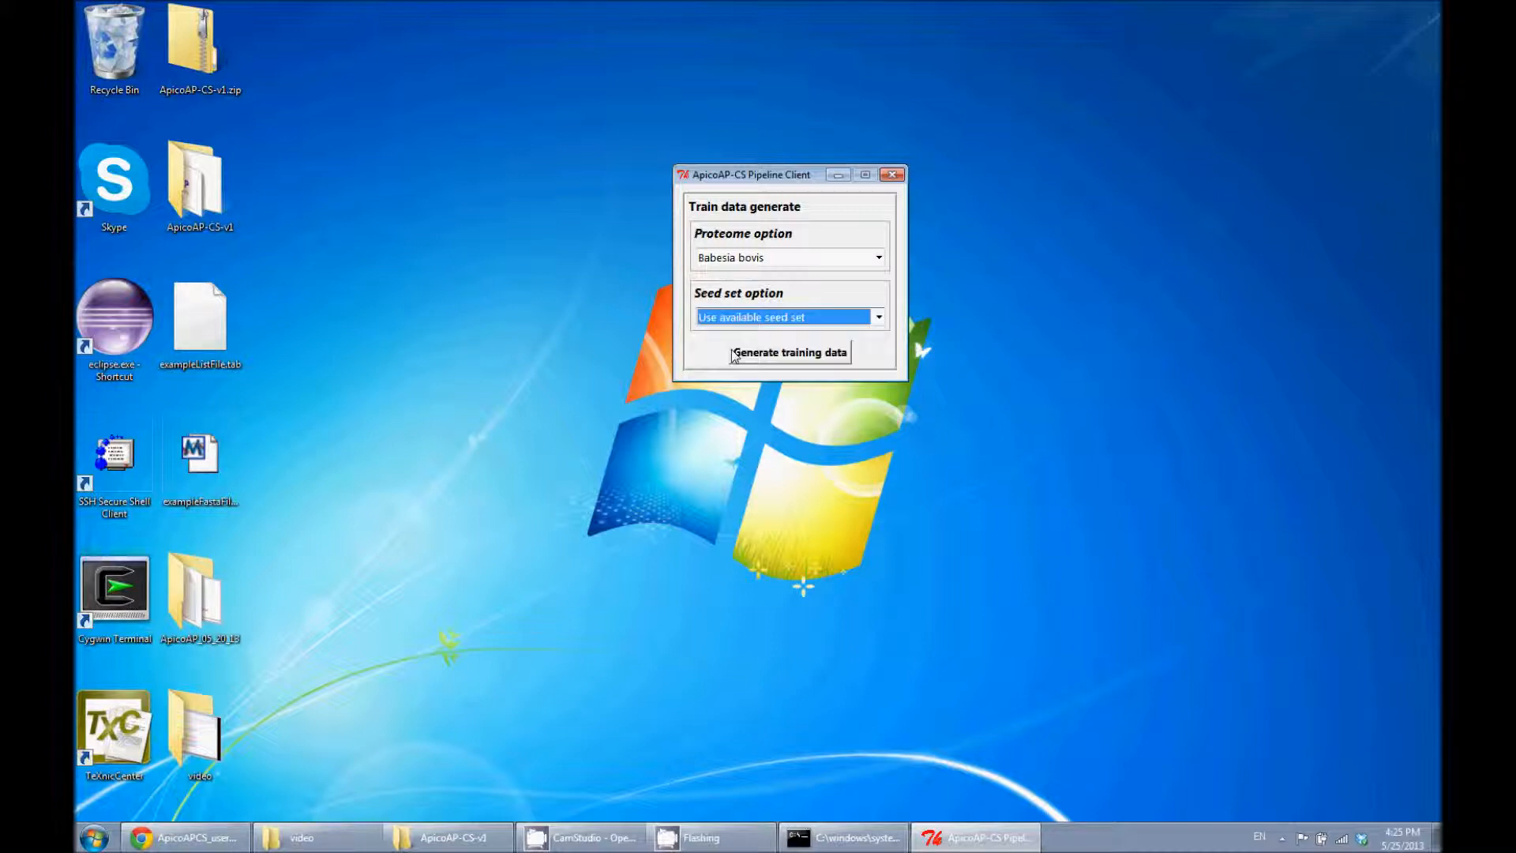
{"action": "left_click", "coordinate": [783, 360]}
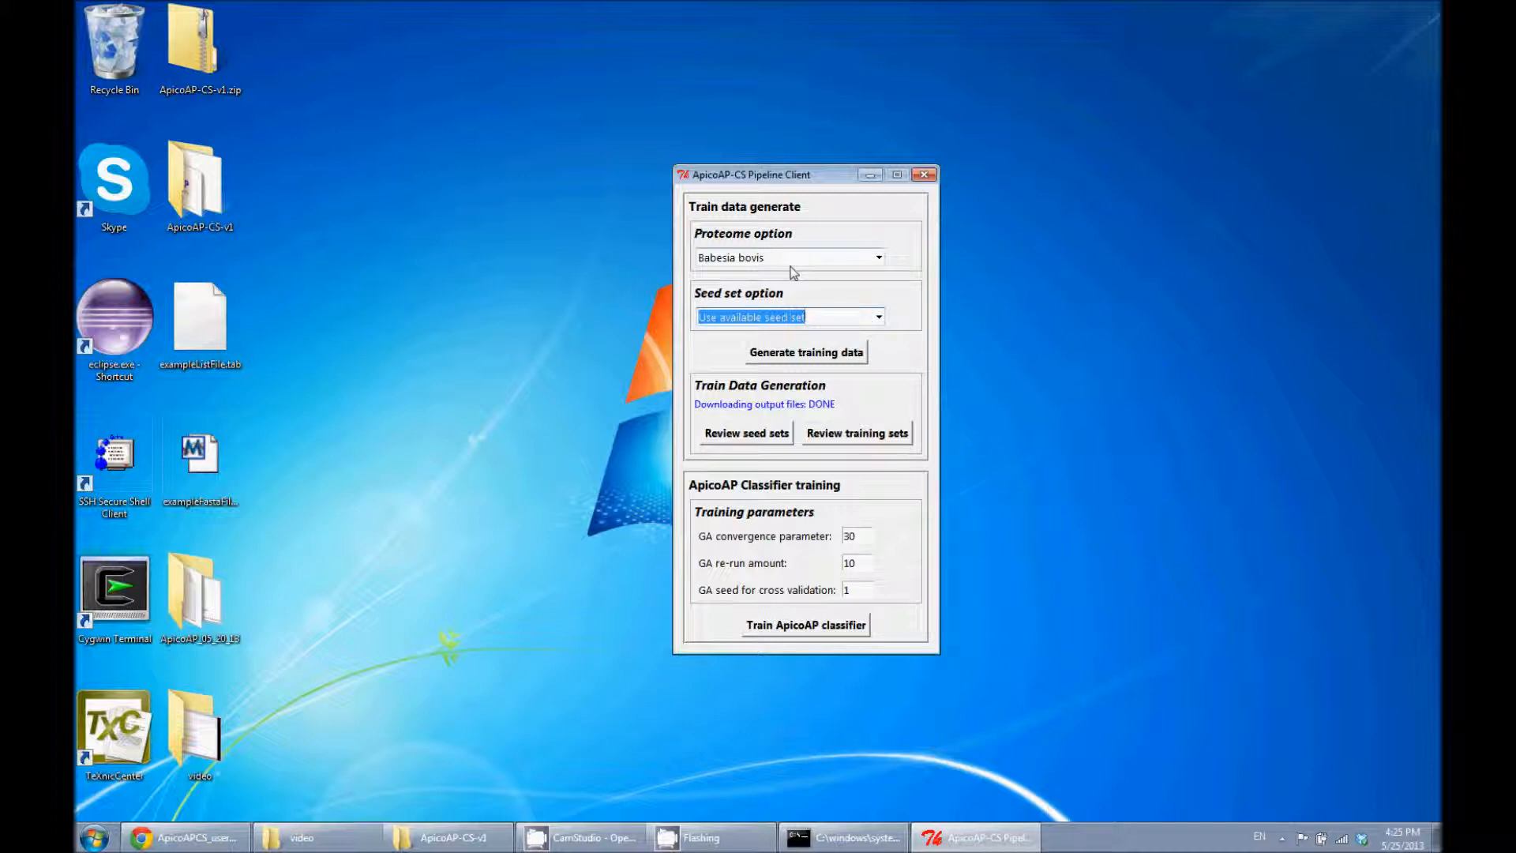
Browse the complete list of species offered as proteome options
{"action": "left_click", "coordinate": [879, 259]}
{"action": "scroll", "coordinate": [877, 393], "scroll_direction": "down", "scroll_amount": 5}
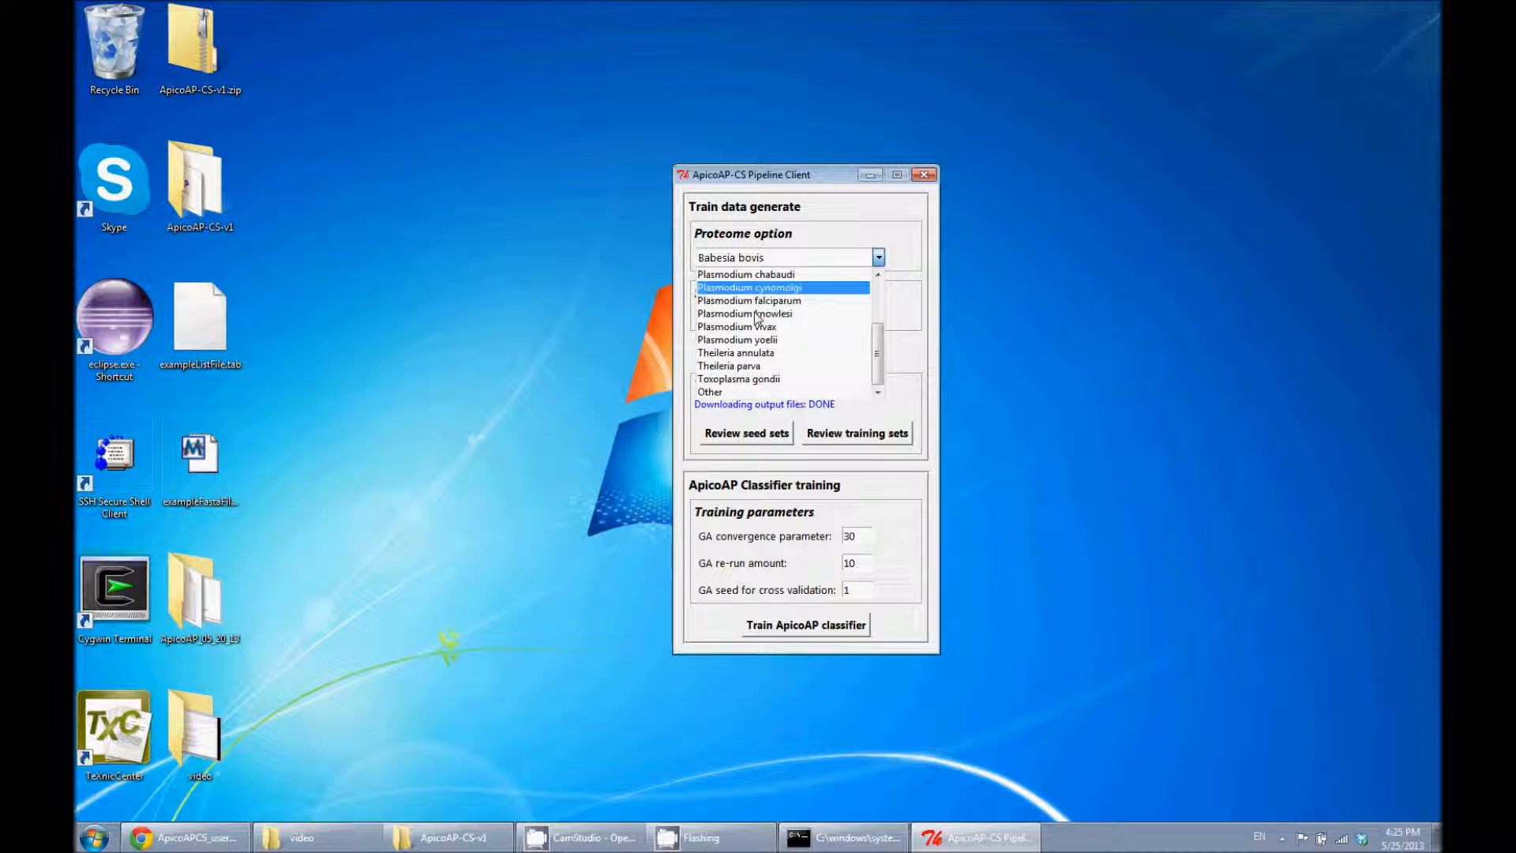
{"action": "scroll", "coordinate": [878, 316], "scroll_direction": "up", "scroll_amount": 5}
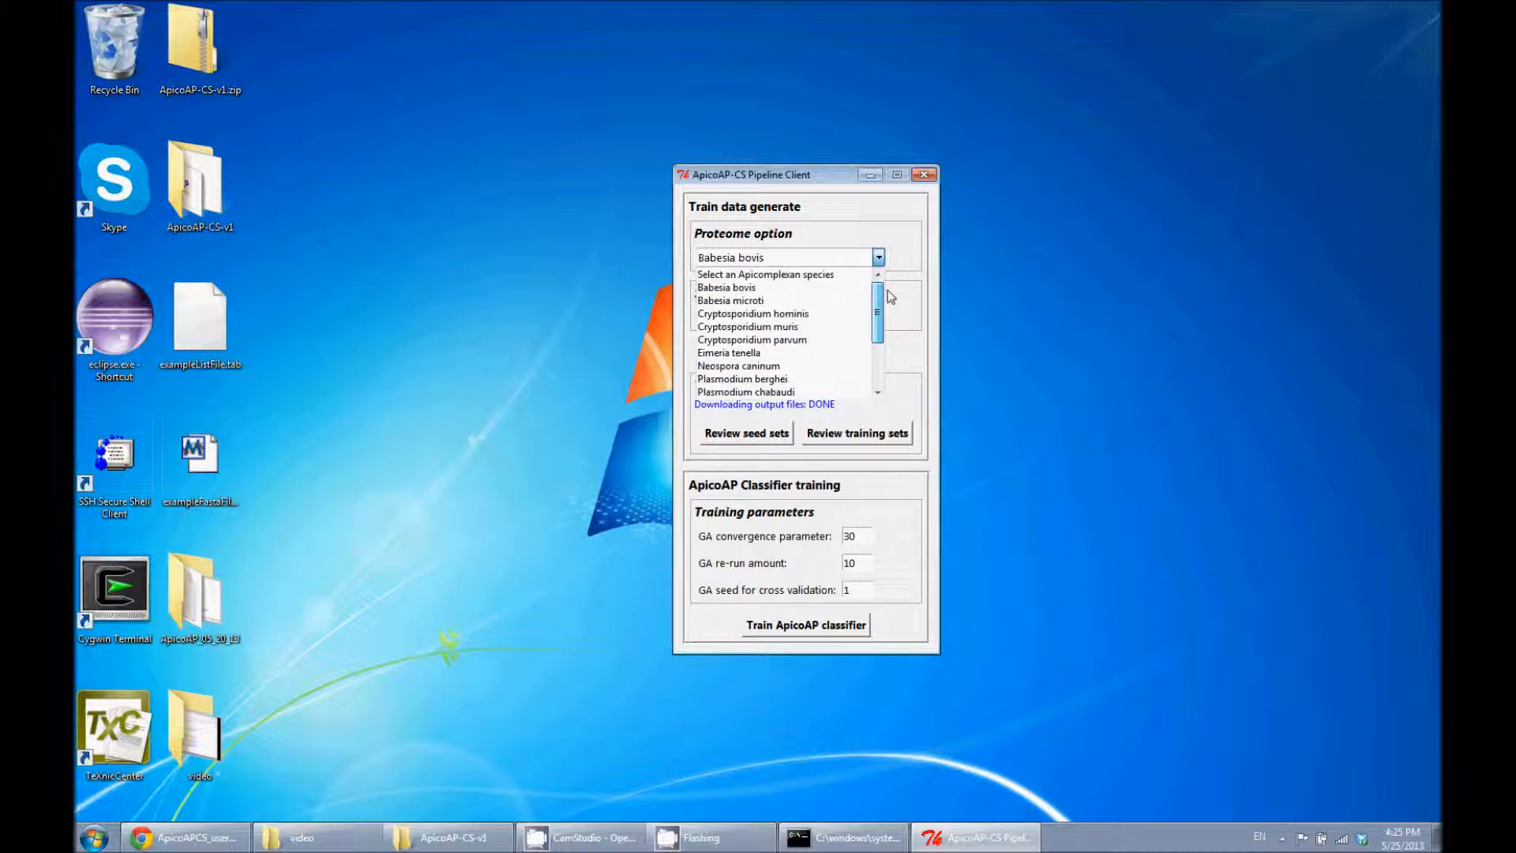
{"action": "left_click", "coordinate": [912, 292]}
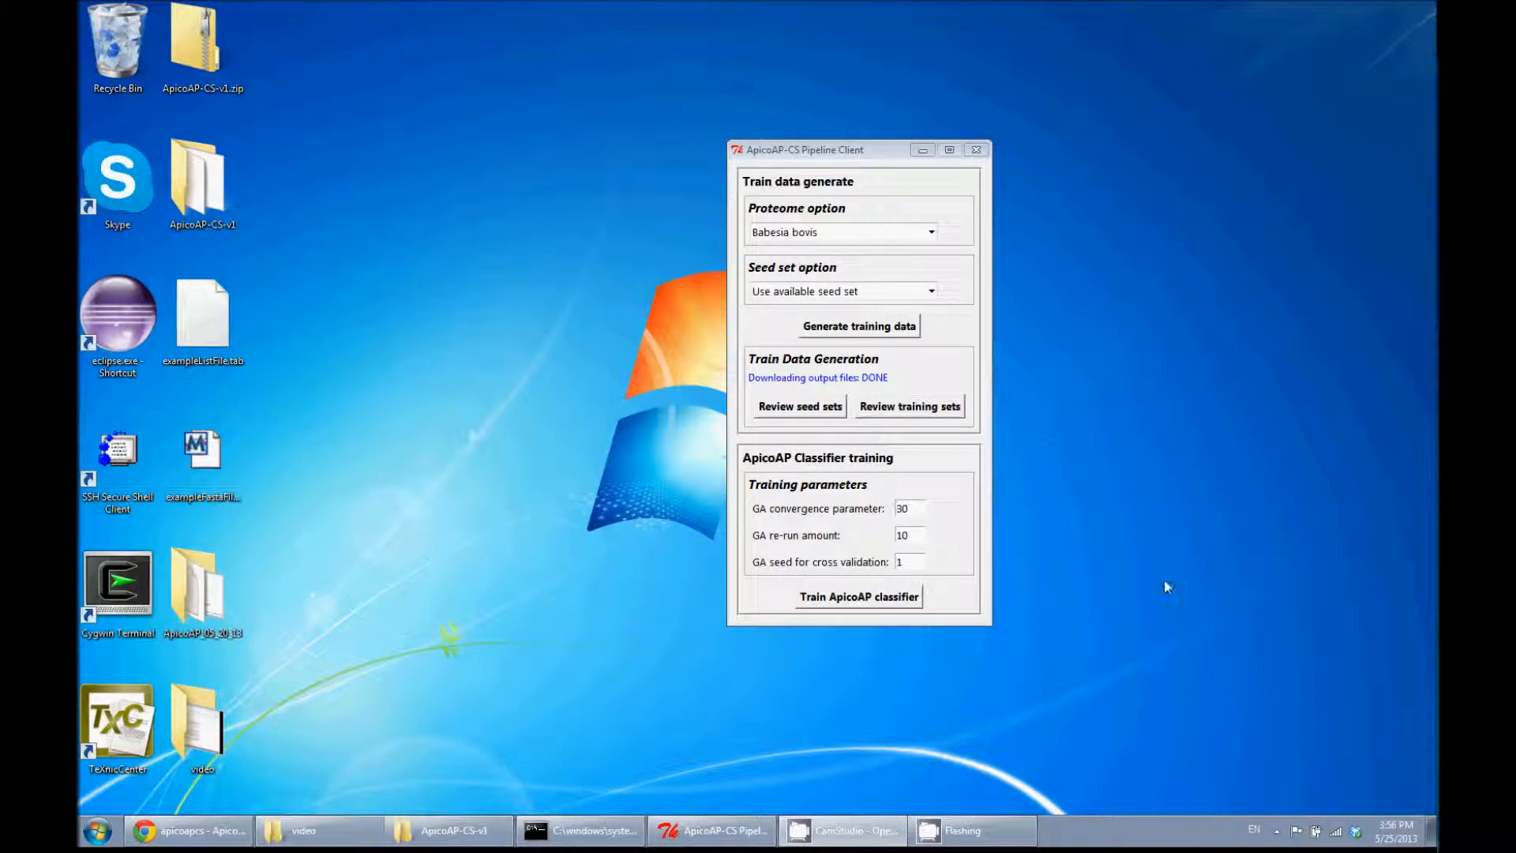
Review the seed sets, examining the ends of the positive and negative sets and the log's positive-set extraction records
{"action": "left_click", "coordinate": [790, 407]}
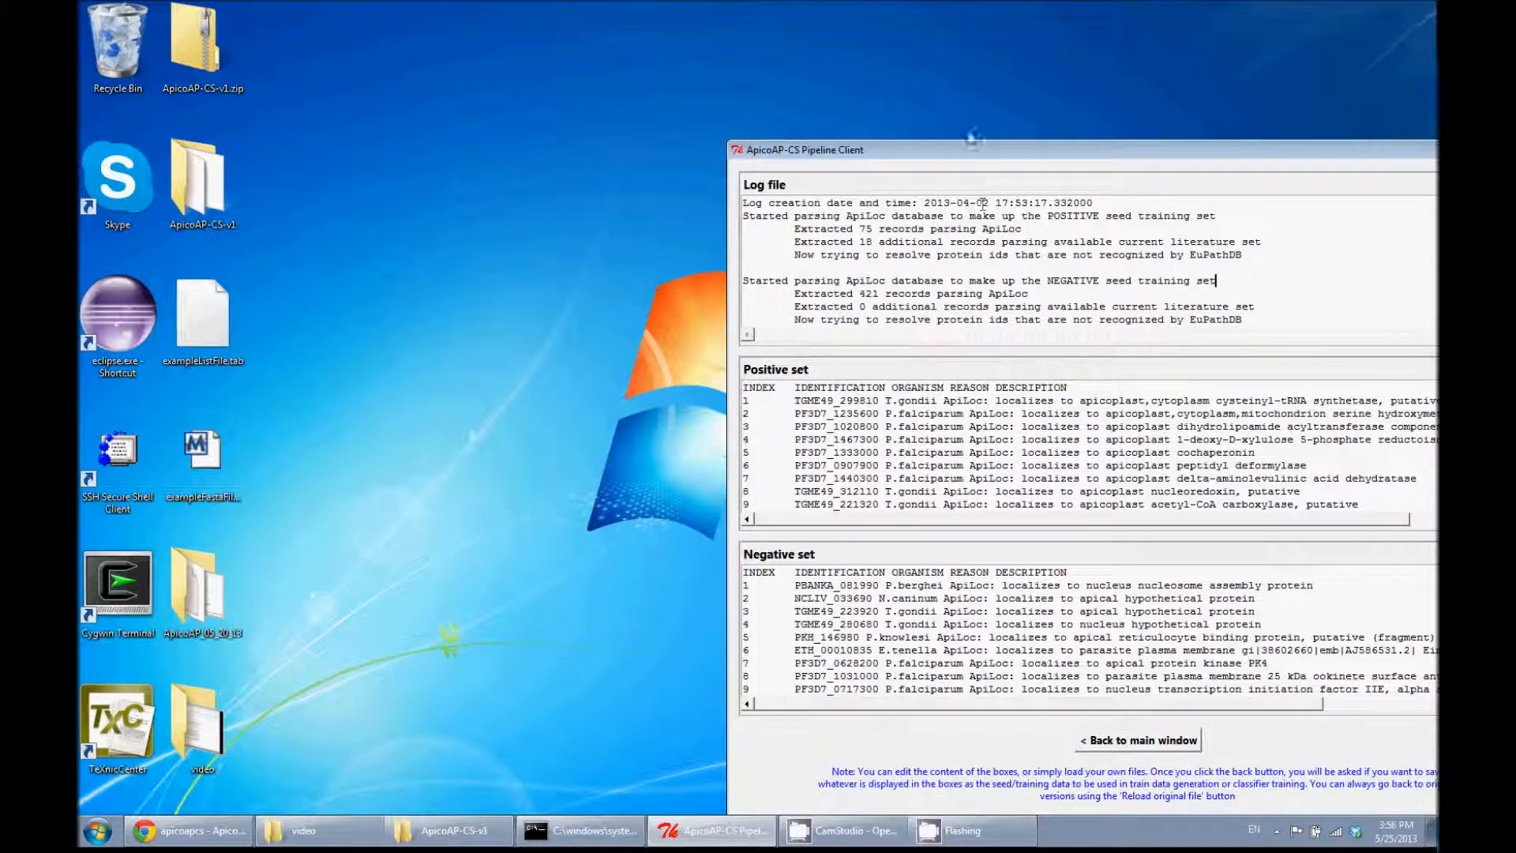
{"action": "left_click_drag", "start_coordinate": [968, 149], "coordinate": [532, 79]}
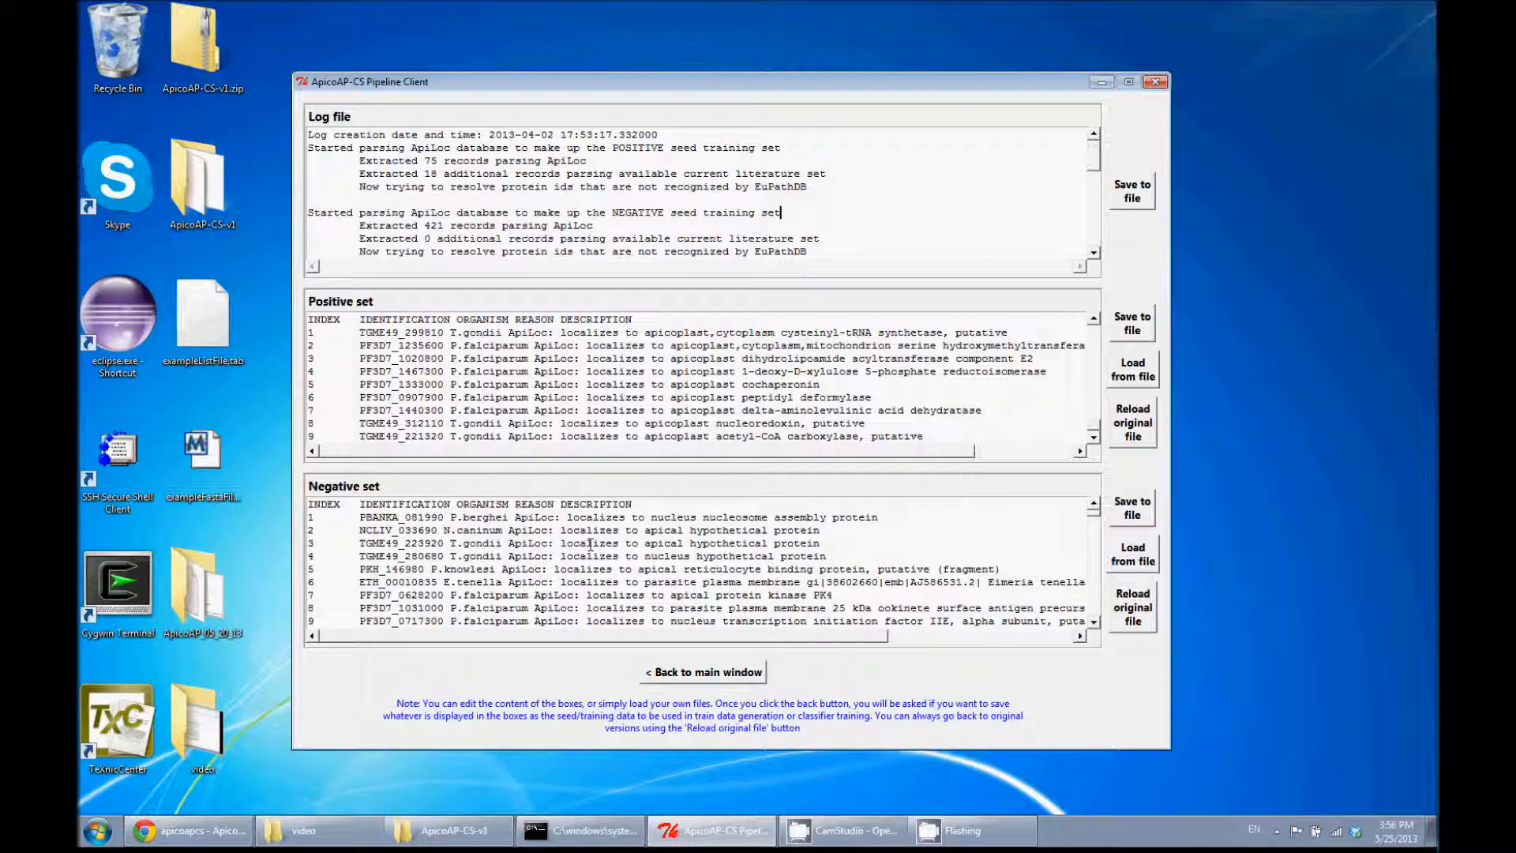
{"action": "mouse_move", "coordinate": [1095, 427]}
{"action": "left_mouse_down"}
{"action": "mouse_move", "coordinate": [1099, 318]}
{"action": "mouse_move", "coordinate": [1111, 444]}
{"action": "left_mouse_up"}
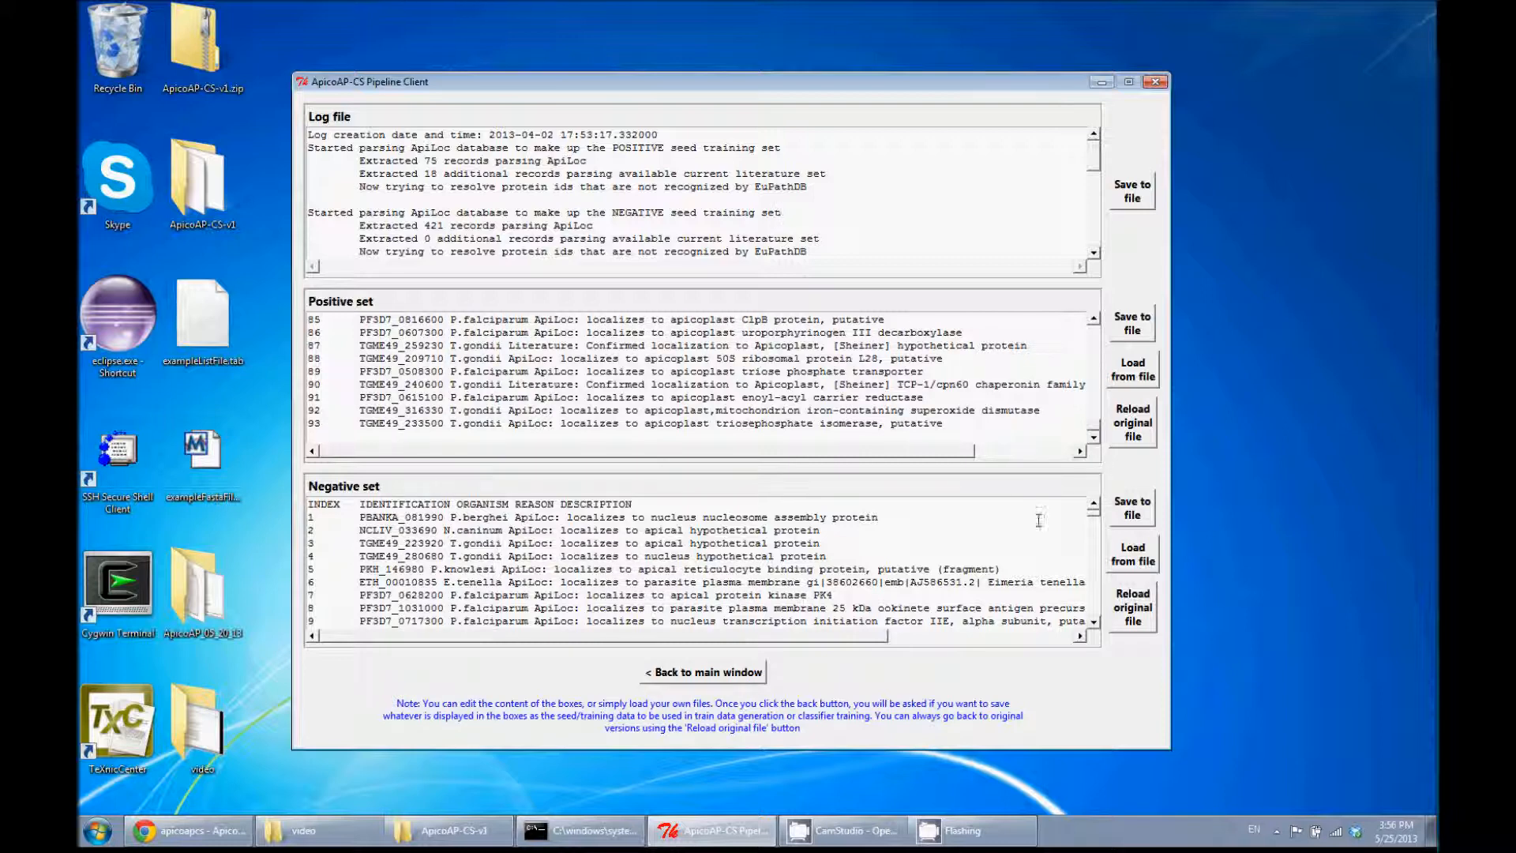
{"action": "left_click_drag", "start_coordinate": [1095, 514], "coordinate": [1094, 610]}
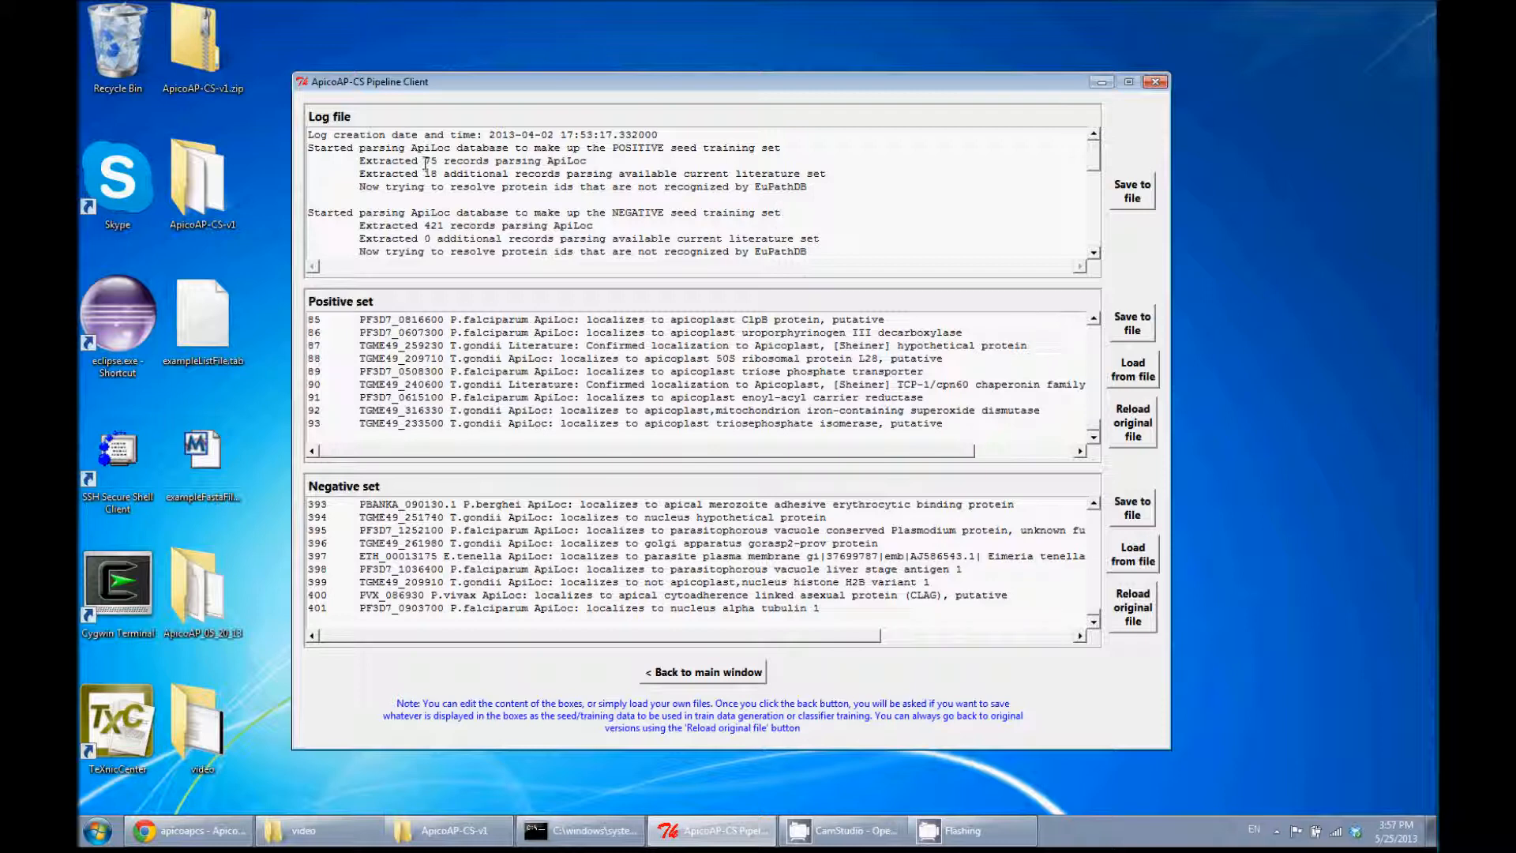
{"action": "left_click_drag", "start_coordinate": [425, 162], "coordinate": [600, 160]}
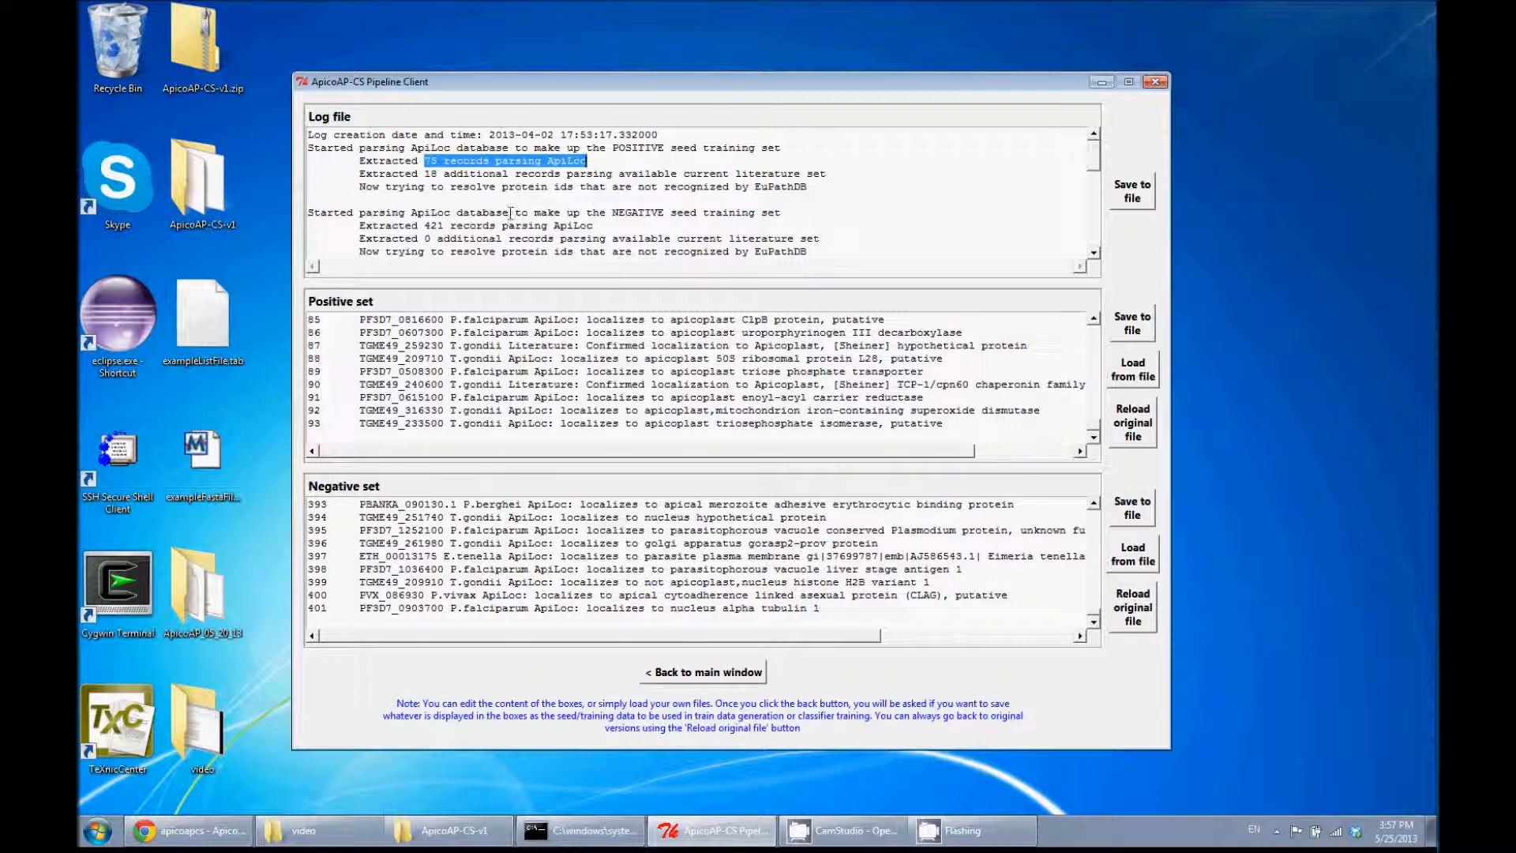
{"action": "left_click_drag", "start_coordinate": [425, 175], "coordinate": [846, 174]}
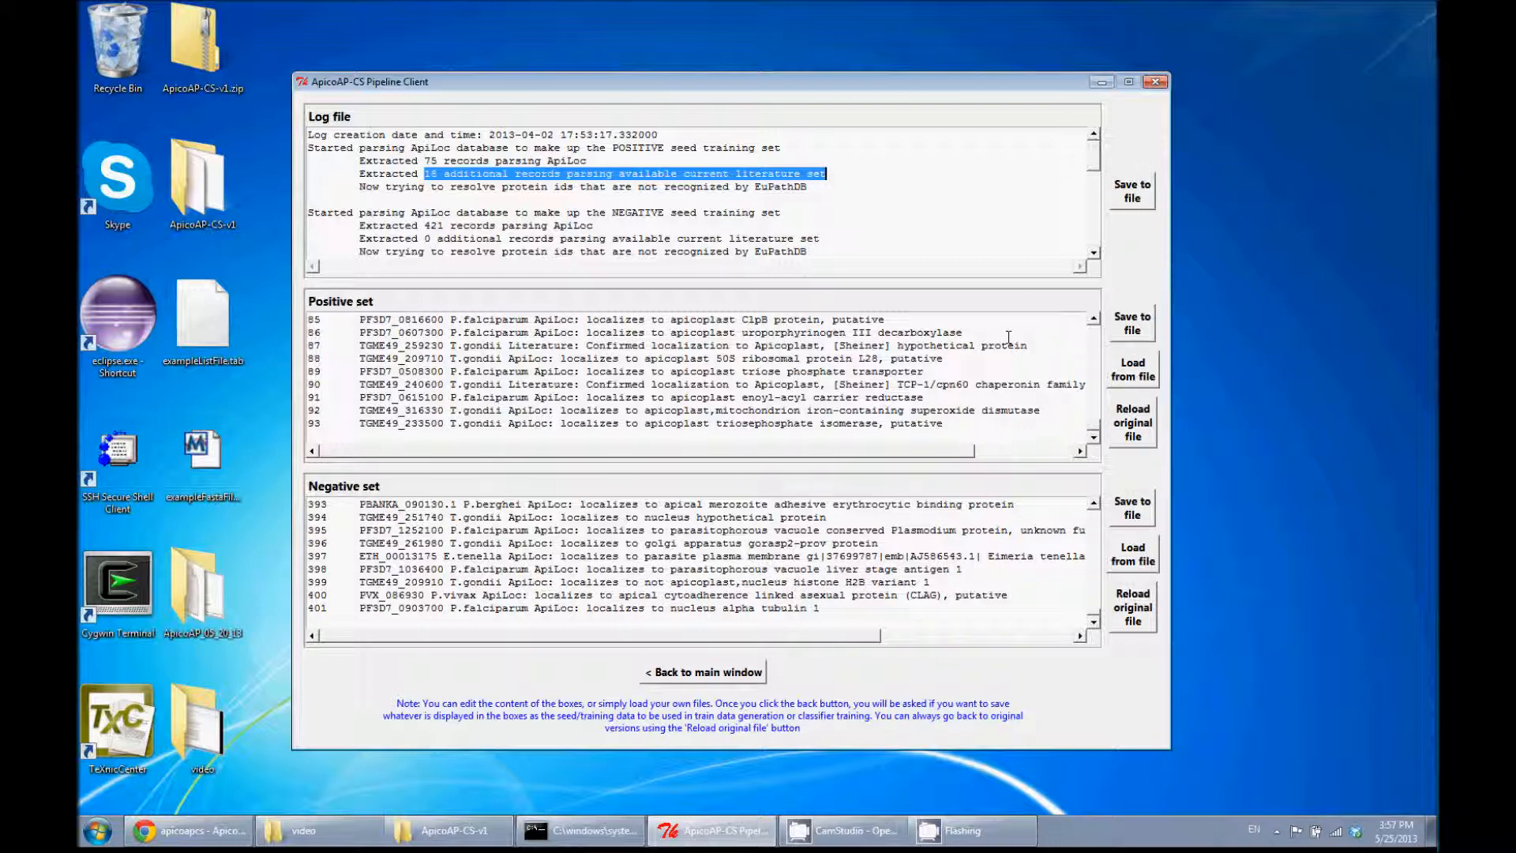
Save the negative seed set to the desktop as seedNegativeSet.tab
{"action": "left_click", "coordinate": [1132, 514]}
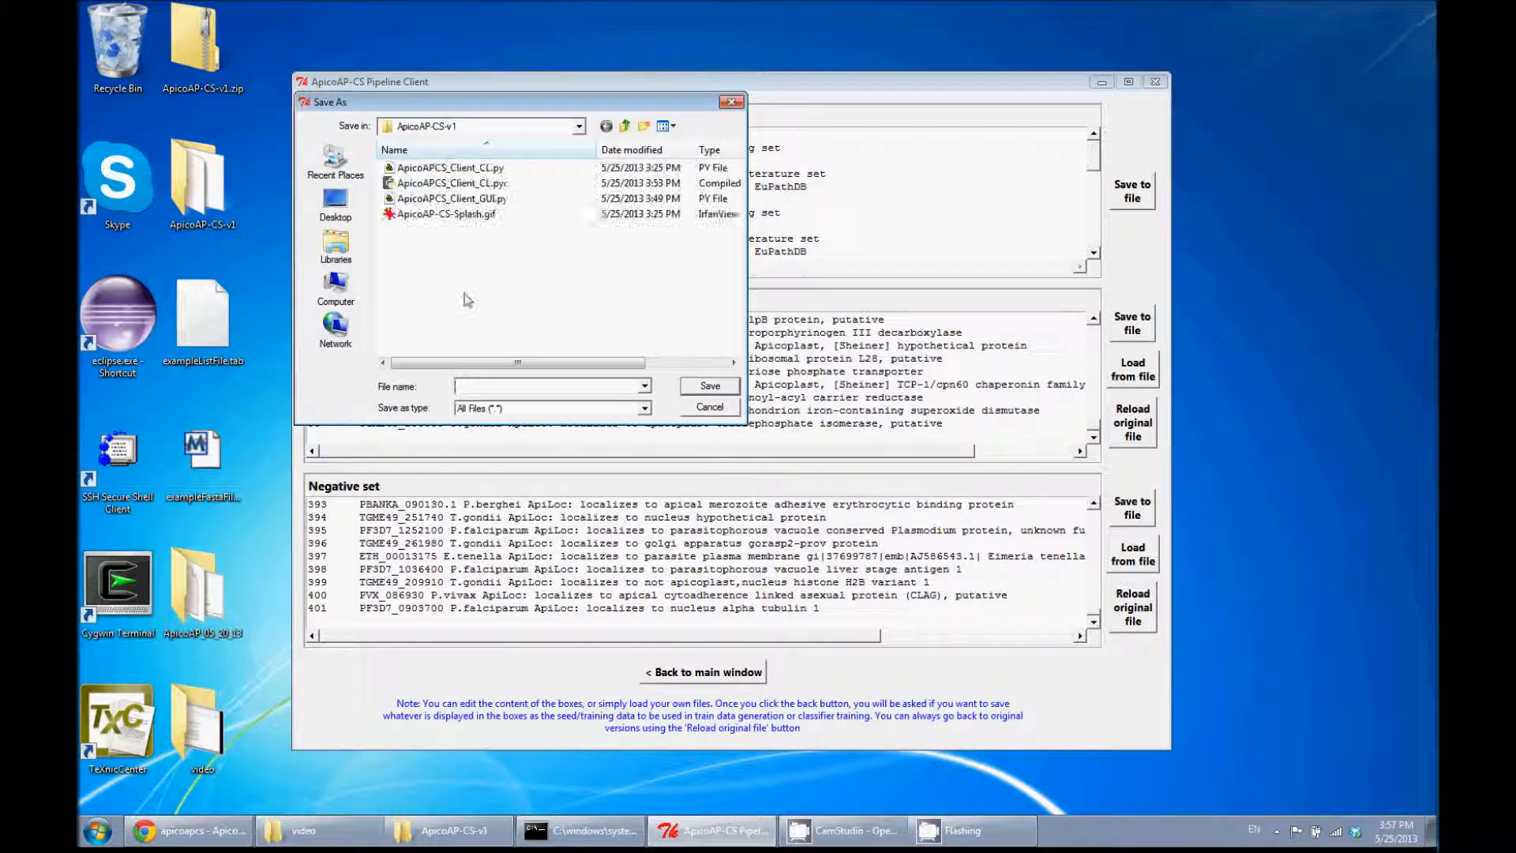
{"action": "left_click", "coordinate": [333, 207]}
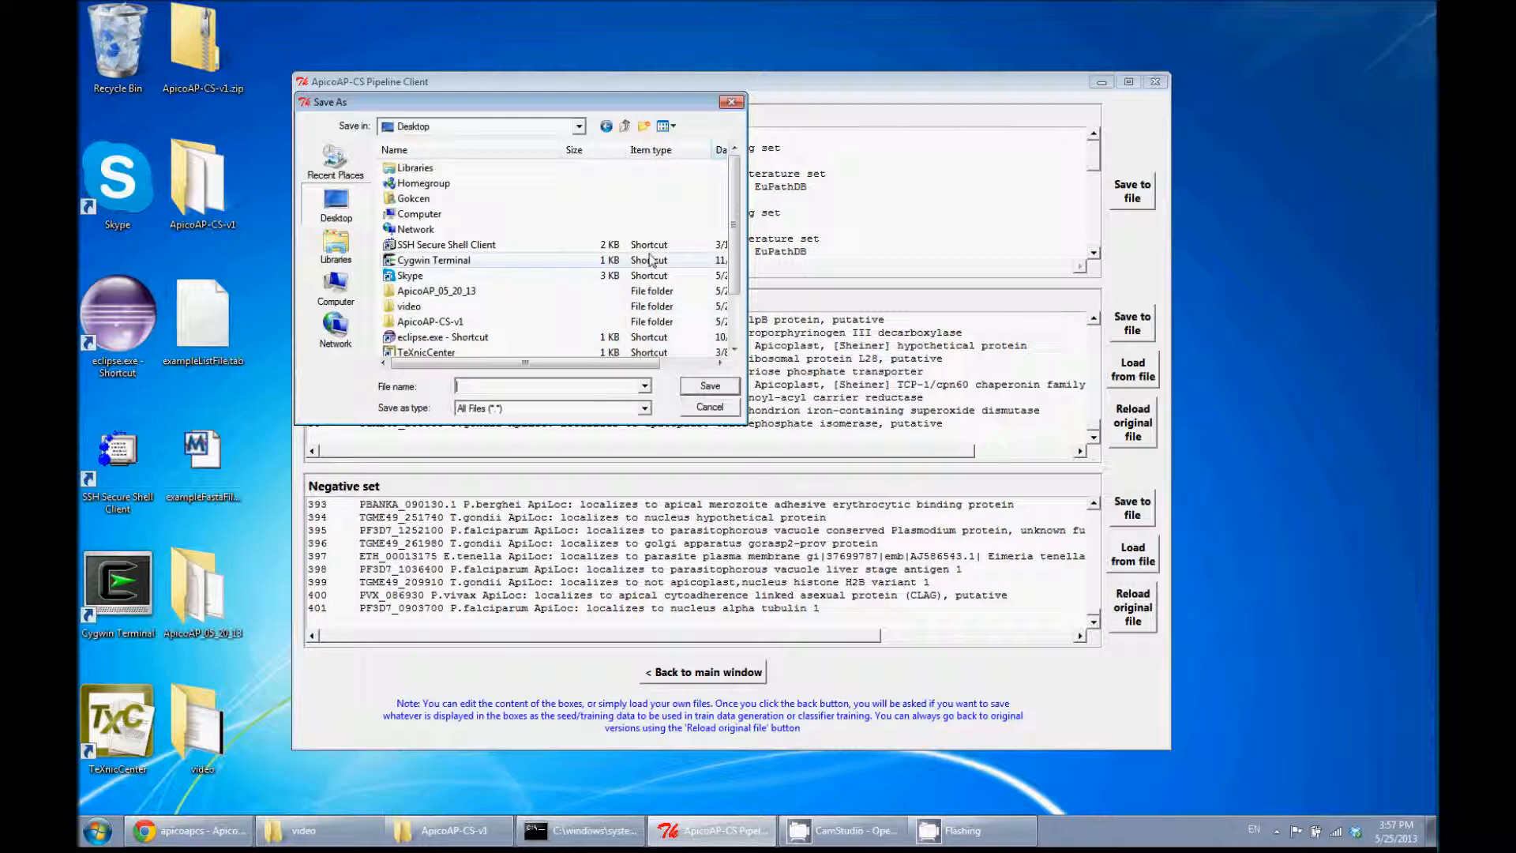
{"action": "left_click", "coordinate": [475, 388]}
{"action": "type", "text": "se"}
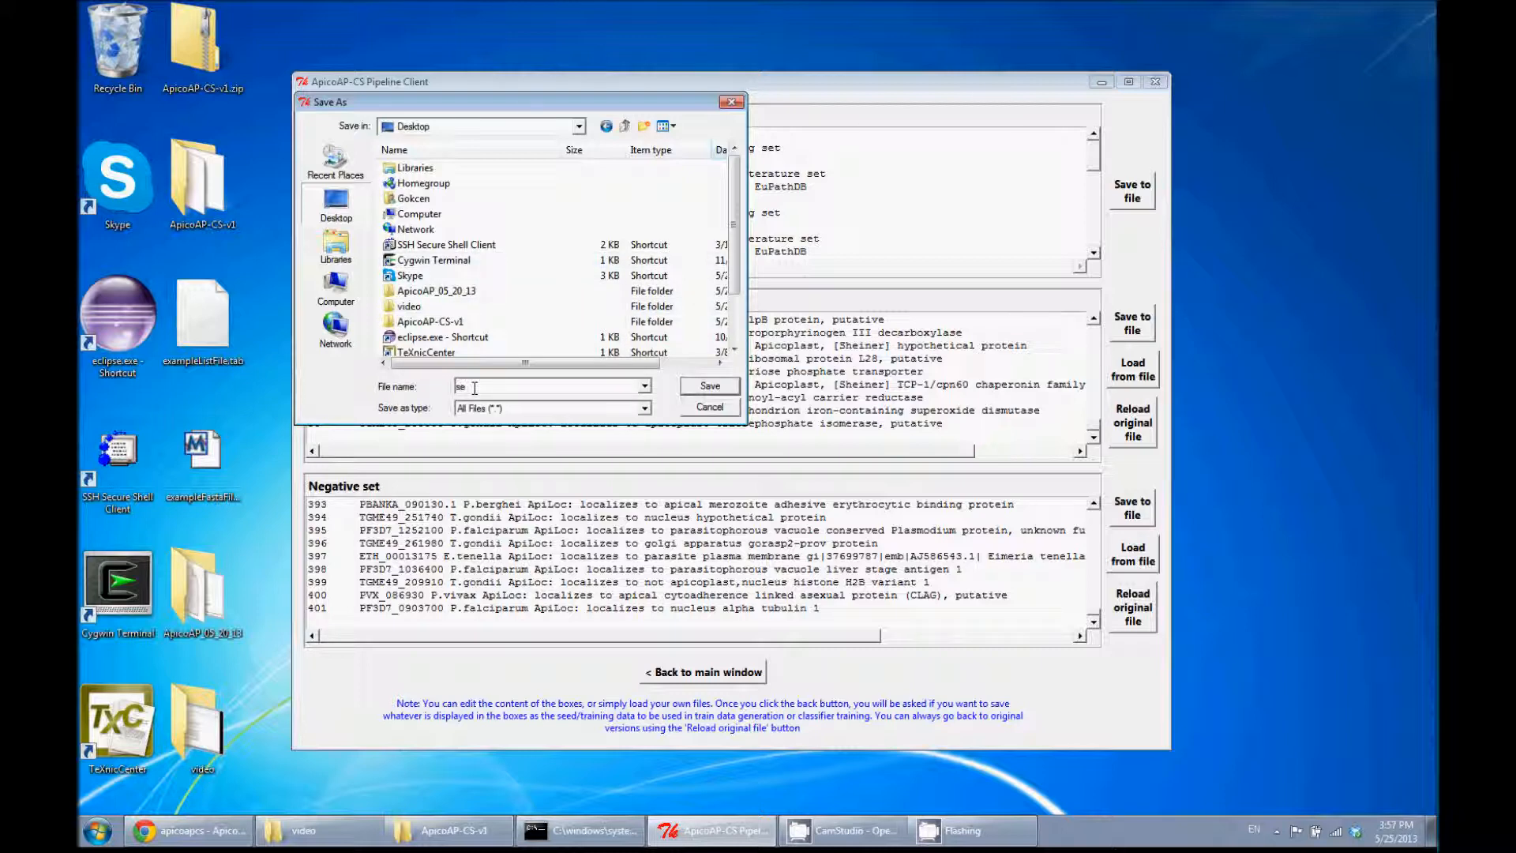
{"action": "type", "text": "edNegat"}
{"action": "key", "text": "BackSpace"}
{"action": "type", "text": ".tab"}
{"action": "left_click", "coordinate": [722, 387]}
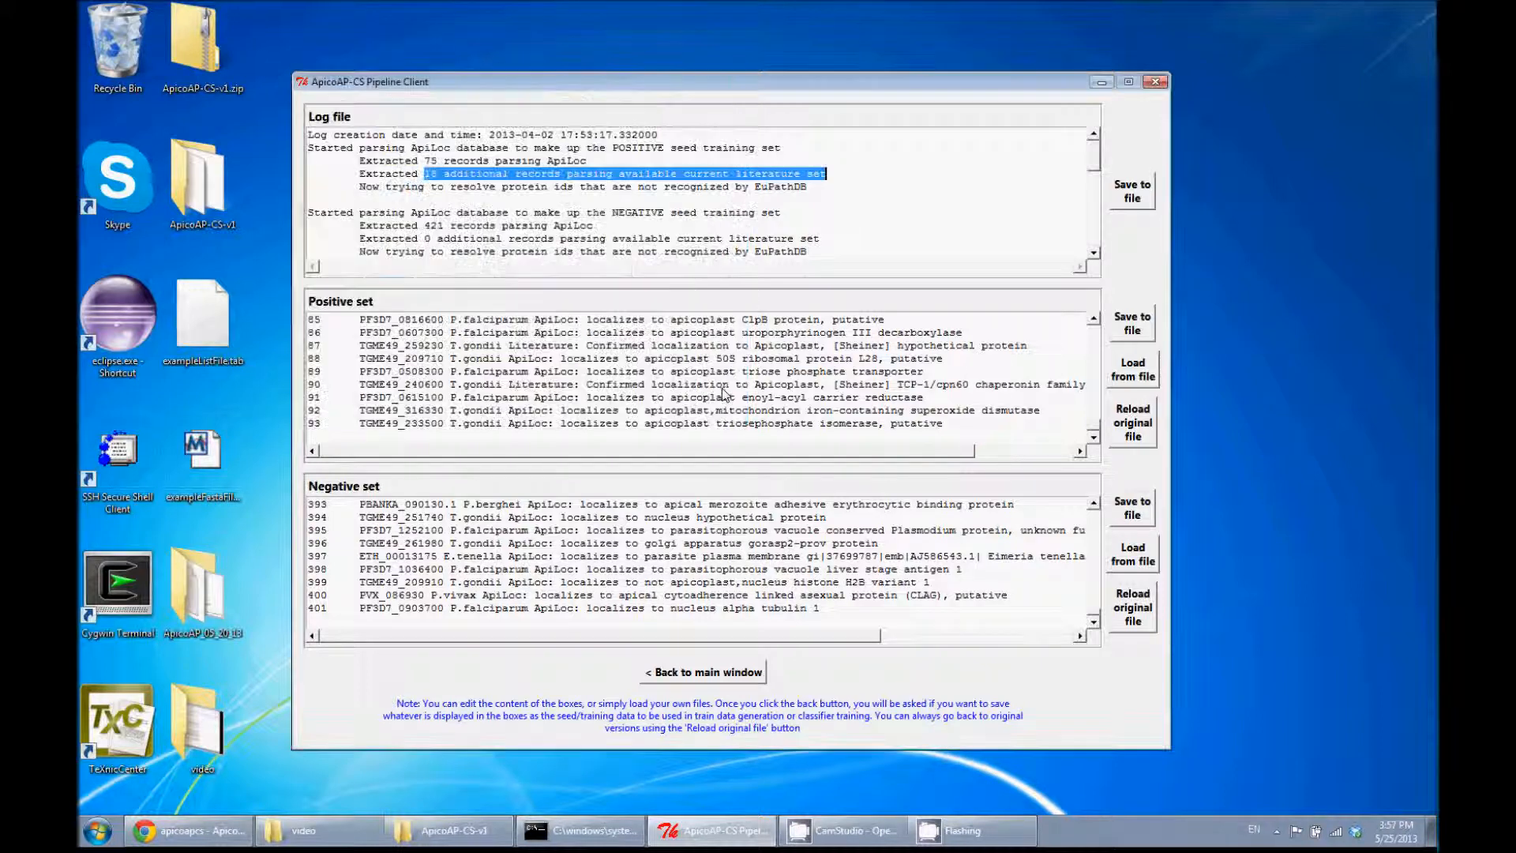
Minimize the pipeline client and open seedNegativeSet.tab from the desktop in Notepad++
{"action": "left_click", "coordinate": [1102, 82]}
{"action": "right_click", "coordinate": [291, 64]}
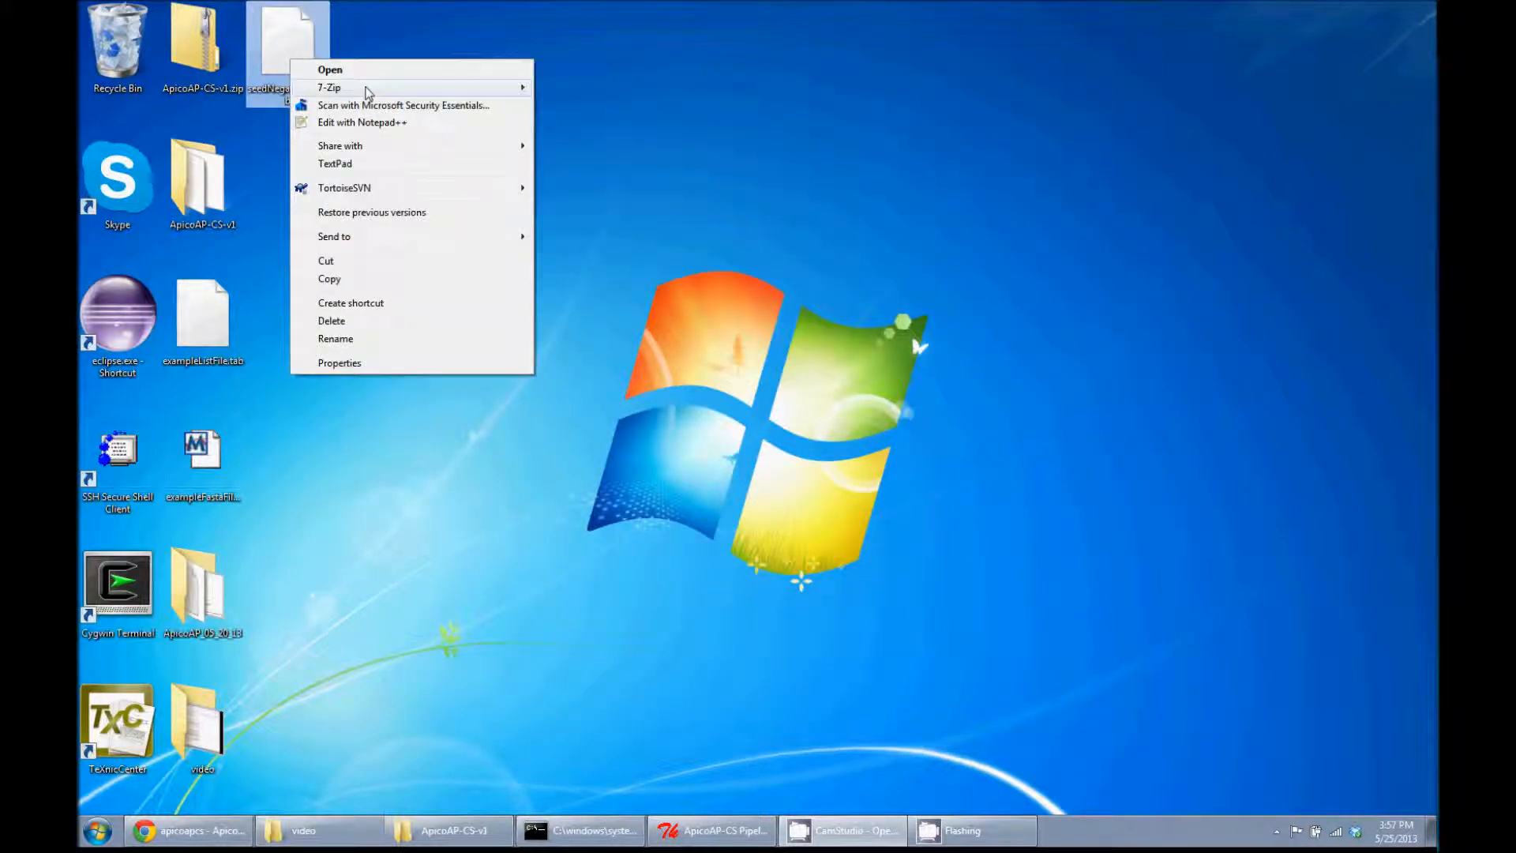
{"action": "left_click", "coordinate": [372, 125]}
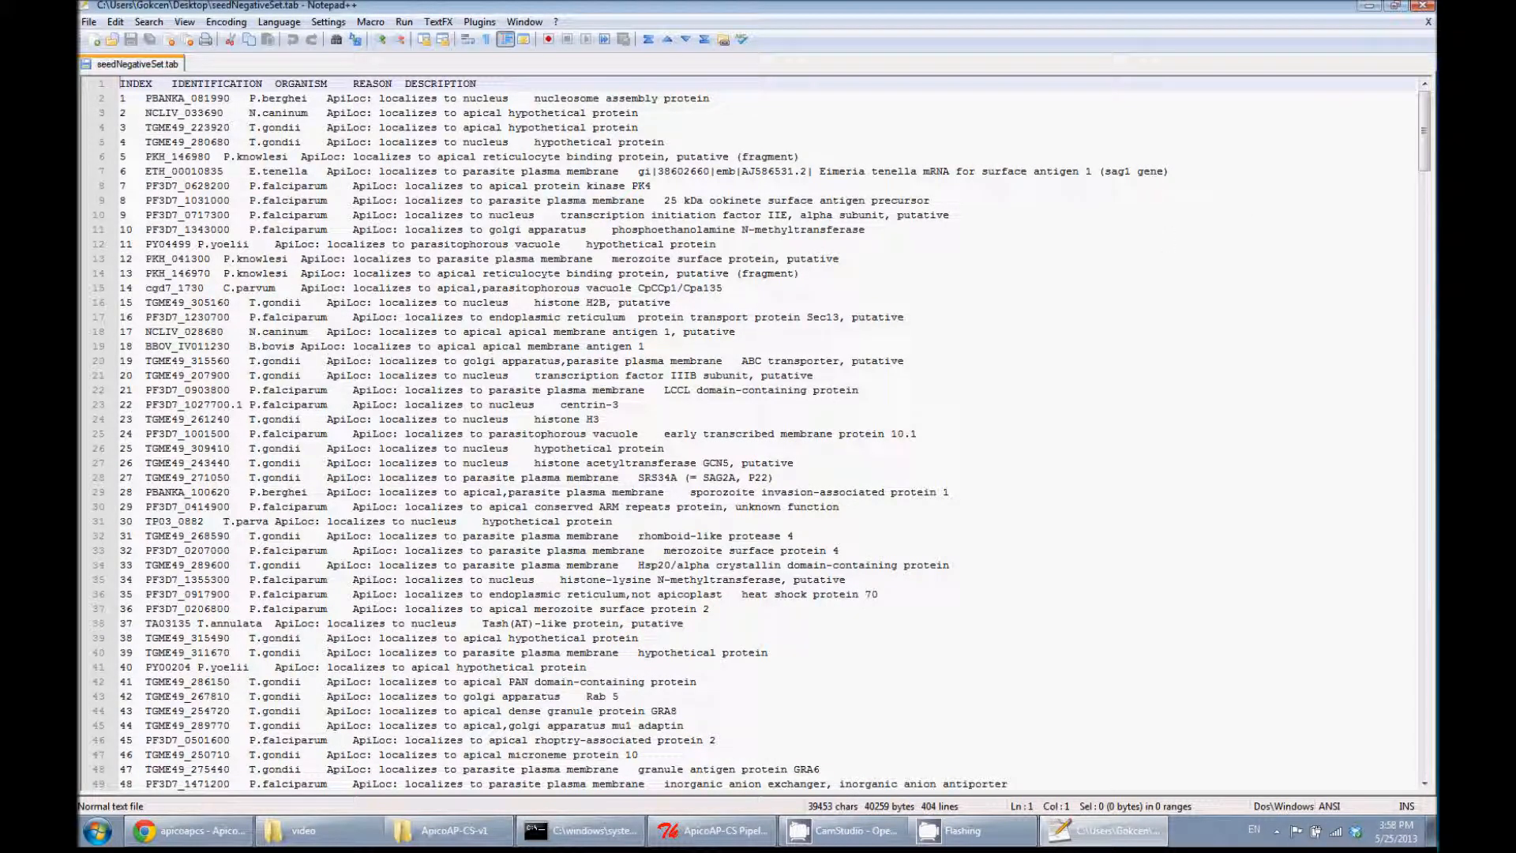
Delete records 364 through 401 at the end of seedNegativeSet.tab, save the file and minimize the editor
{"action": "left_click_drag", "start_coordinate": [1425, 154], "coordinate": [1425, 758]}
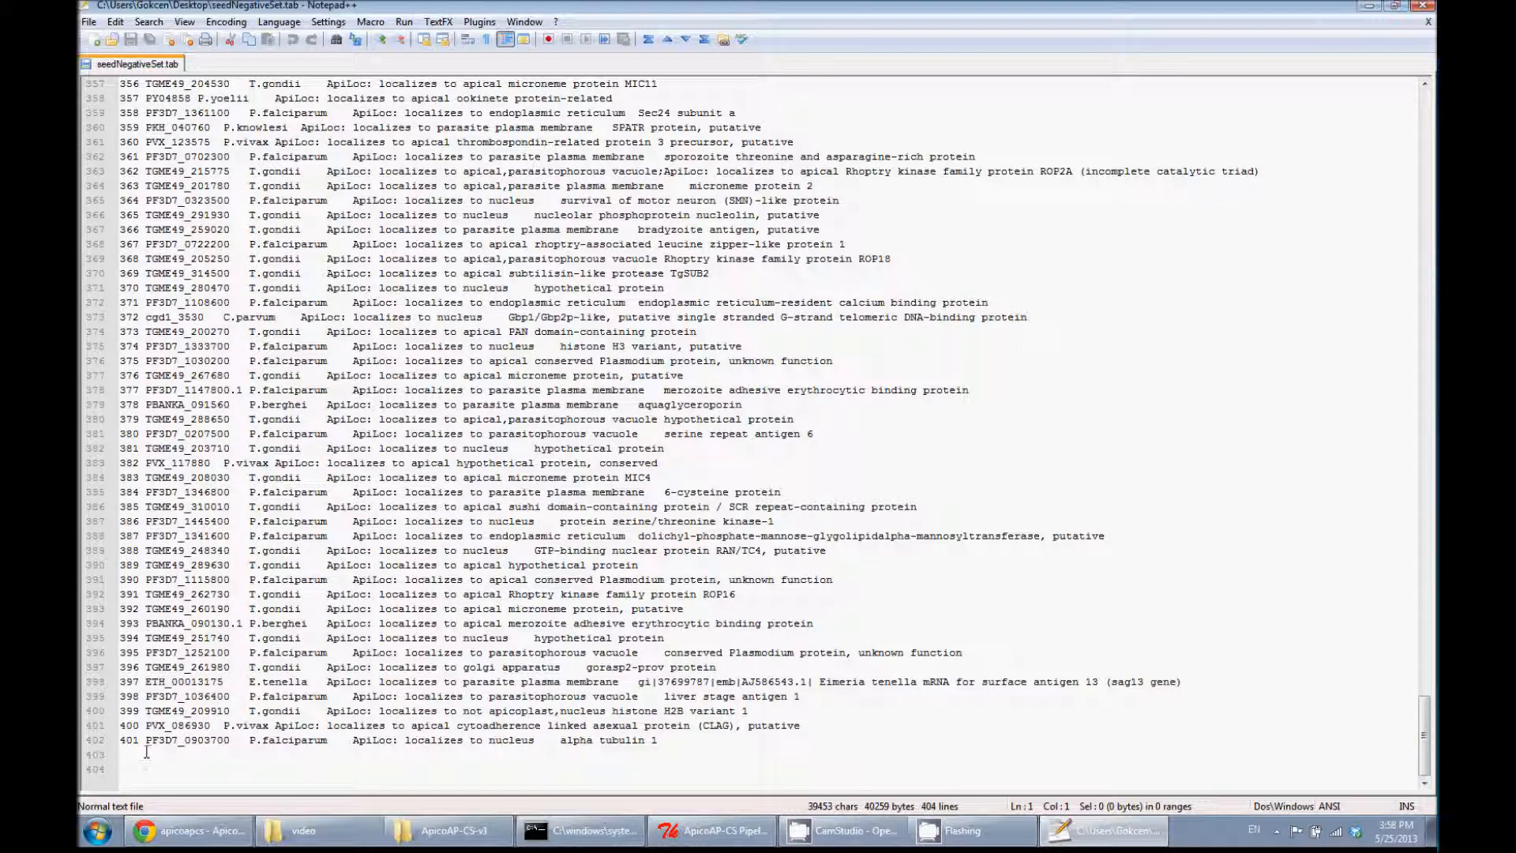
{"action": "left_click", "coordinate": [693, 743]}
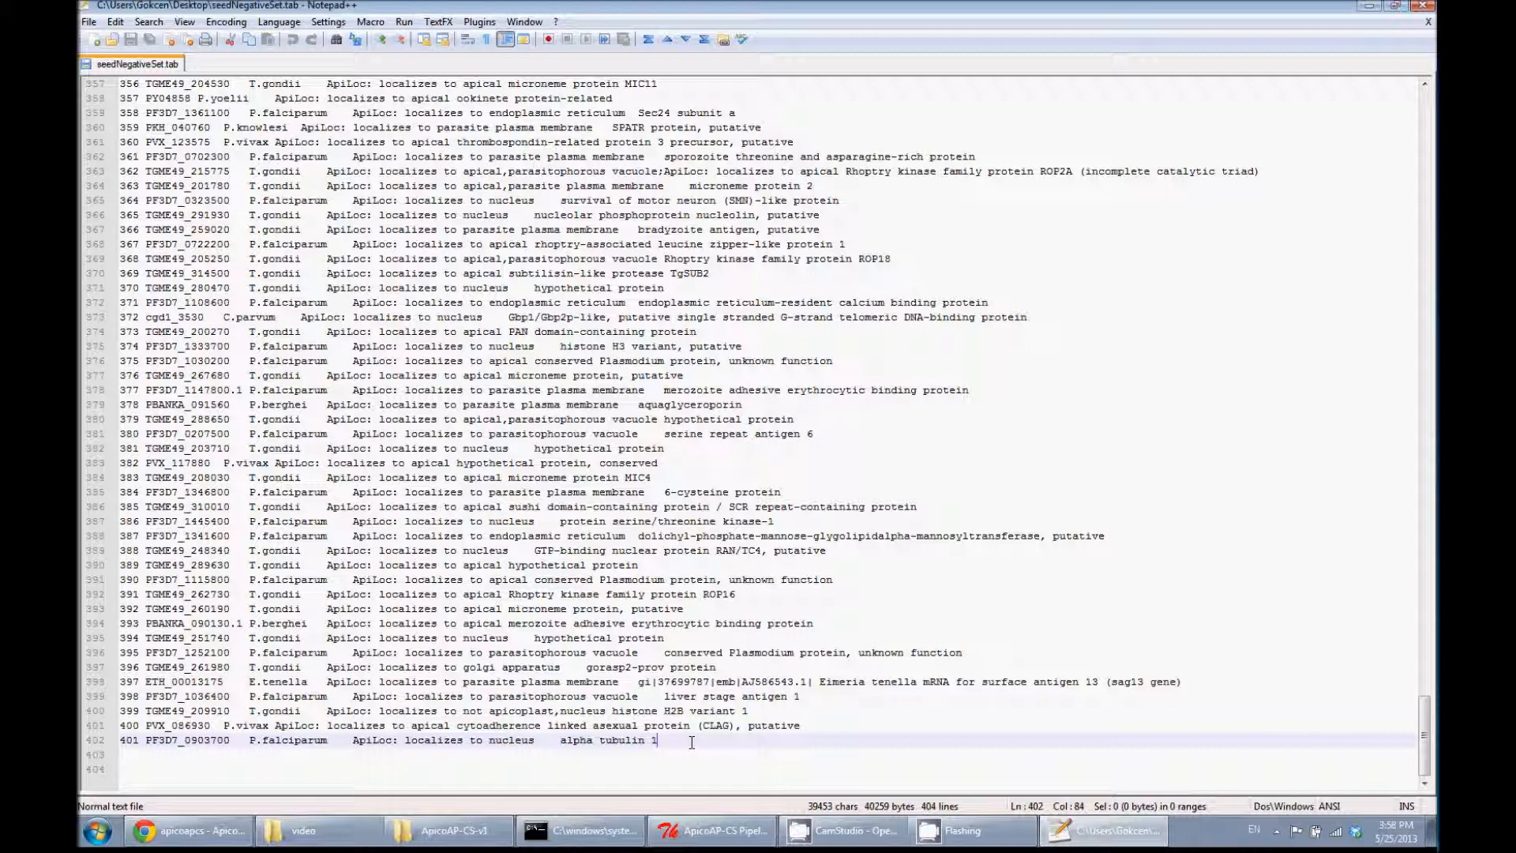
{"action": "left_click", "coordinate": [103, 202], "text": "shift"}
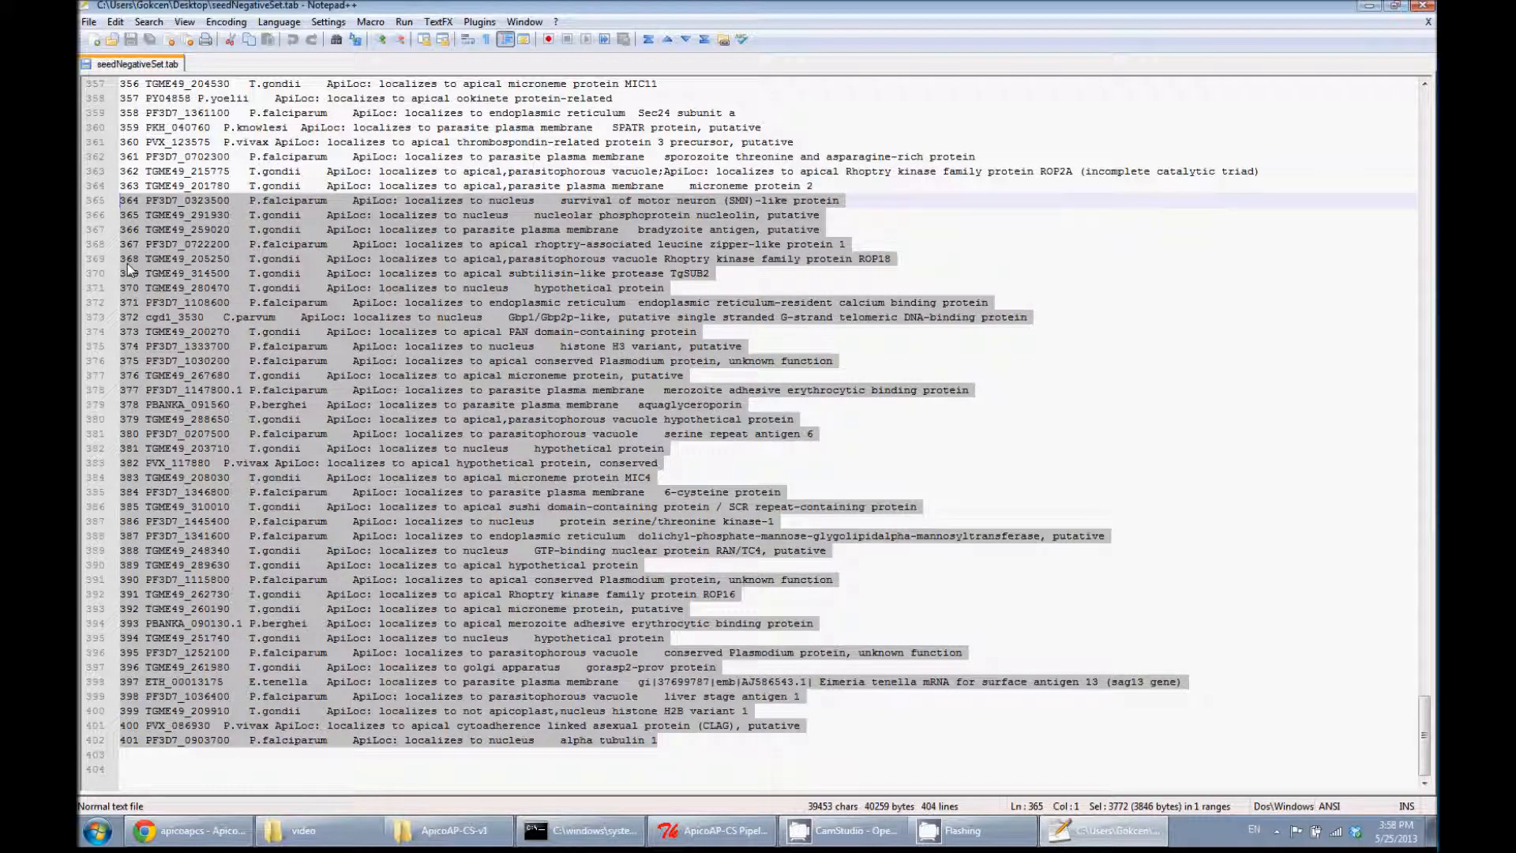
{"action": "key", "text": "Delete"}
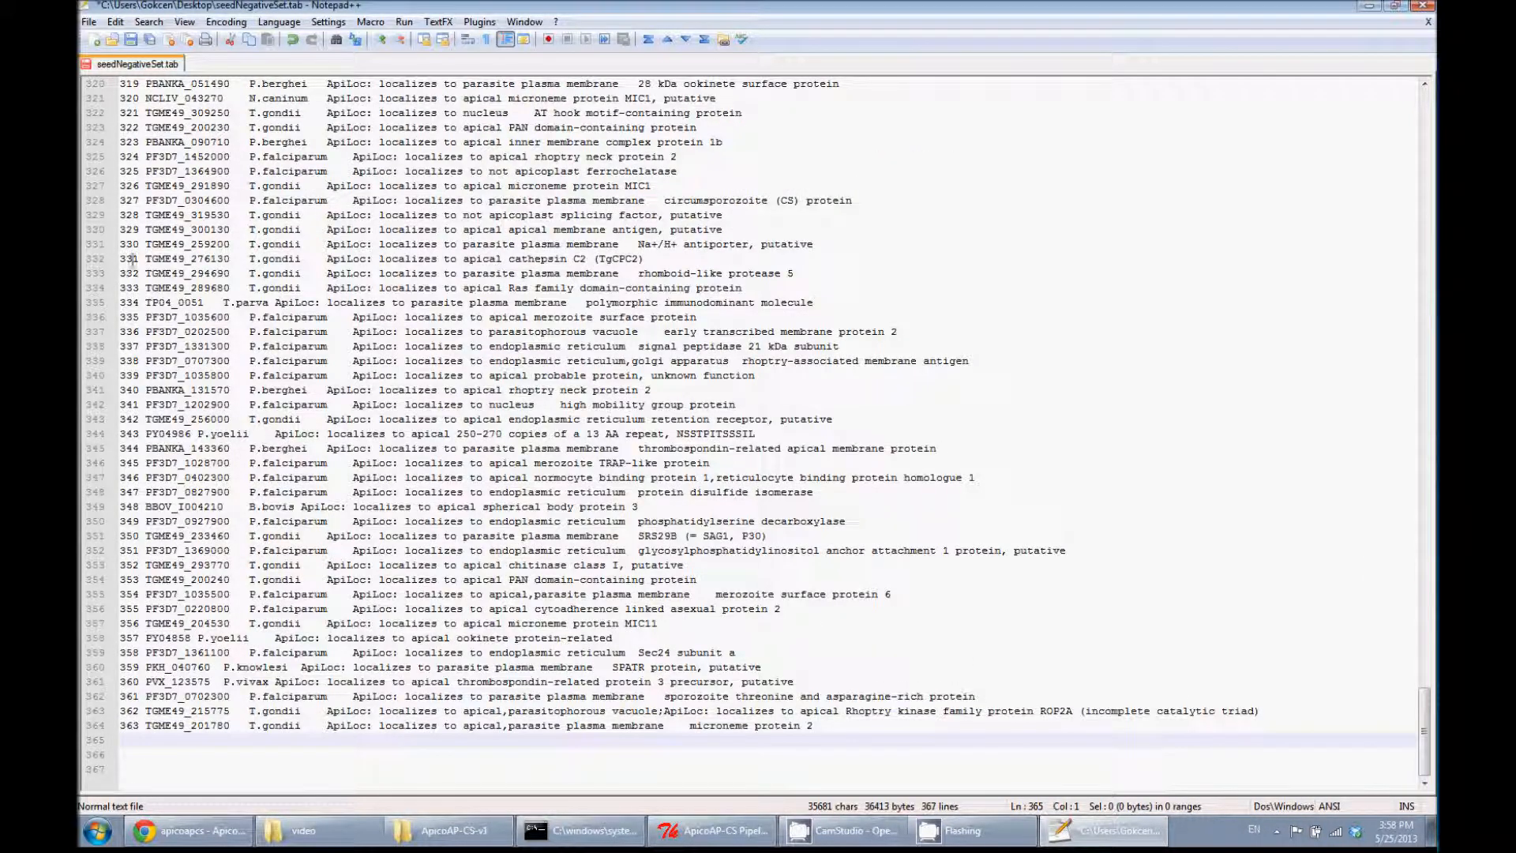
{"action": "left_click", "coordinate": [131, 39]}
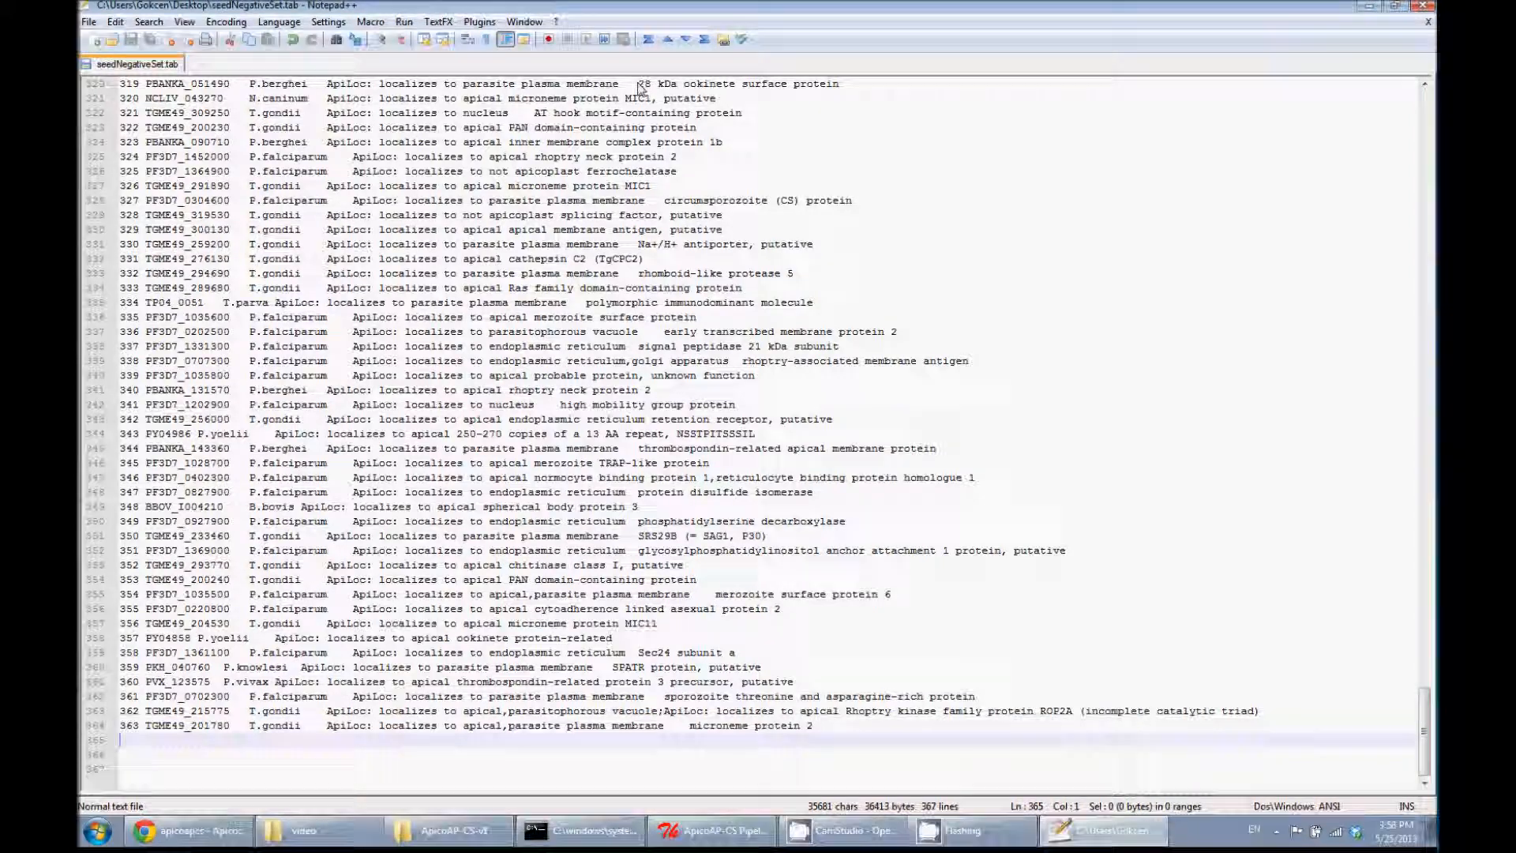
{"action": "left_click", "coordinate": [1369, 6]}
Load the edited seedNegativeSet.tab from the desktop as the negative set in ApicoAP-CS Pipeline Client and check its last records
{"action": "left_click", "coordinate": [711, 833]}
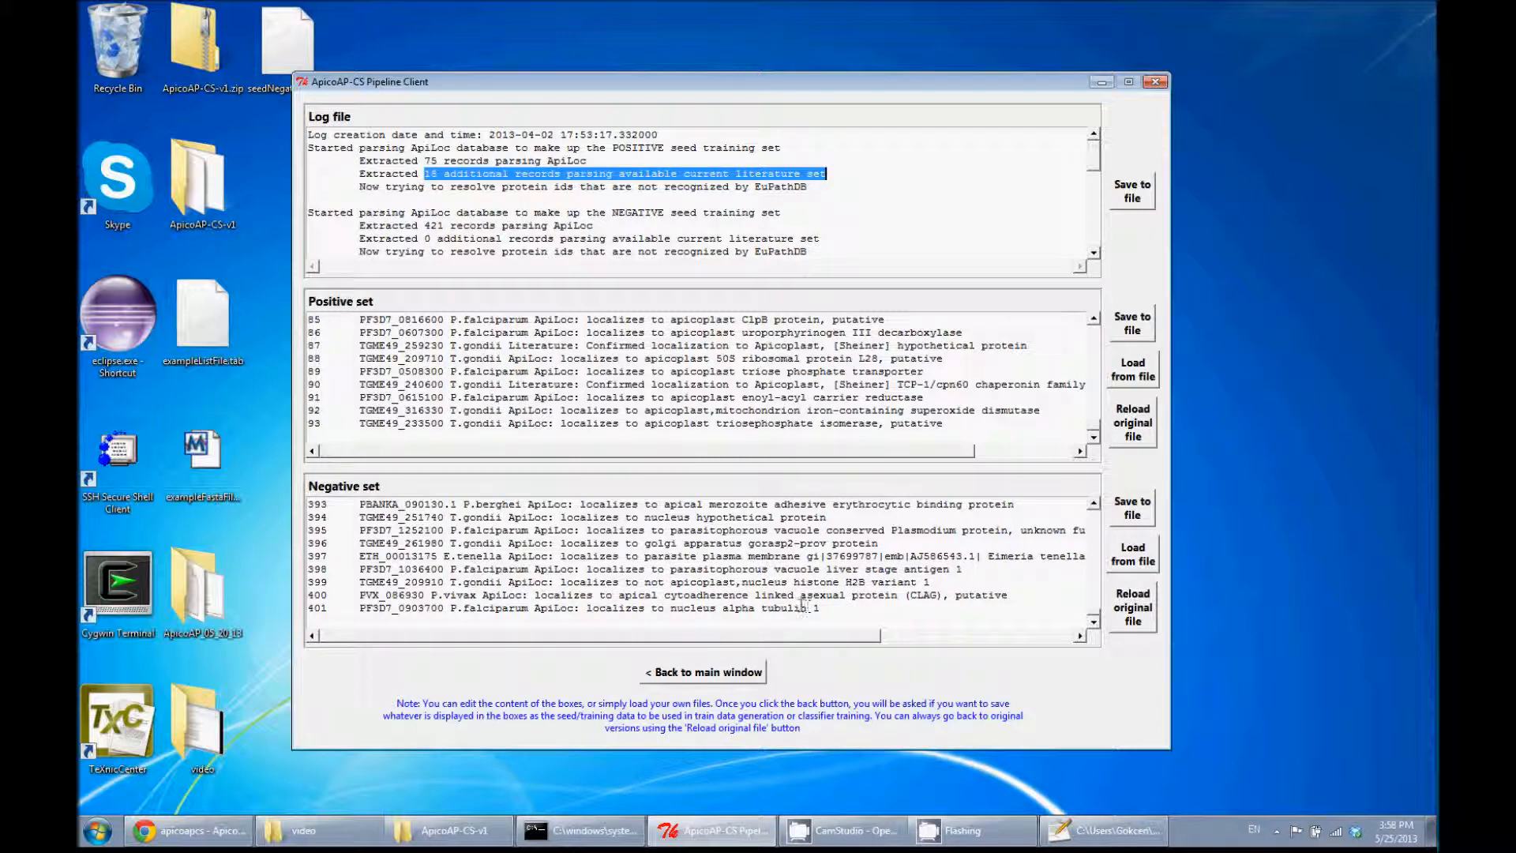
{"action": "left_click", "coordinate": [1124, 563]}
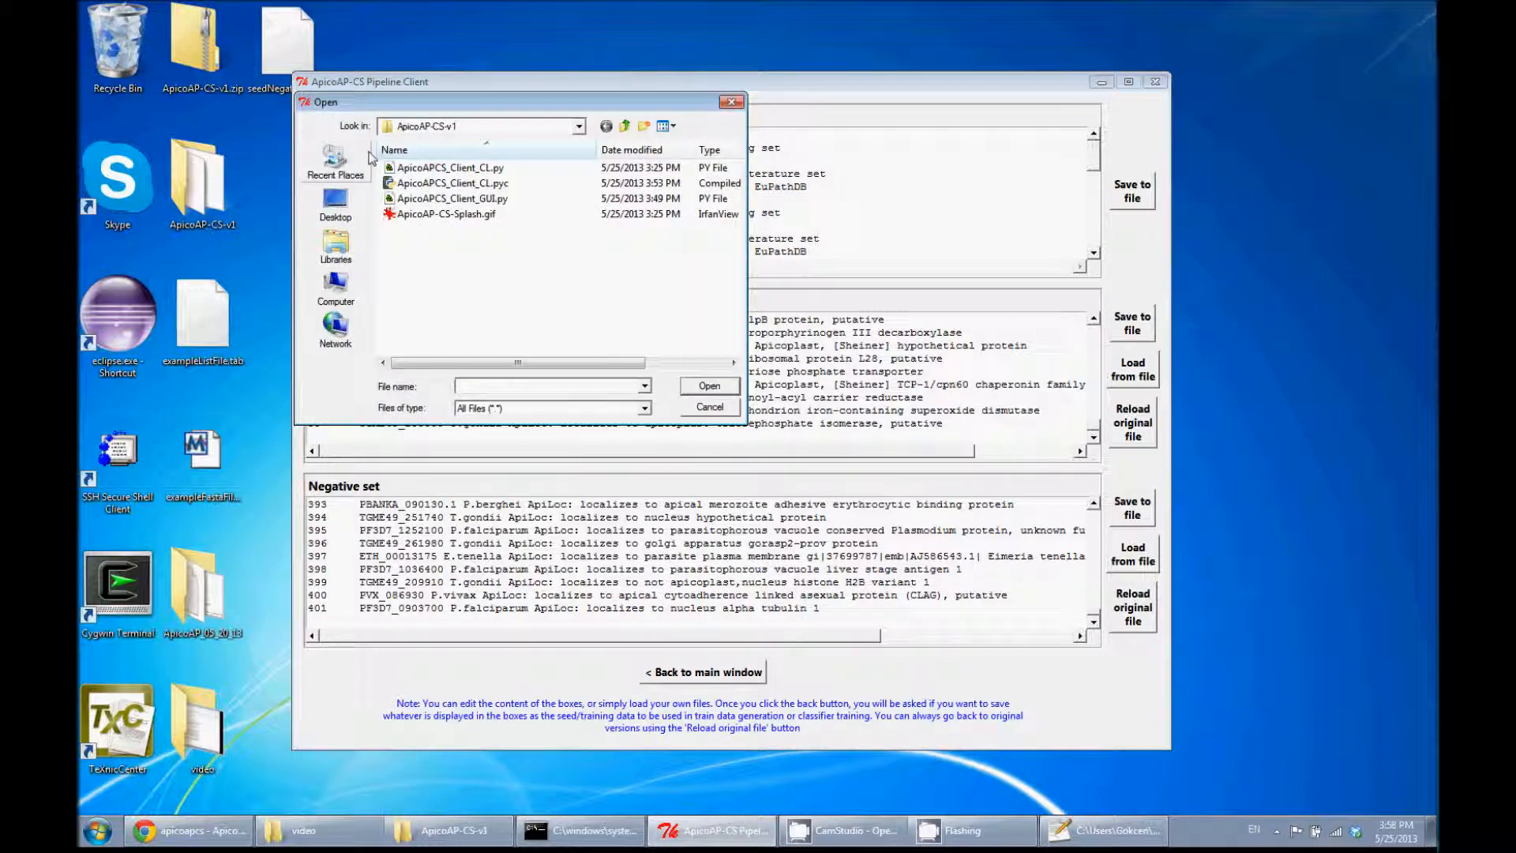
{"action": "left_click", "coordinate": [334, 204]}
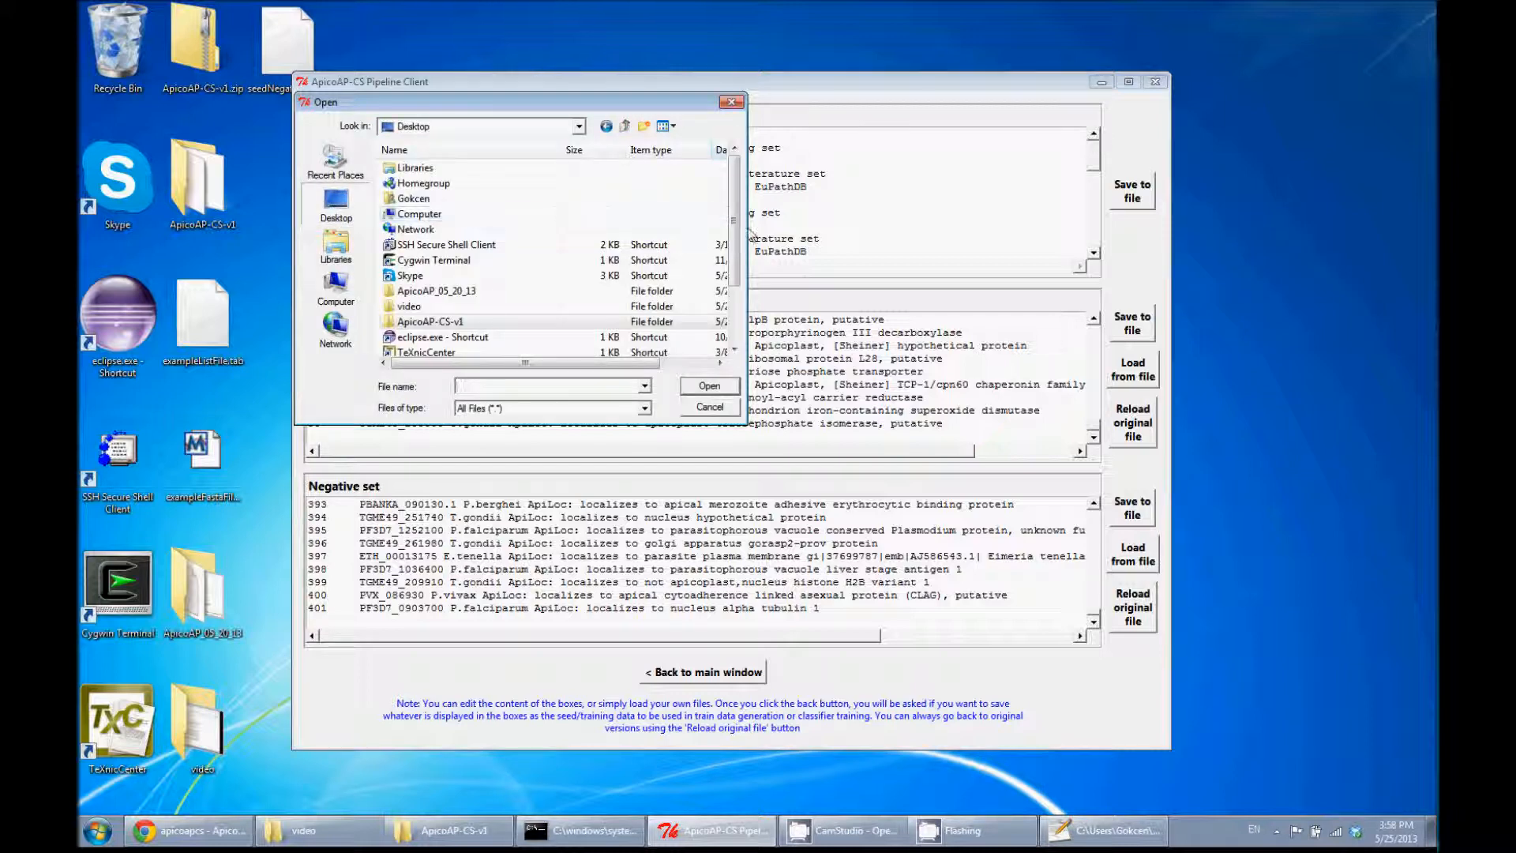
{"action": "scroll", "coordinate": [738, 248], "scroll_direction": "down", "scroll_amount": 2}
{"action": "left_click", "coordinate": [441, 337]}
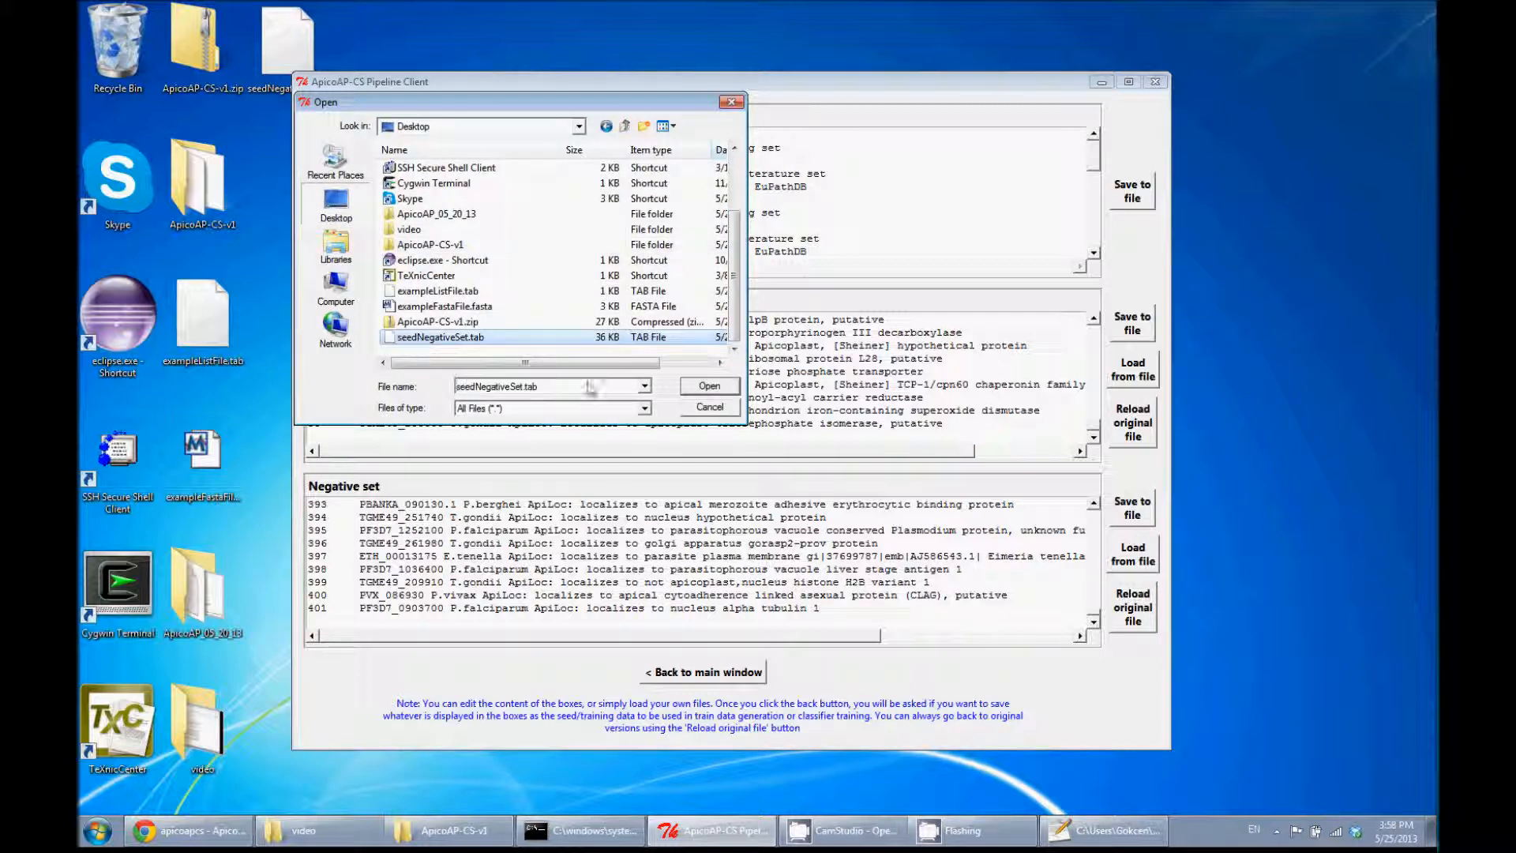
{"action": "left_click", "coordinate": [708, 387]}
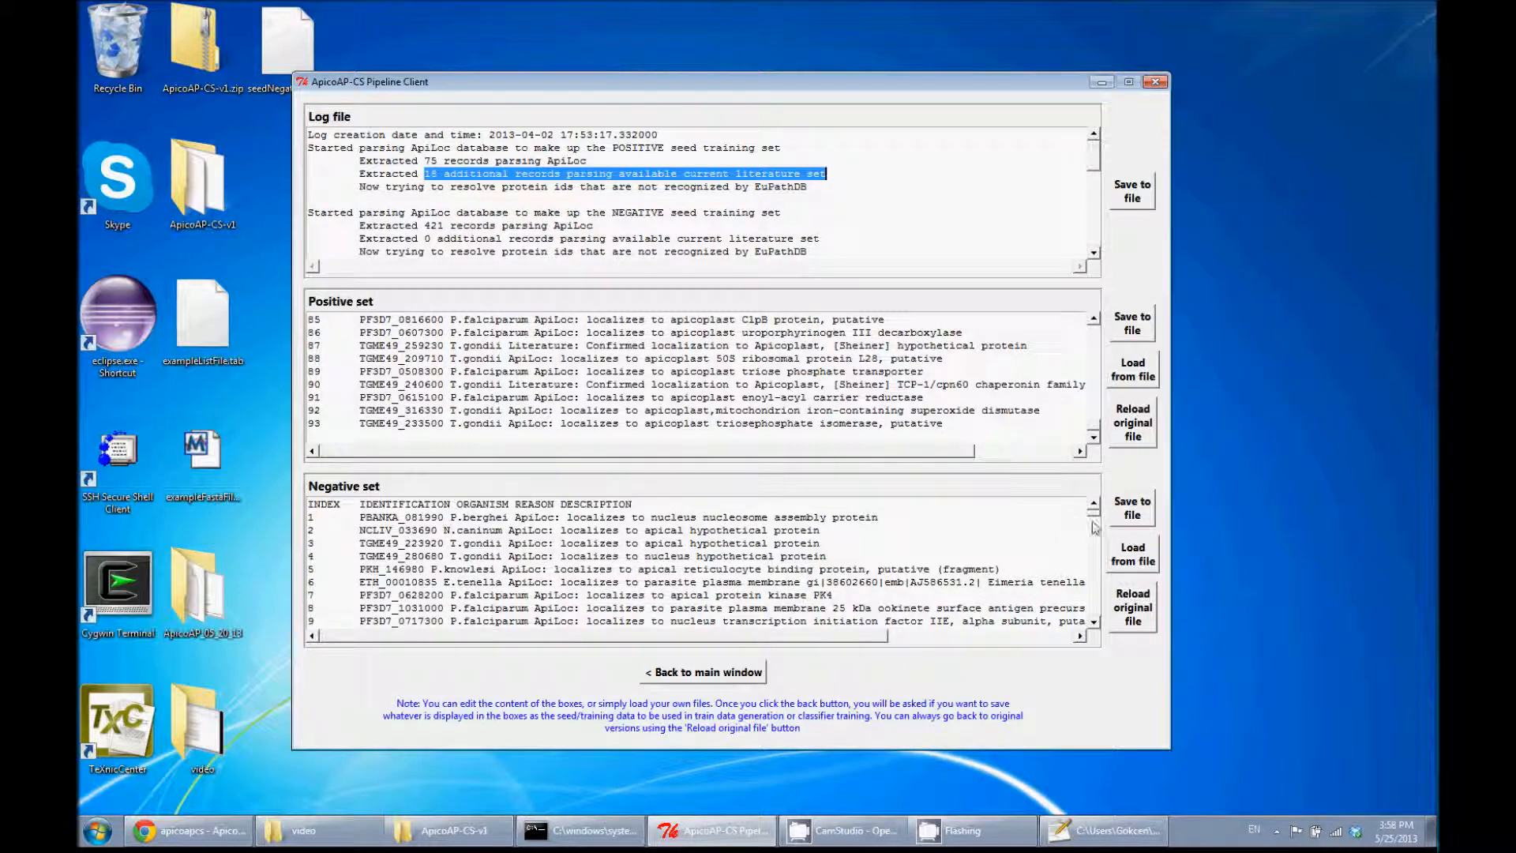
{"action": "left_click_drag", "start_coordinate": [1094, 520], "coordinate": [1094, 619]}
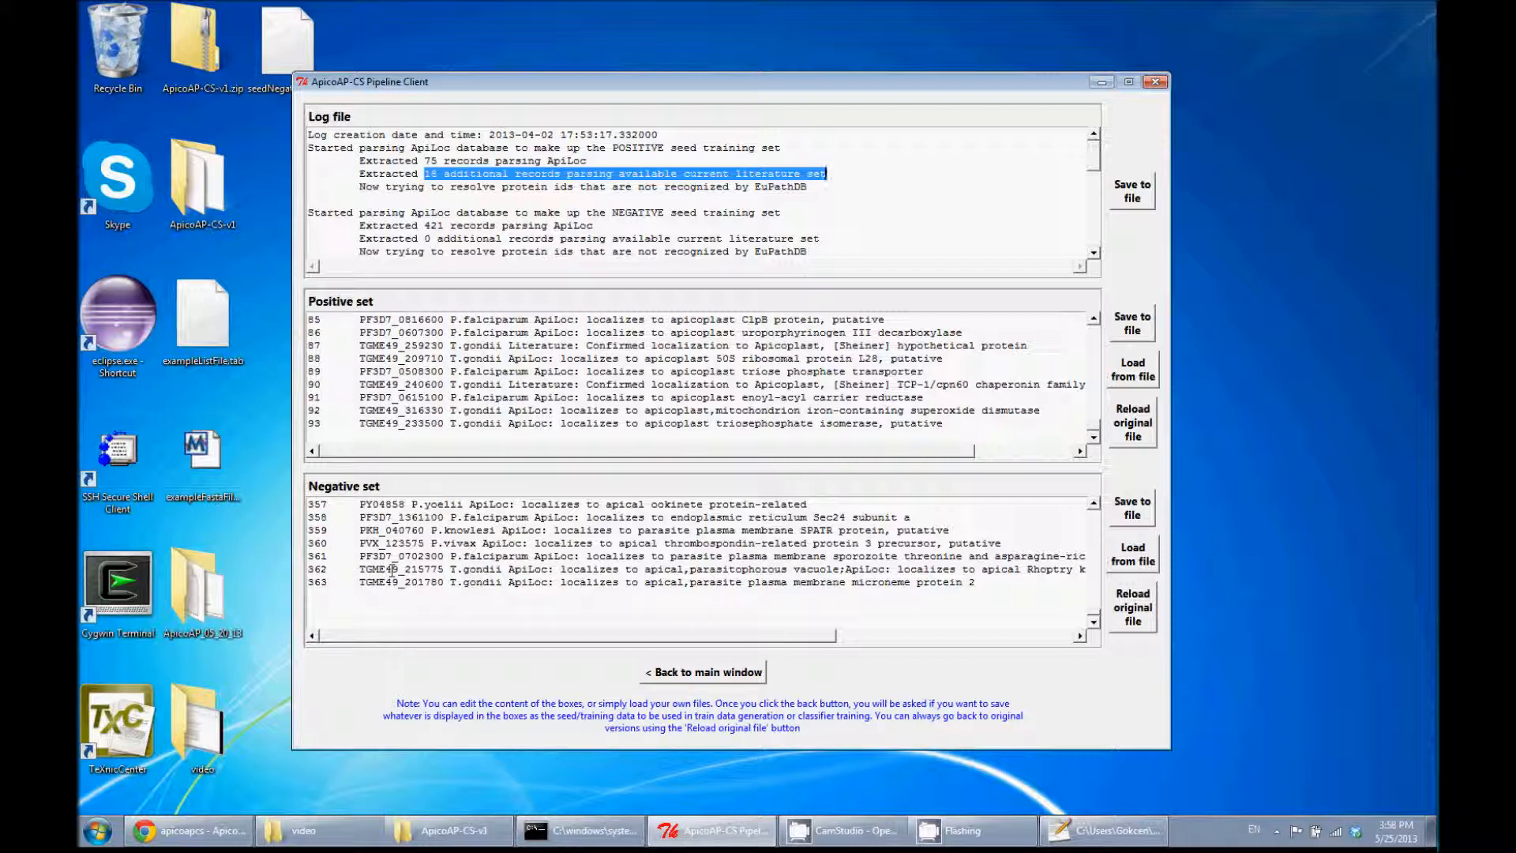
Reload the original negative seed set, check its last records and return to the main window
{"action": "left_click", "coordinate": [1133, 610]}
{"action": "left_click_drag", "start_coordinate": [1093, 510], "coordinate": [1103, 614]}
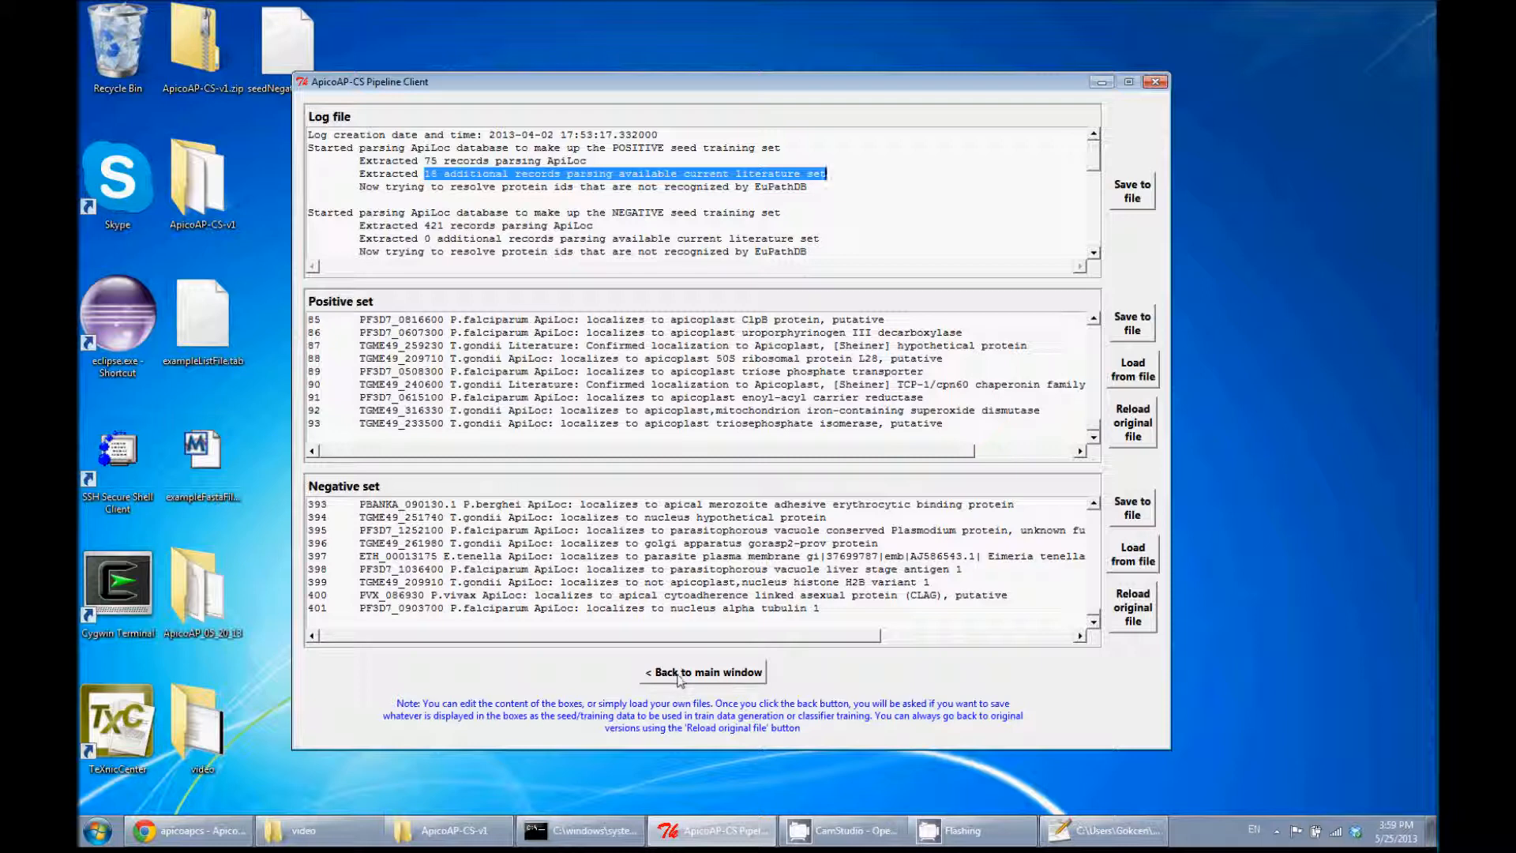
{"action": "left_click", "coordinate": [702, 672]}
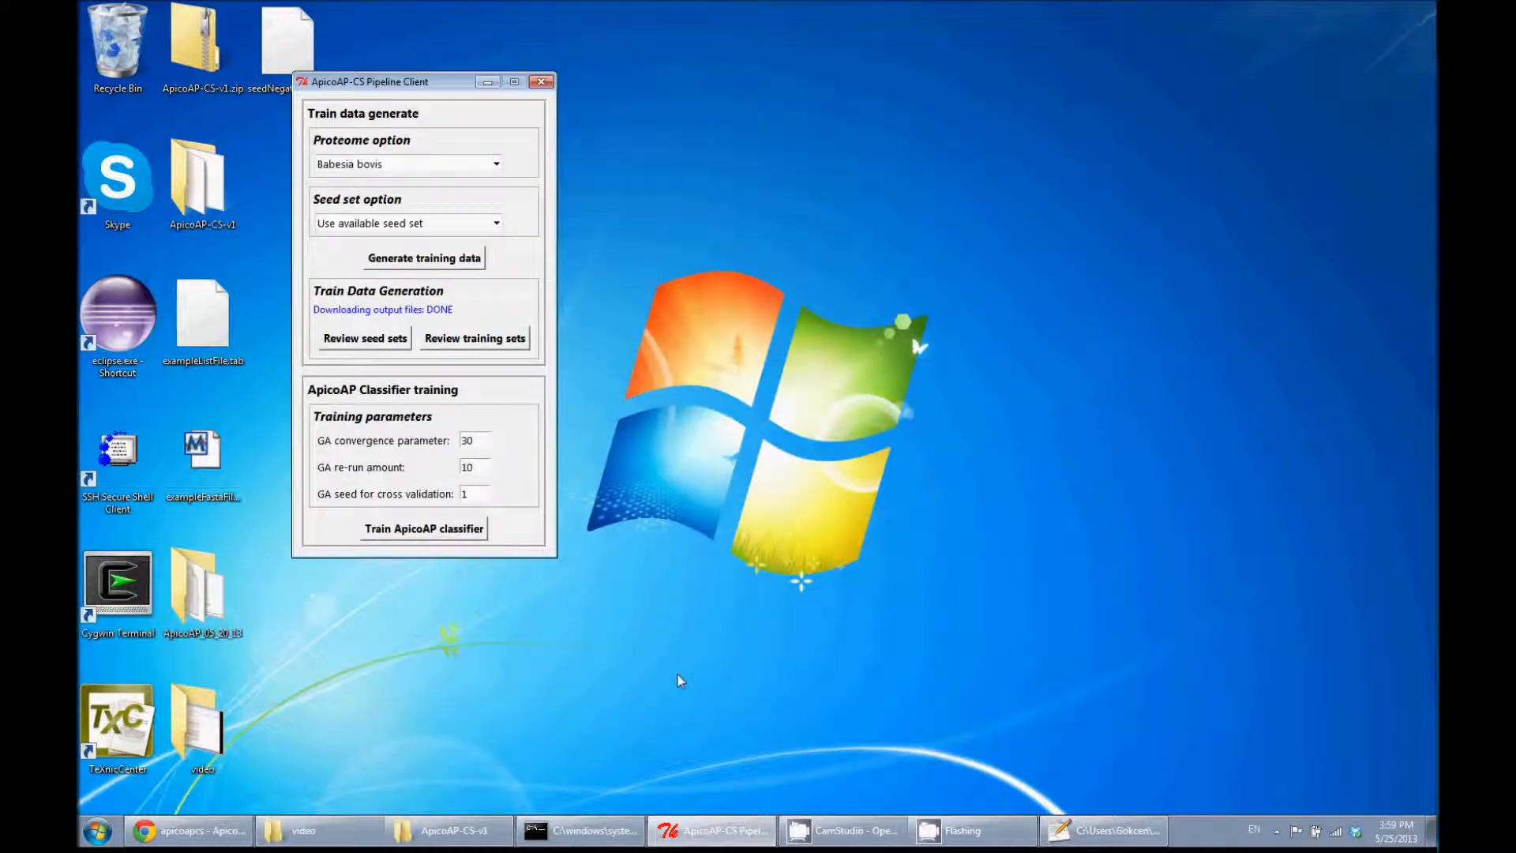
{"action": "left_click_drag", "start_coordinate": [442, 89], "coordinate": [673, 71]}
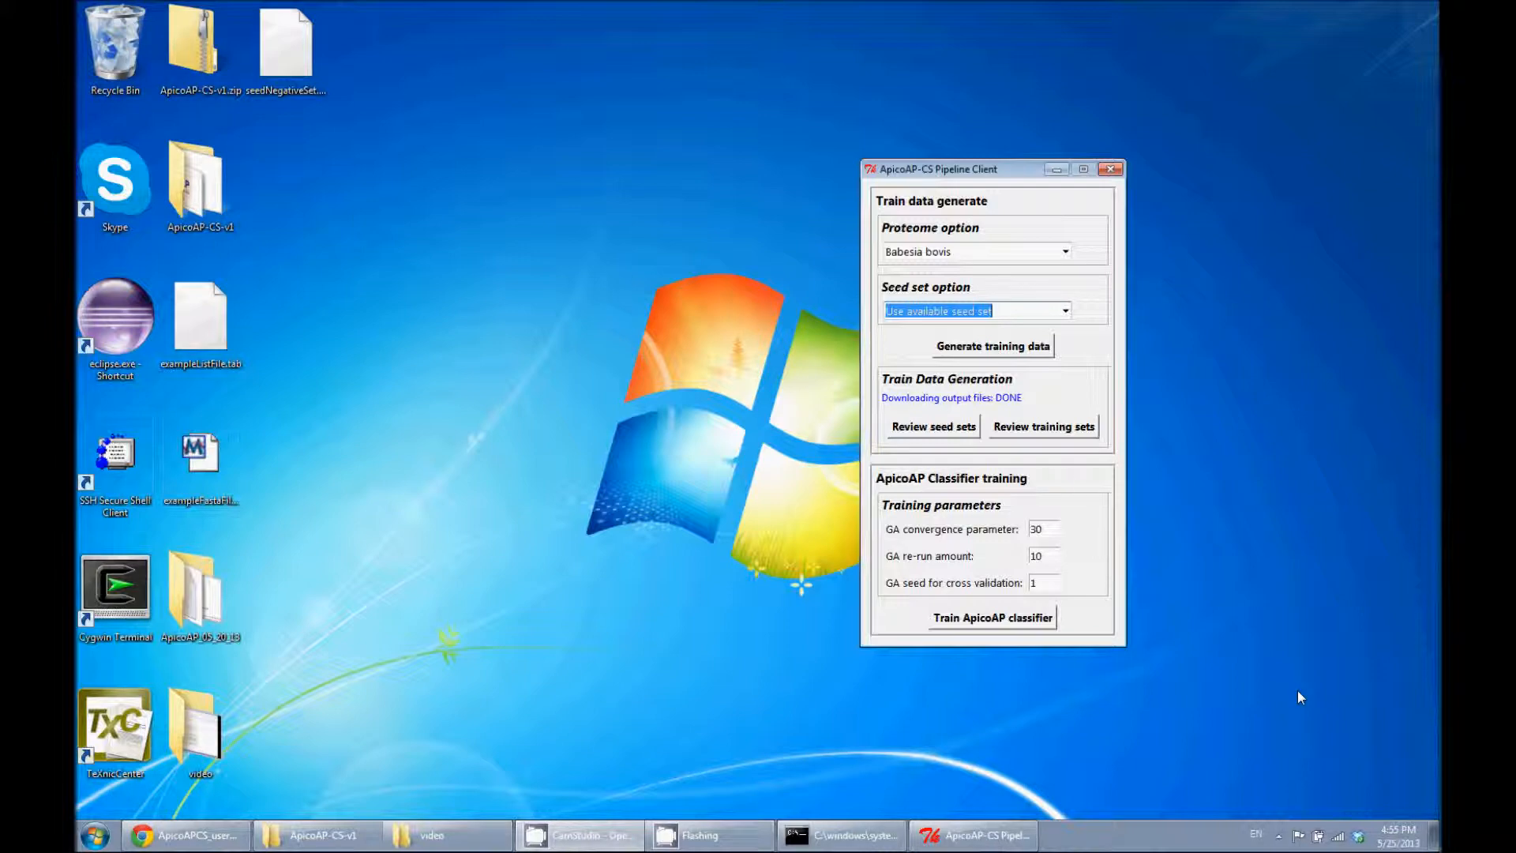
Review the training sets, examining the log and the records of the positive and negative sets, and return to the main window
{"action": "left_click", "coordinate": [1063, 430]}
{"action": "left_click_drag", "start_coordinate": [1110, 164], "coordinate": [594, 91]}
{"action": "mouse_move", "coordinate": [1150, 177]}
{"action": "left_mouse_down"}
{"action": "mouse_move", "coordinate": [1151, 265]}
{"action": "mouse_move", "coordinate": [1151, 158]}
{"action": "left_mouse_up"}
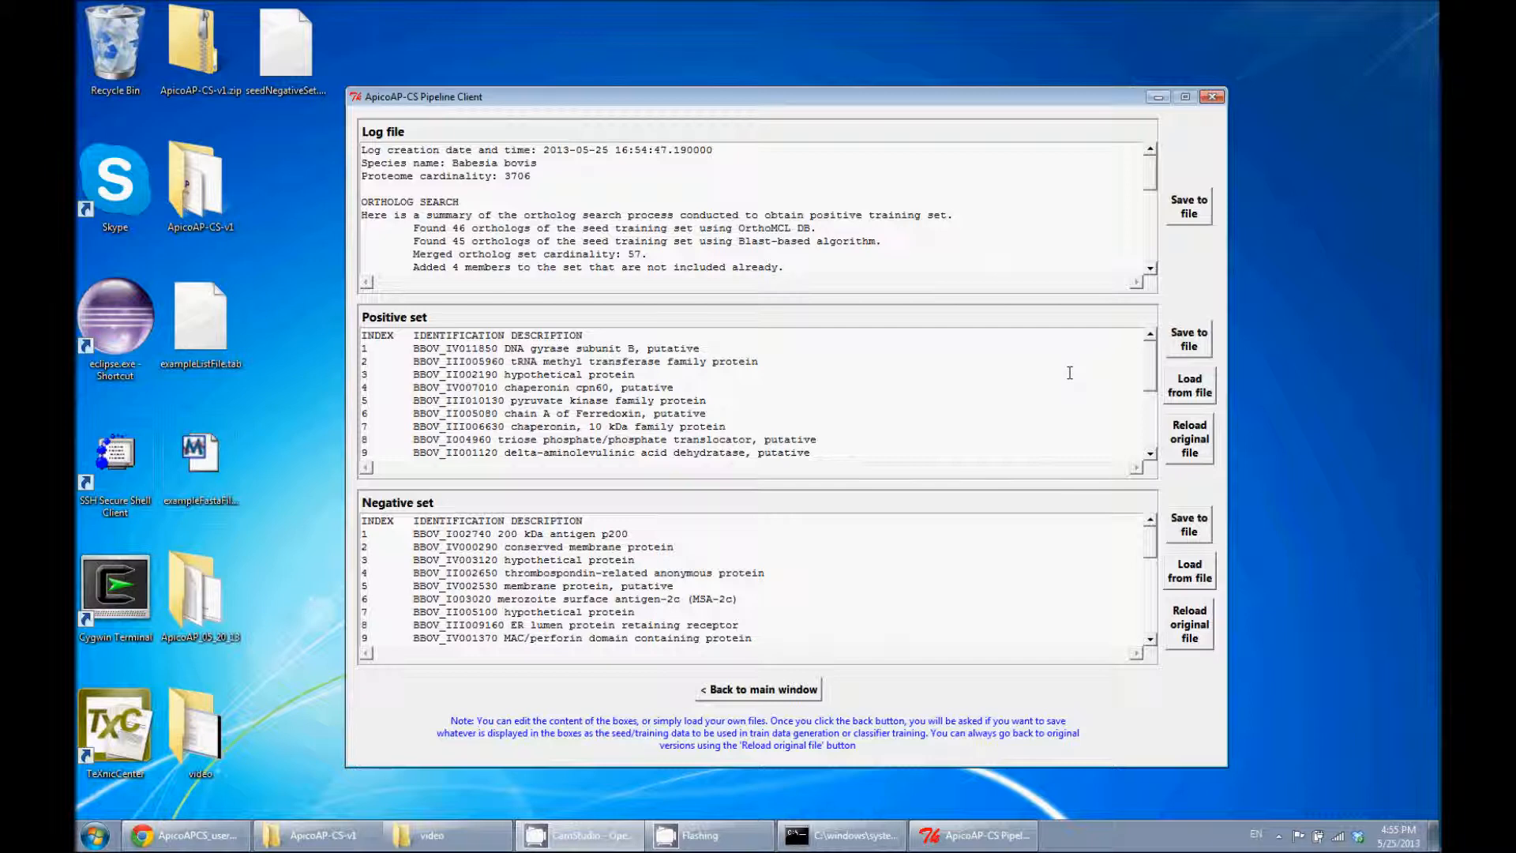
{"action": "left_click_drag", "start_coordinate": [1149, 383], "coordinate": [1150, 446]}
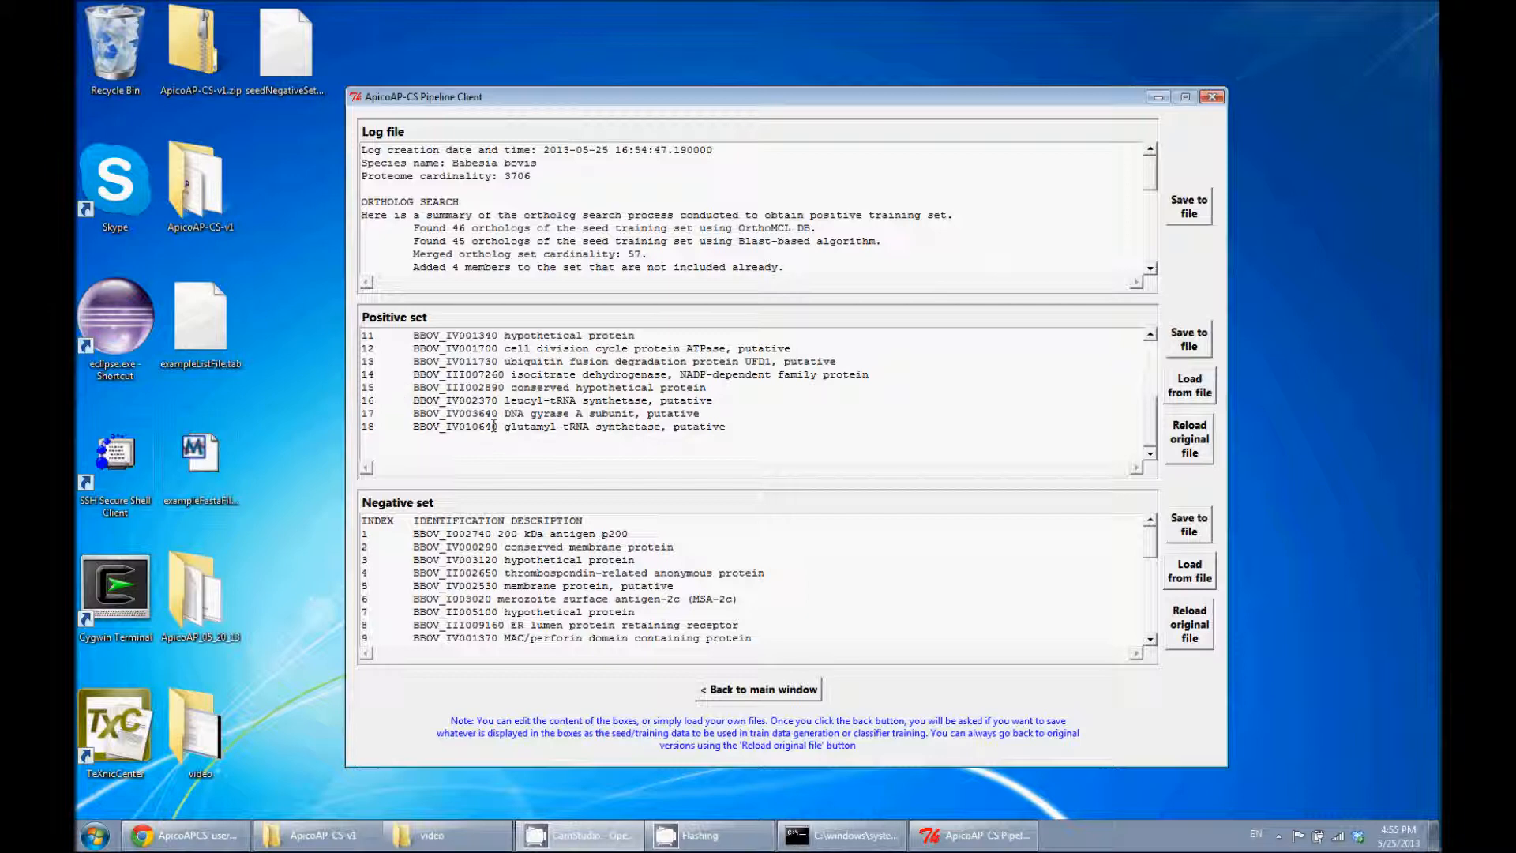
{"action": "left_click_drag", "start_coordinate": [1152, 553], "coordinate": [1153, 655]}
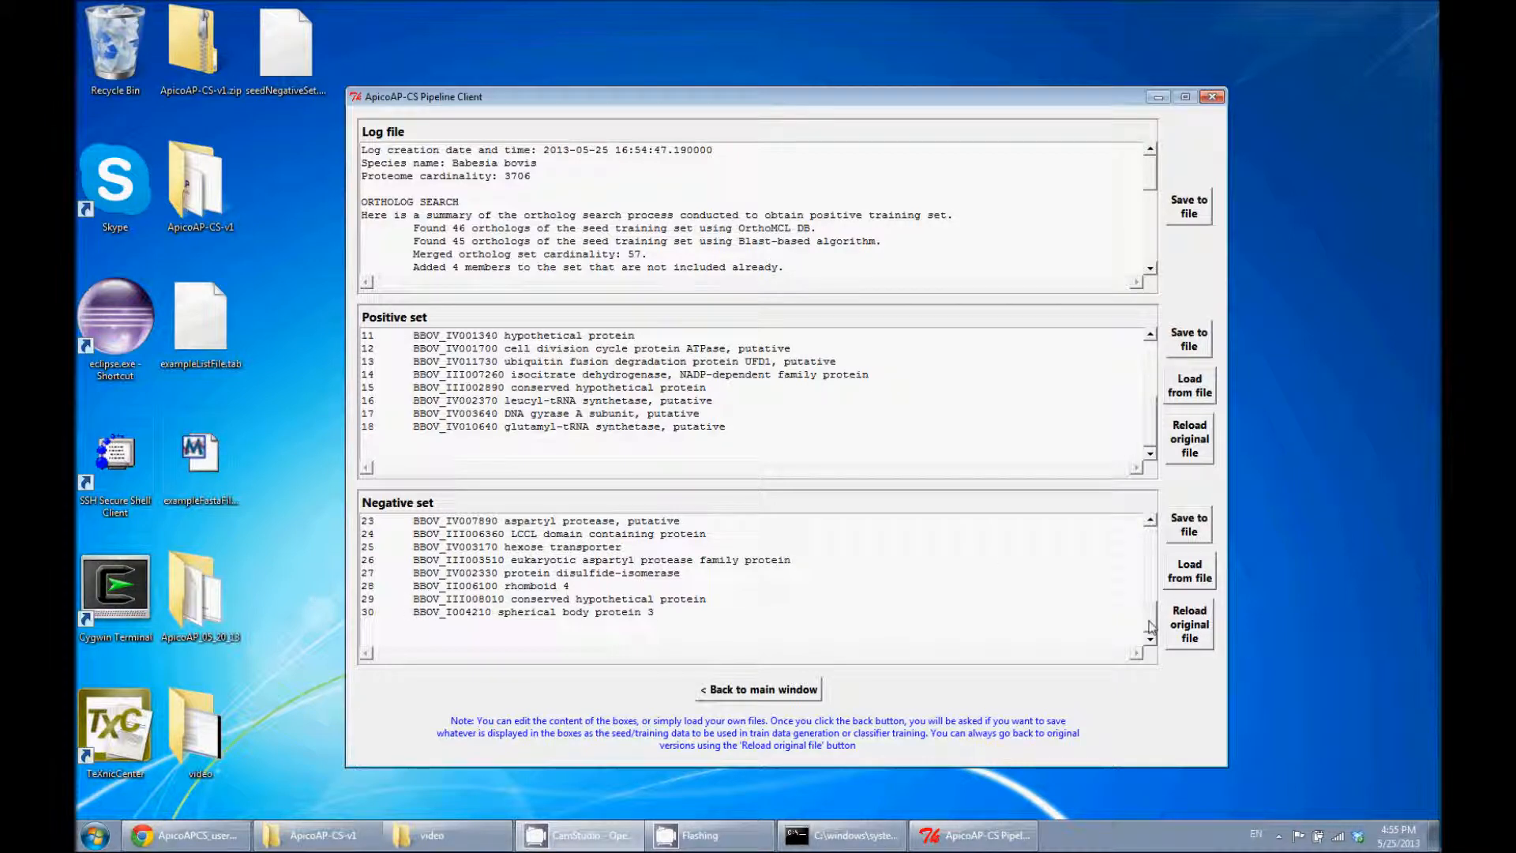
{"action": "left_click_drag", "start_coordinate": [1152, 627], "coordinate": [1161, 524]}
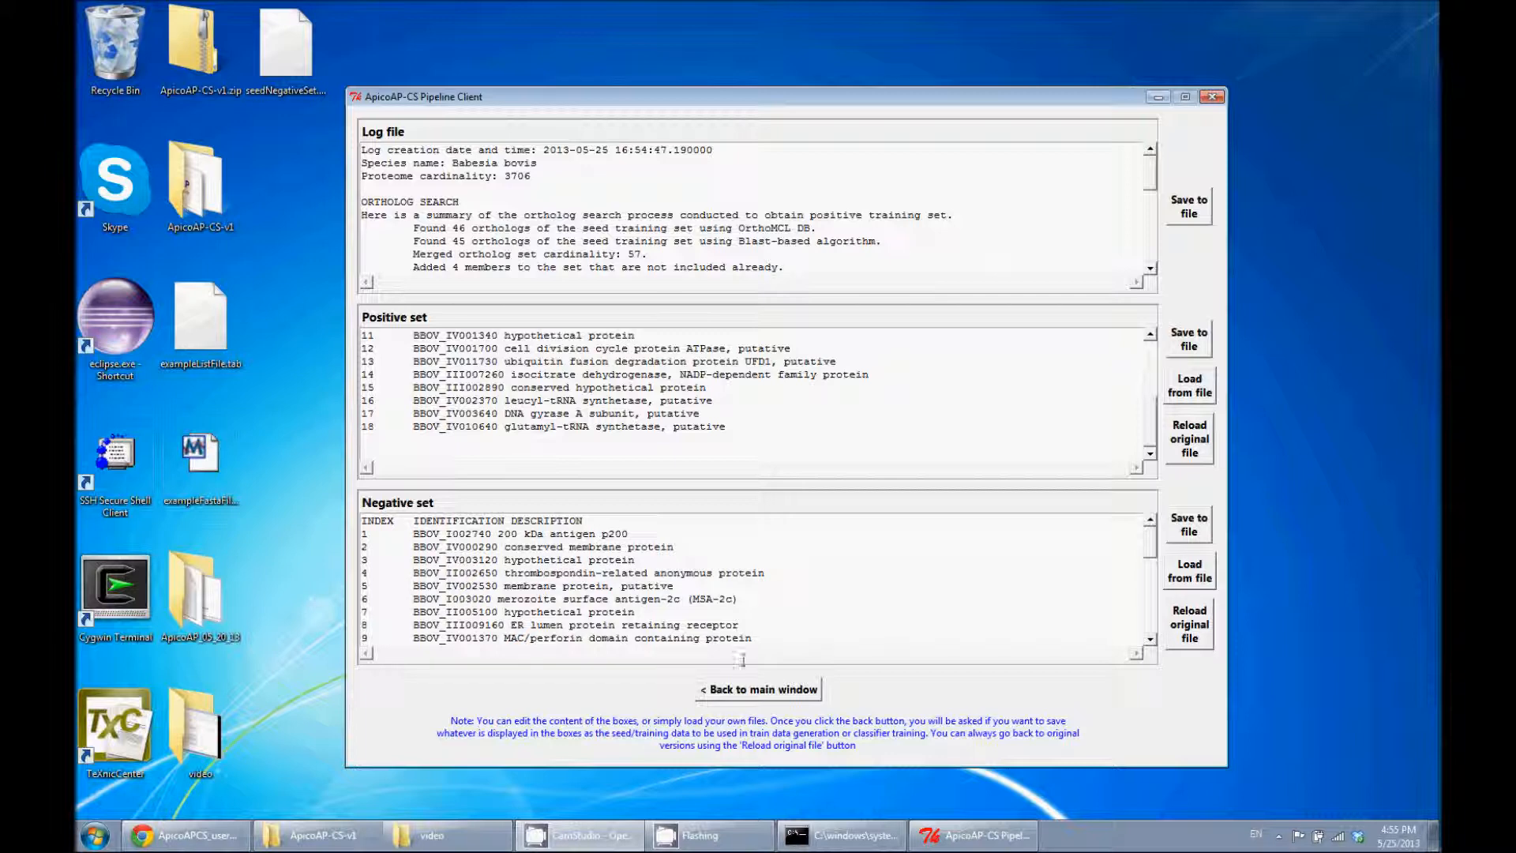
{"action": "left_click", "coordinate": [735, 698]}
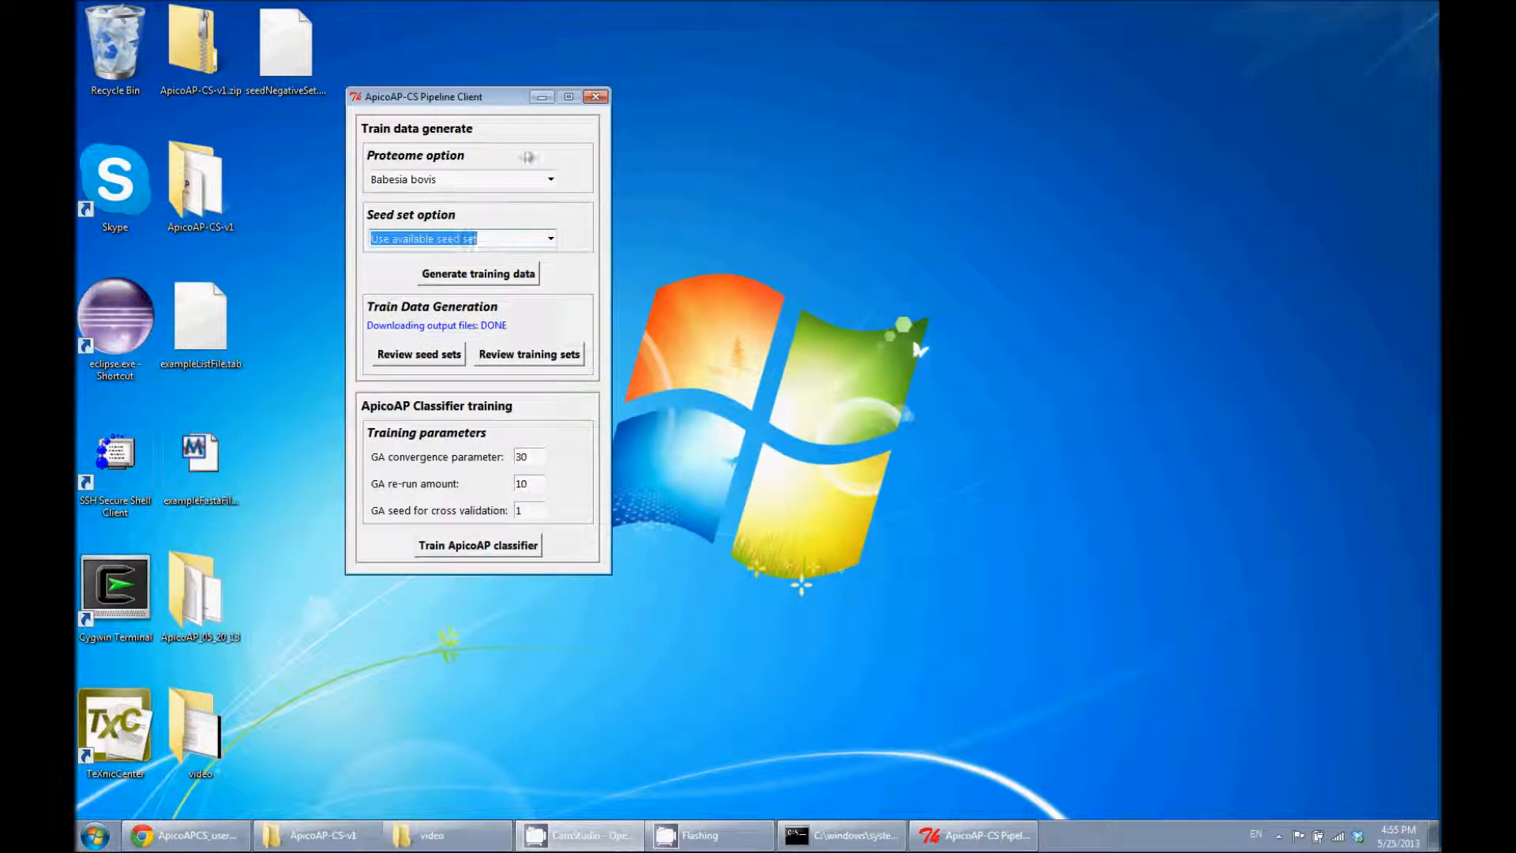
Train the ApicoAP classifier with a GA convergence parameter of 2 and a GA re-run amount of 1
{"action": "left_click_drag", "start_coordinate": [491, 104], "coordinate": [881, 159]}
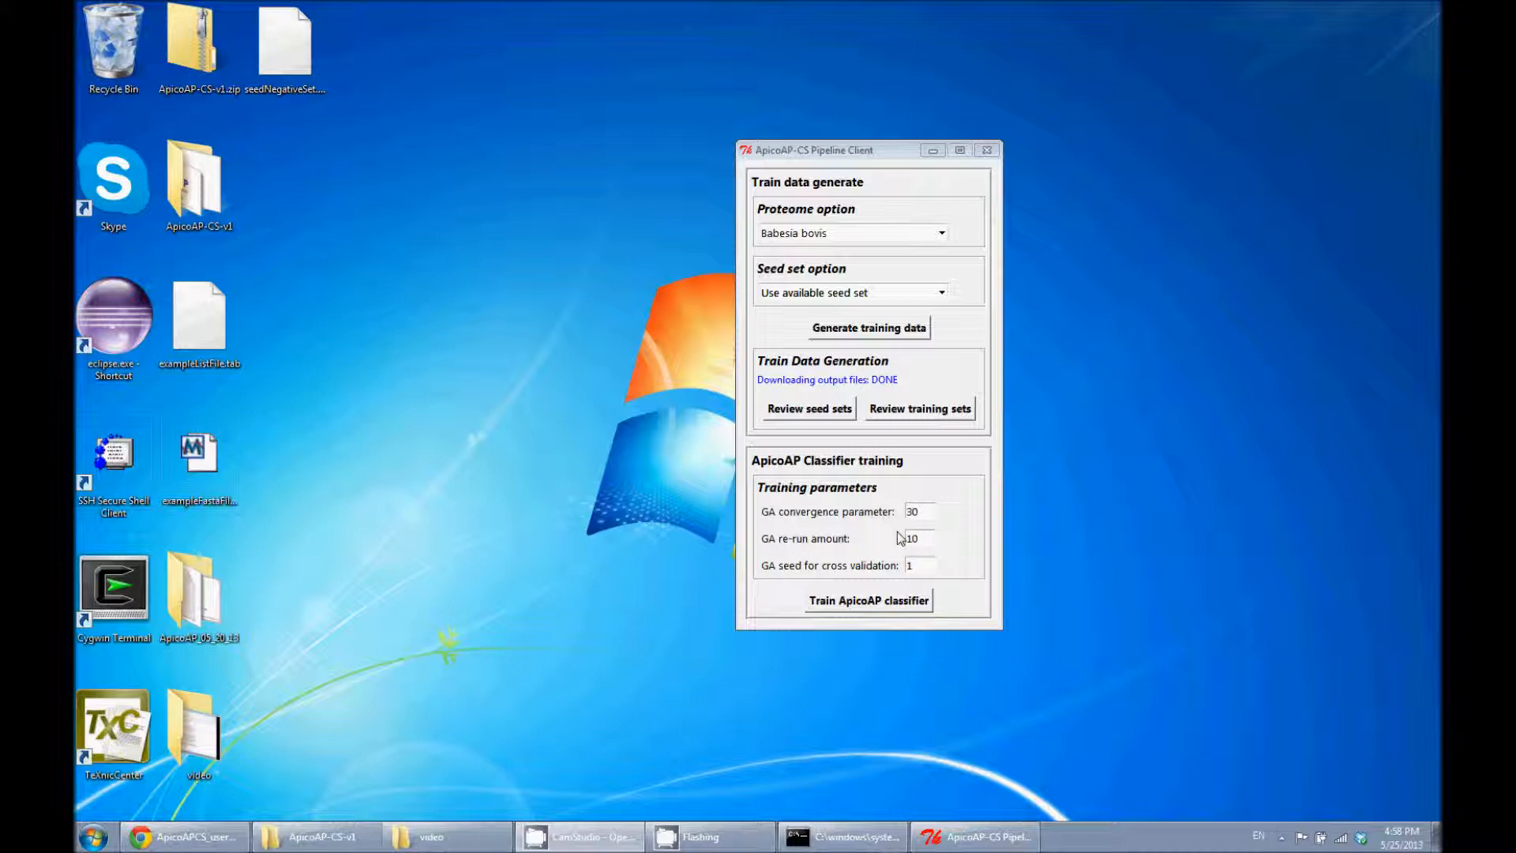
{"action": "double_click", "coordinate": [913, 511]}
{"action": "type", "text": "2"}
{"action": "left_click_drag", "start_coordinate": [925, 539], "coordinate": [900, 540]}
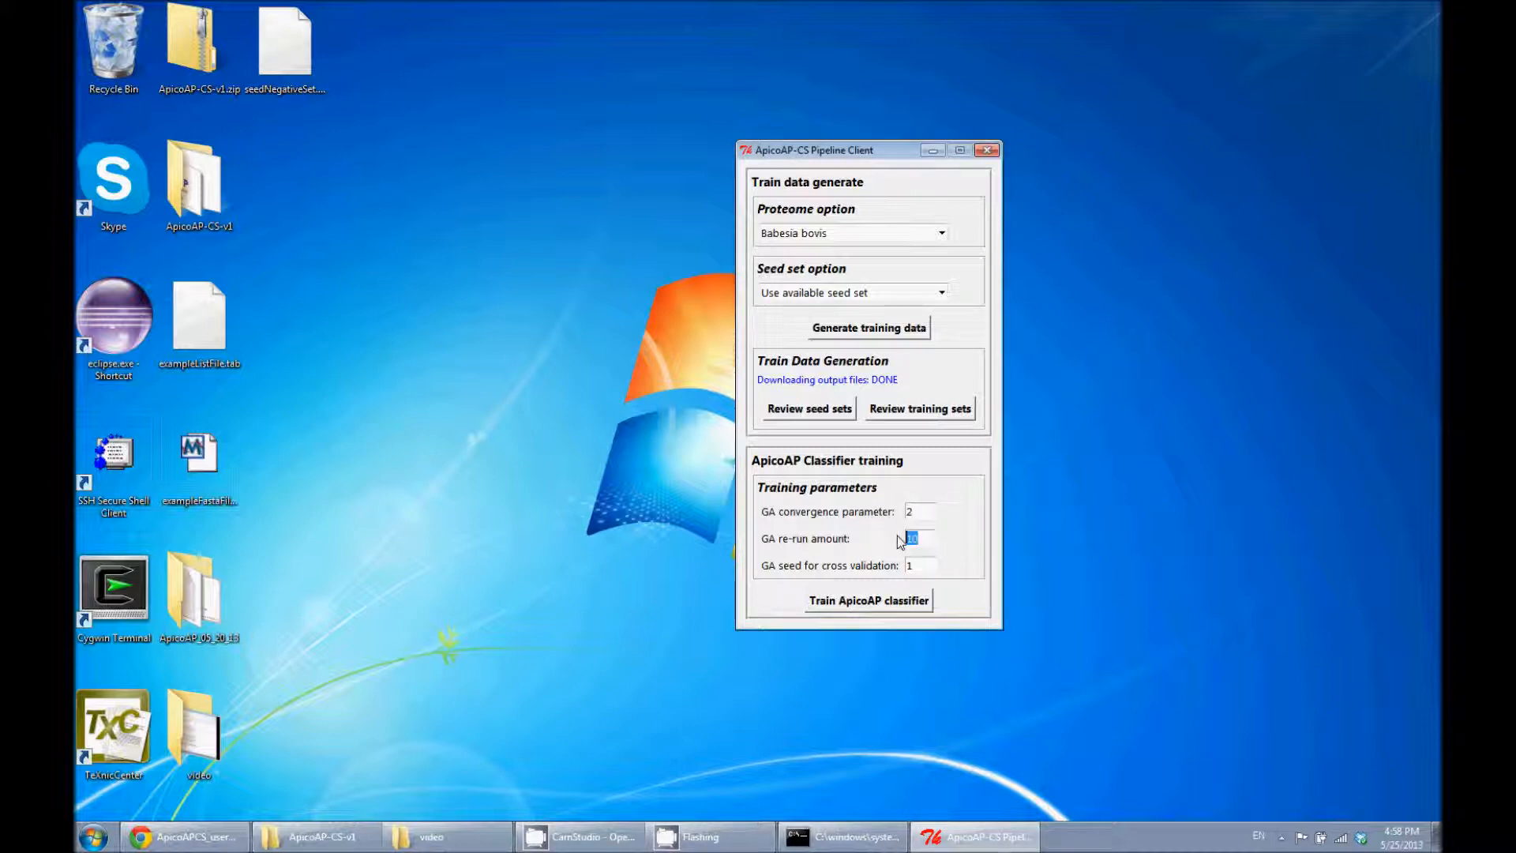
{"action": "type", "text": "1"}
{"action": "left_click", "coordinate": [860, 607]}
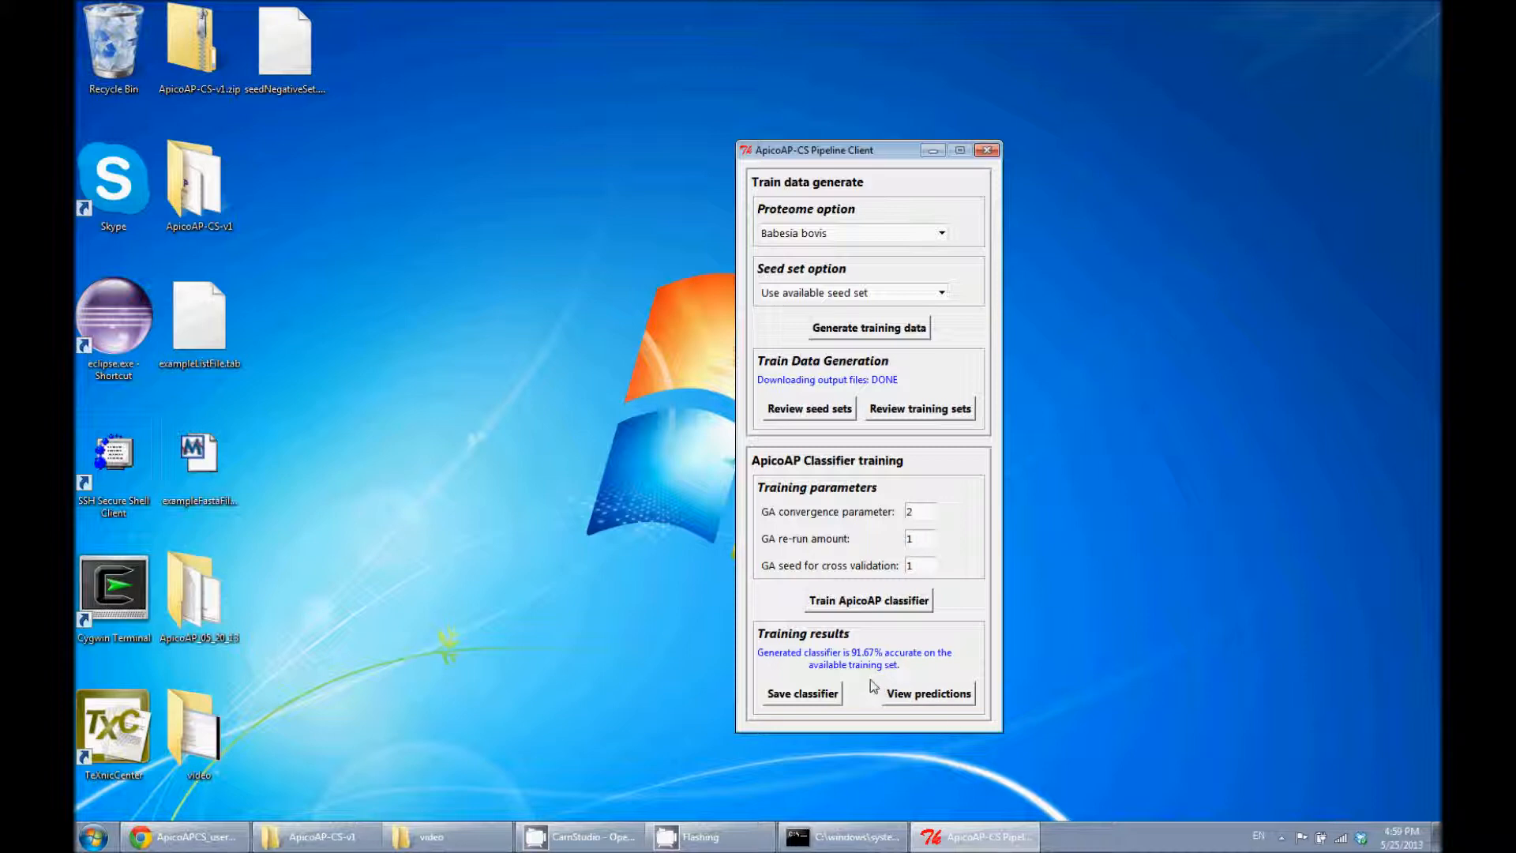
View the trained classifier's predictions, examining the first protein entries, and return to the main window
{"action": "left_click", "coordinate": [921, 695]}
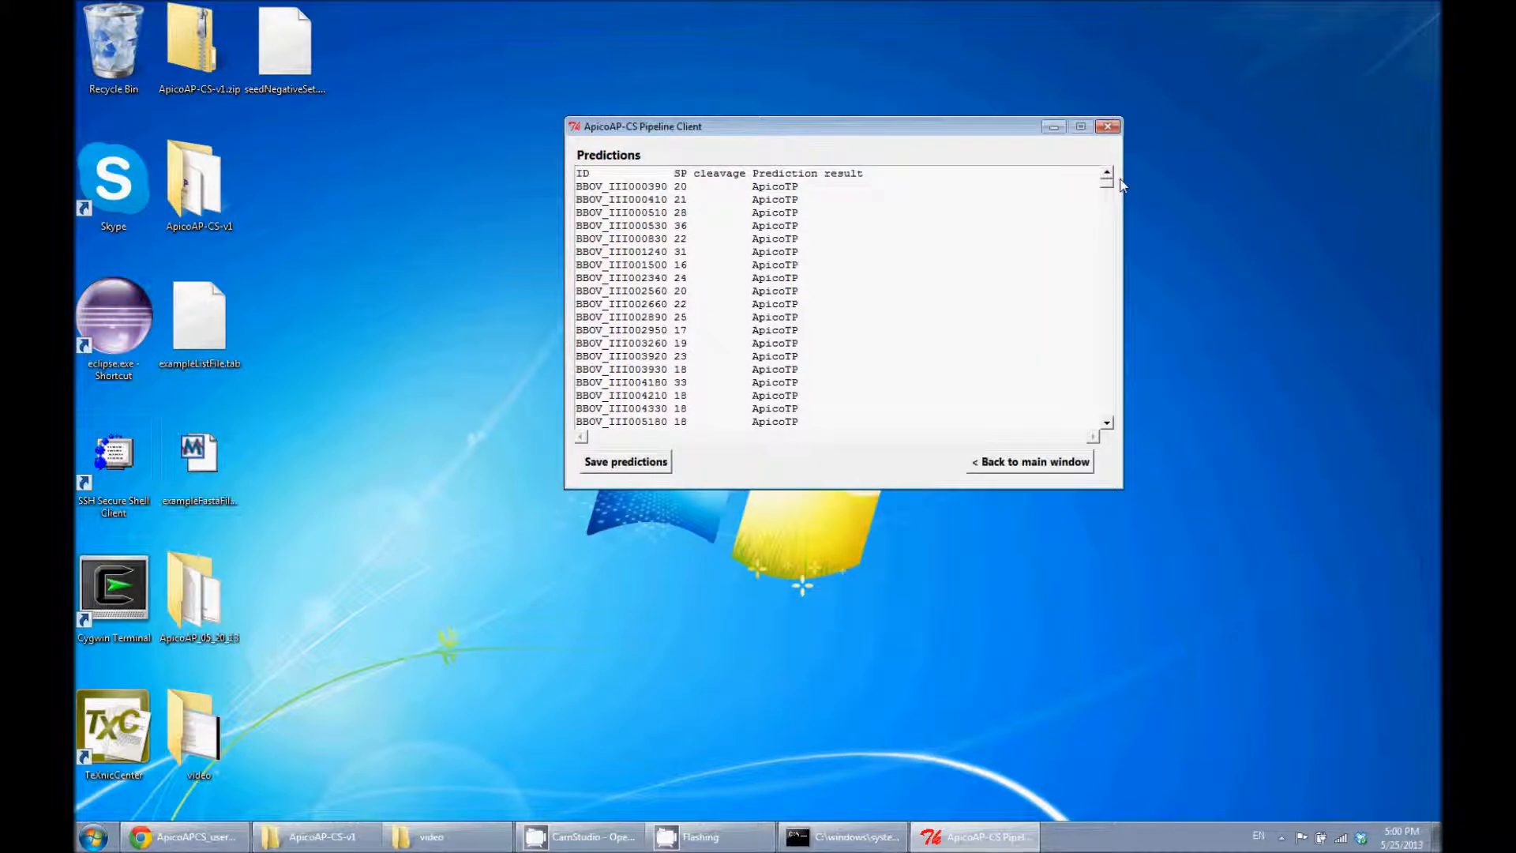
{"action": "mouse_move", "coordinate": [1108, 193]}
{"action": "left_mouse_down"}
{"action": "mouse_move", "coordinate": [1110, 429]}
{"action": "mouse_move", "coordinate": [1115, 185]}
{"action": "left_mouse_up"}
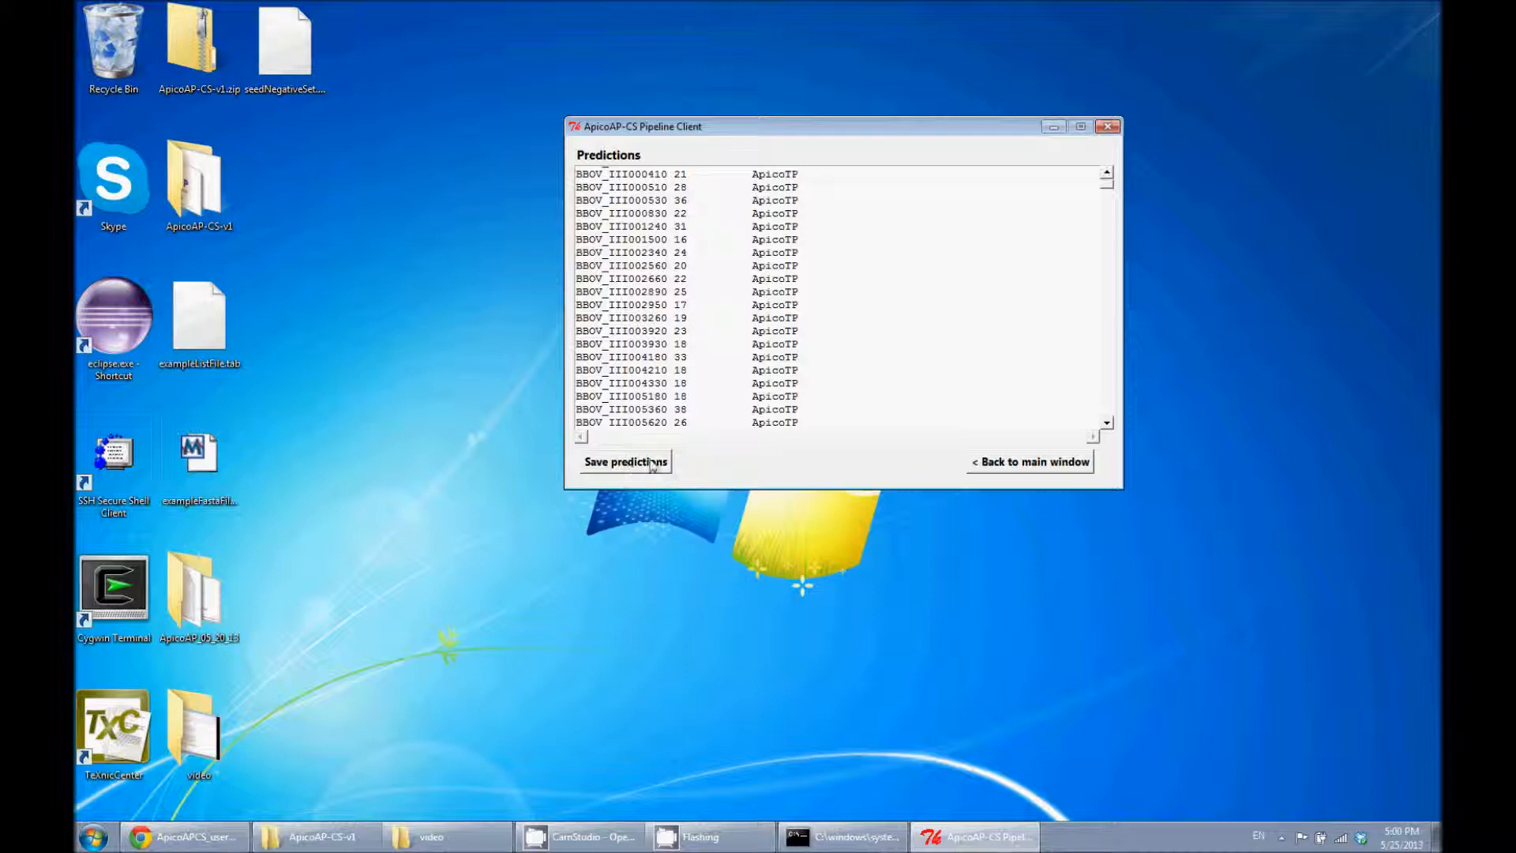
{"action": "left_click", "coordinate": [992, 469]}
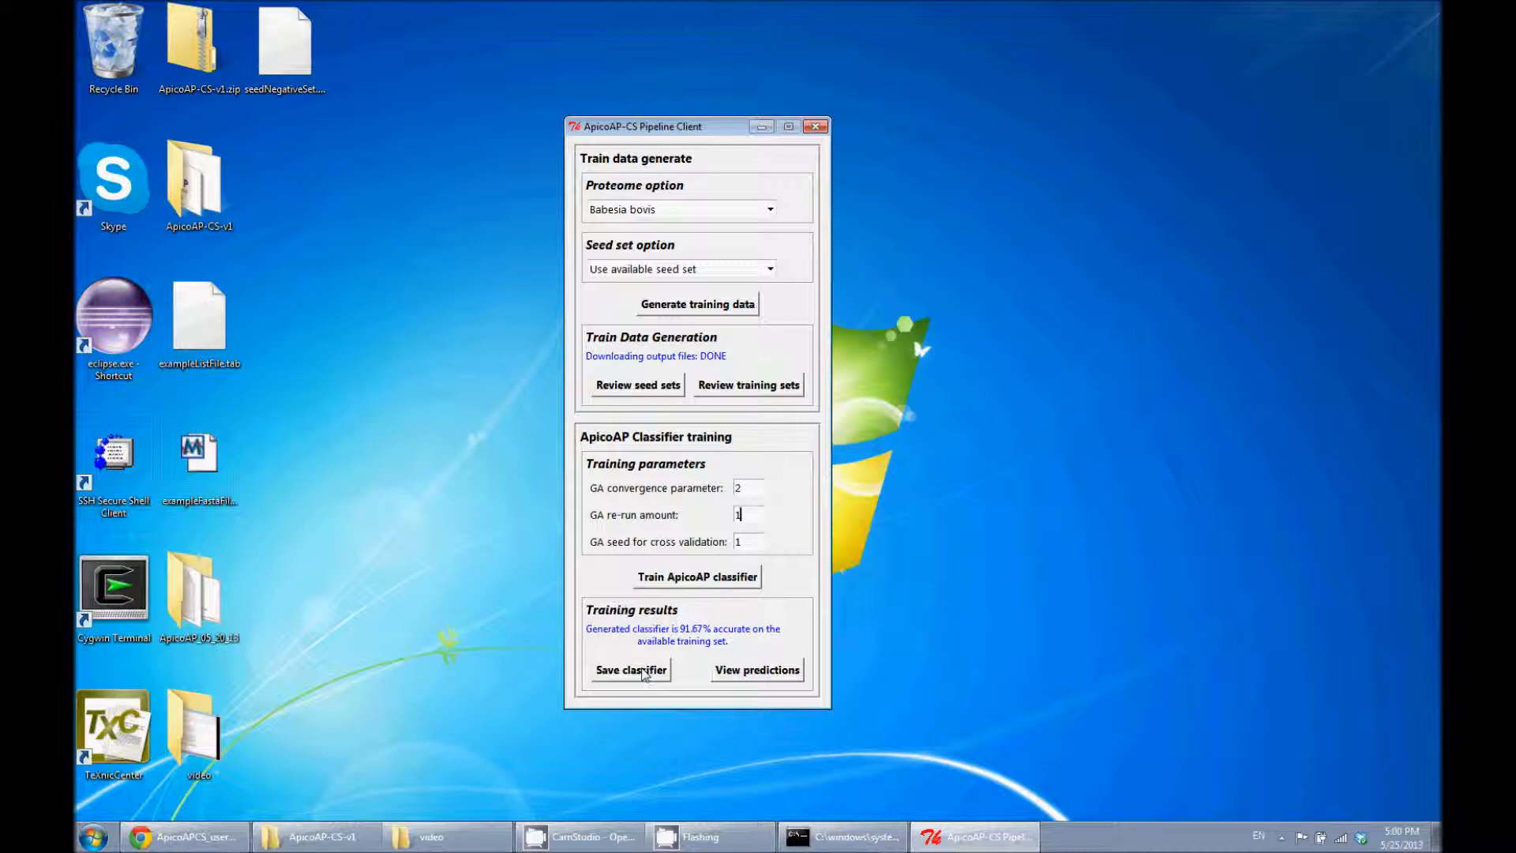
Save the trained classifier to the desktop under a file name beginning with bbovis2
{"action": "left_click", "coordinate": [642, 674]}
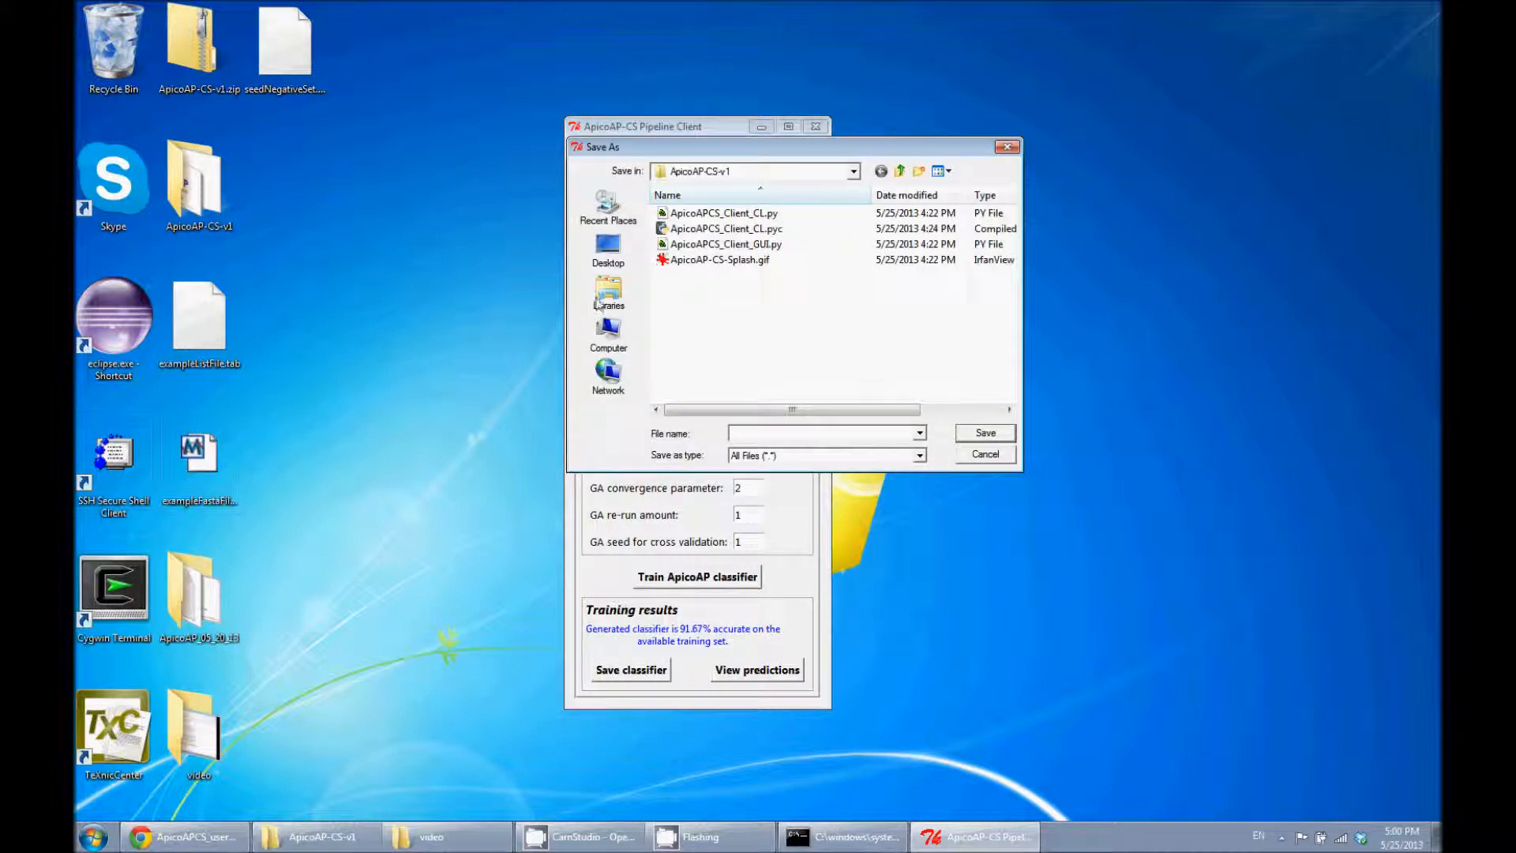
{"action": "left_click", "coordinate": [608, 248]}
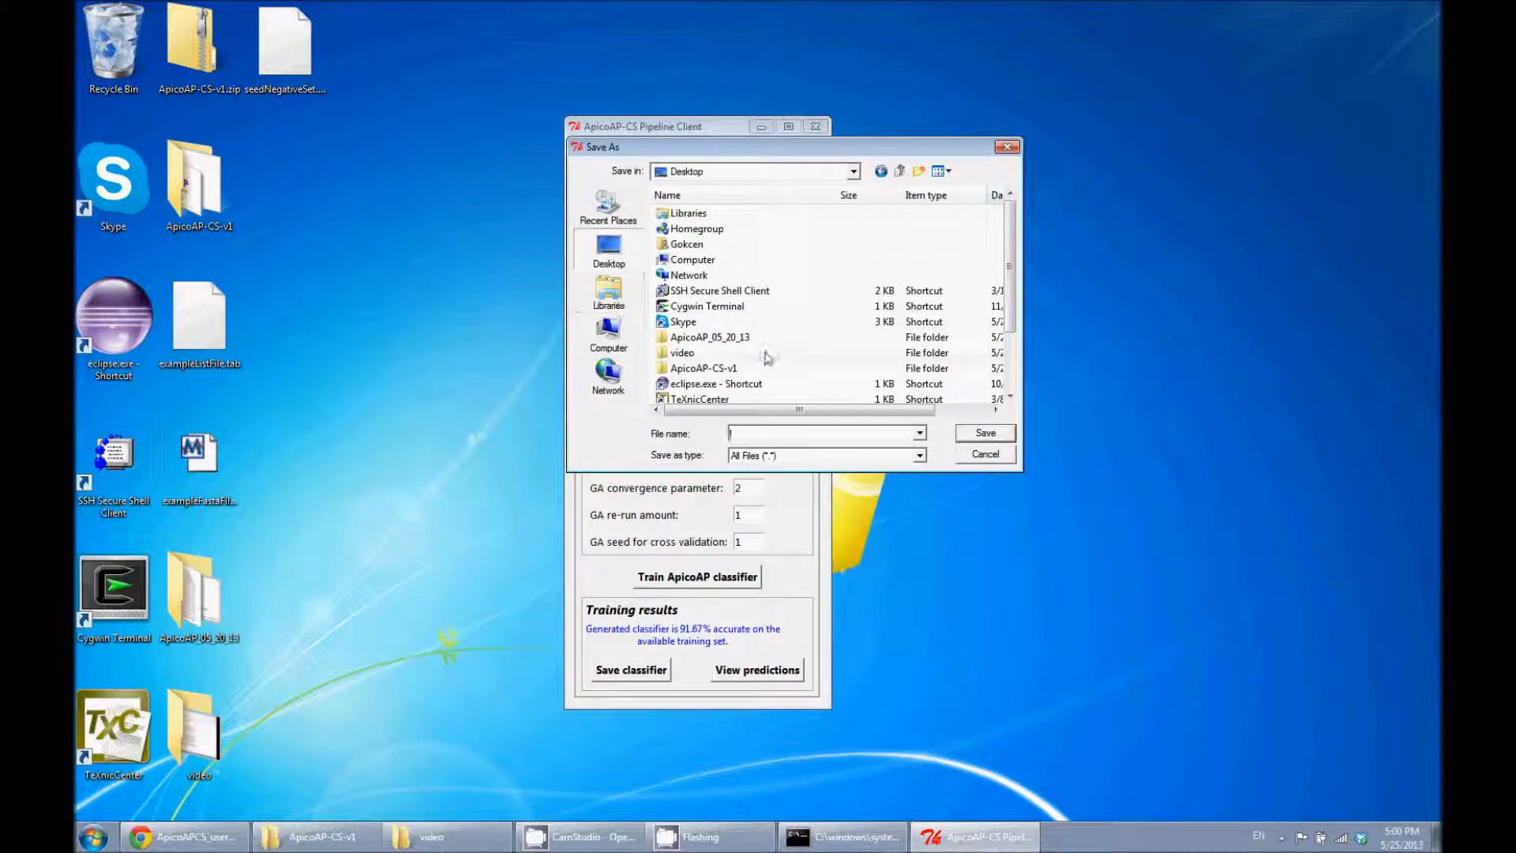
{"action": "left_click_drag", "start_coordinate": [1014, 314], "coordinate": [1015, 339]}
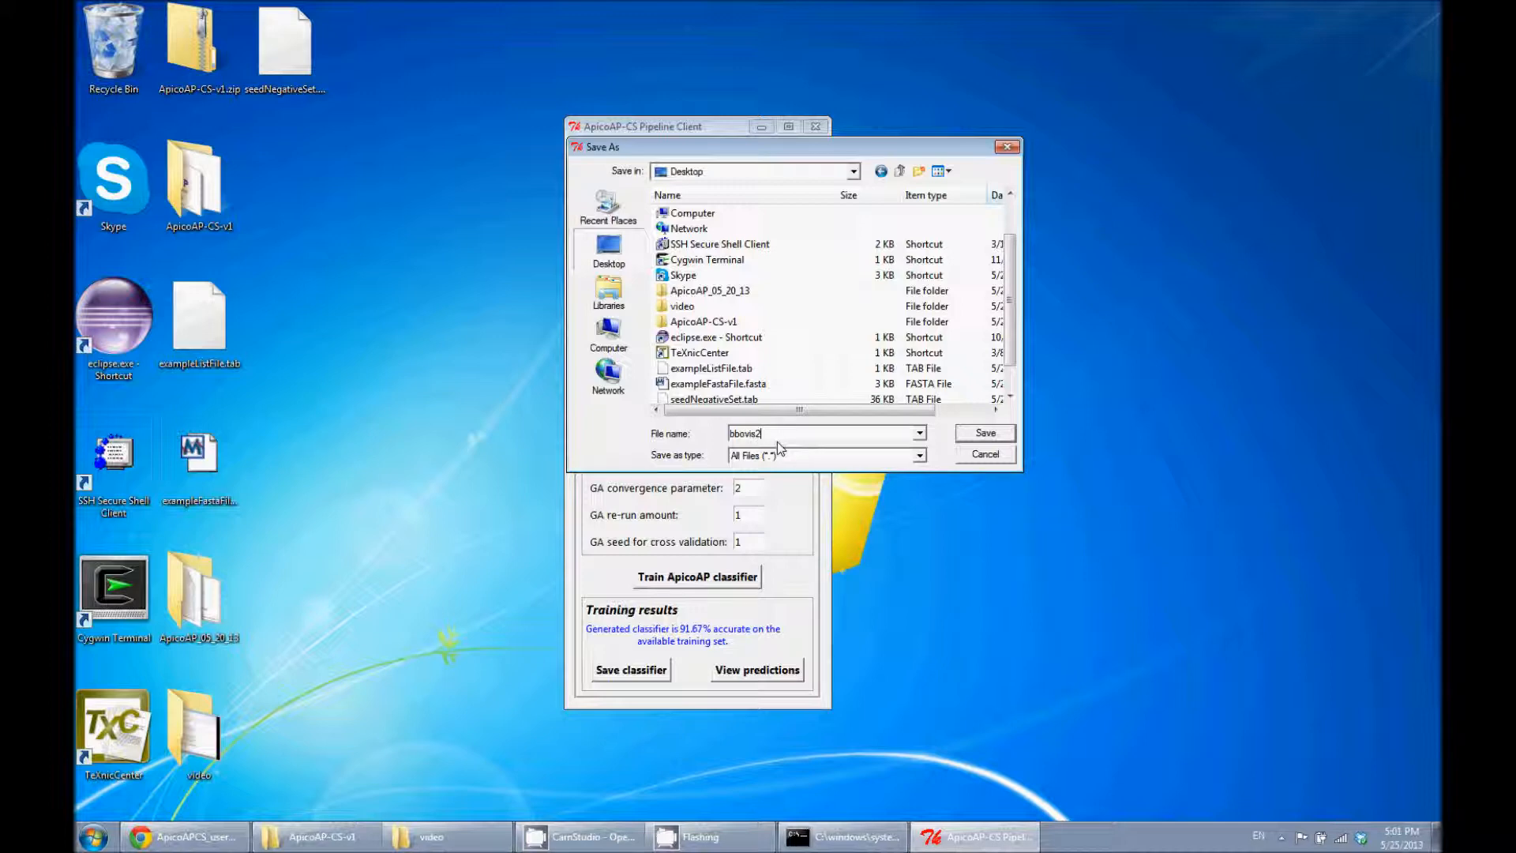
{"action": "type", "text": "les"}
{"action": "left_click", "coordinate": [985, 432]}
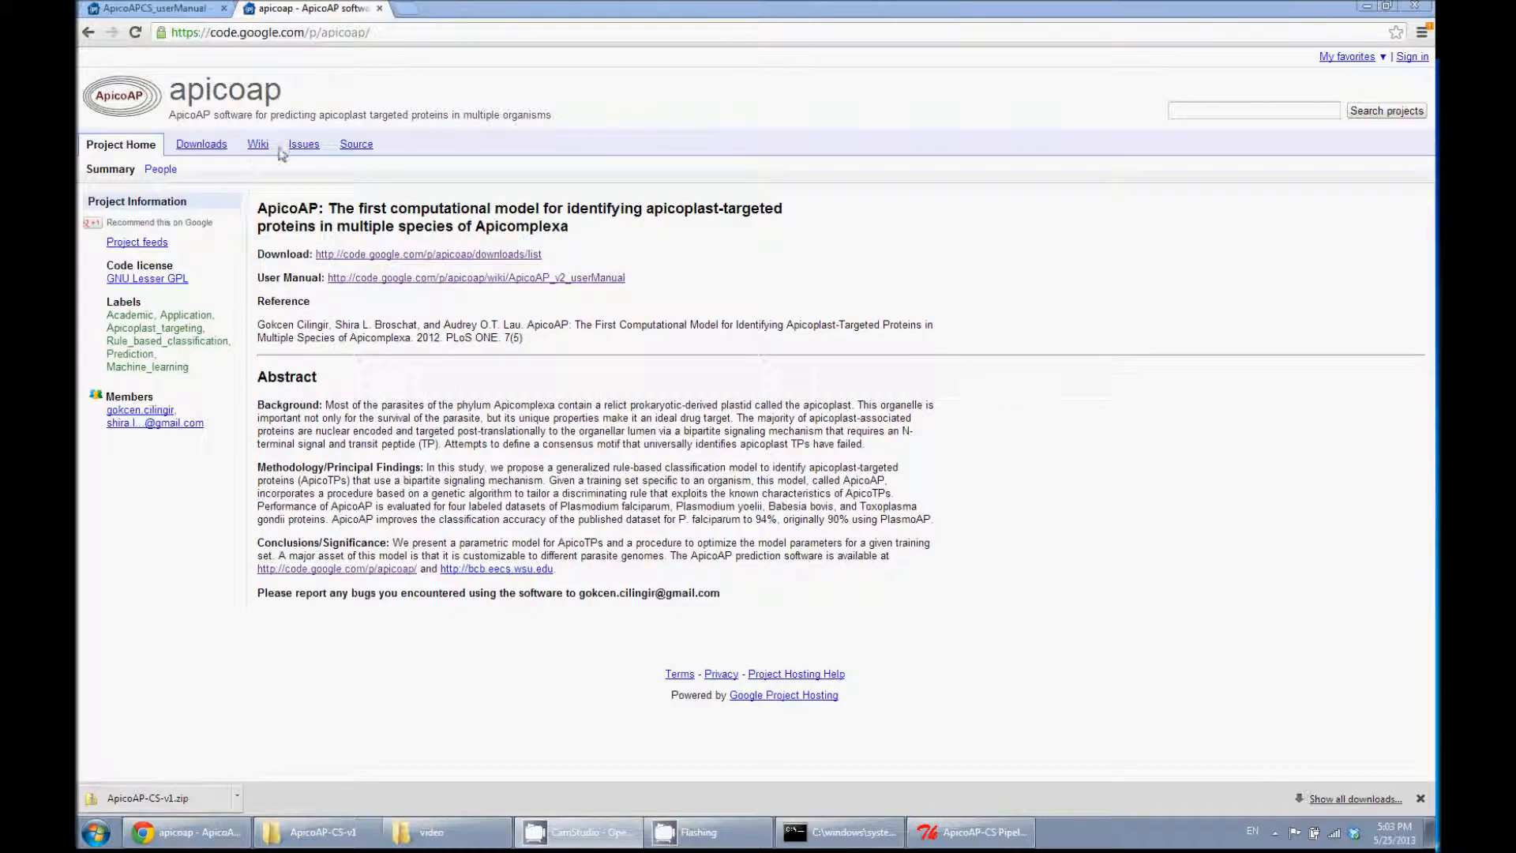
Open the project's downloads and view the details of the latest release, ApicoAP_05_20_13.zip
{"action": "left_click", "coordinate": [203, 145]}
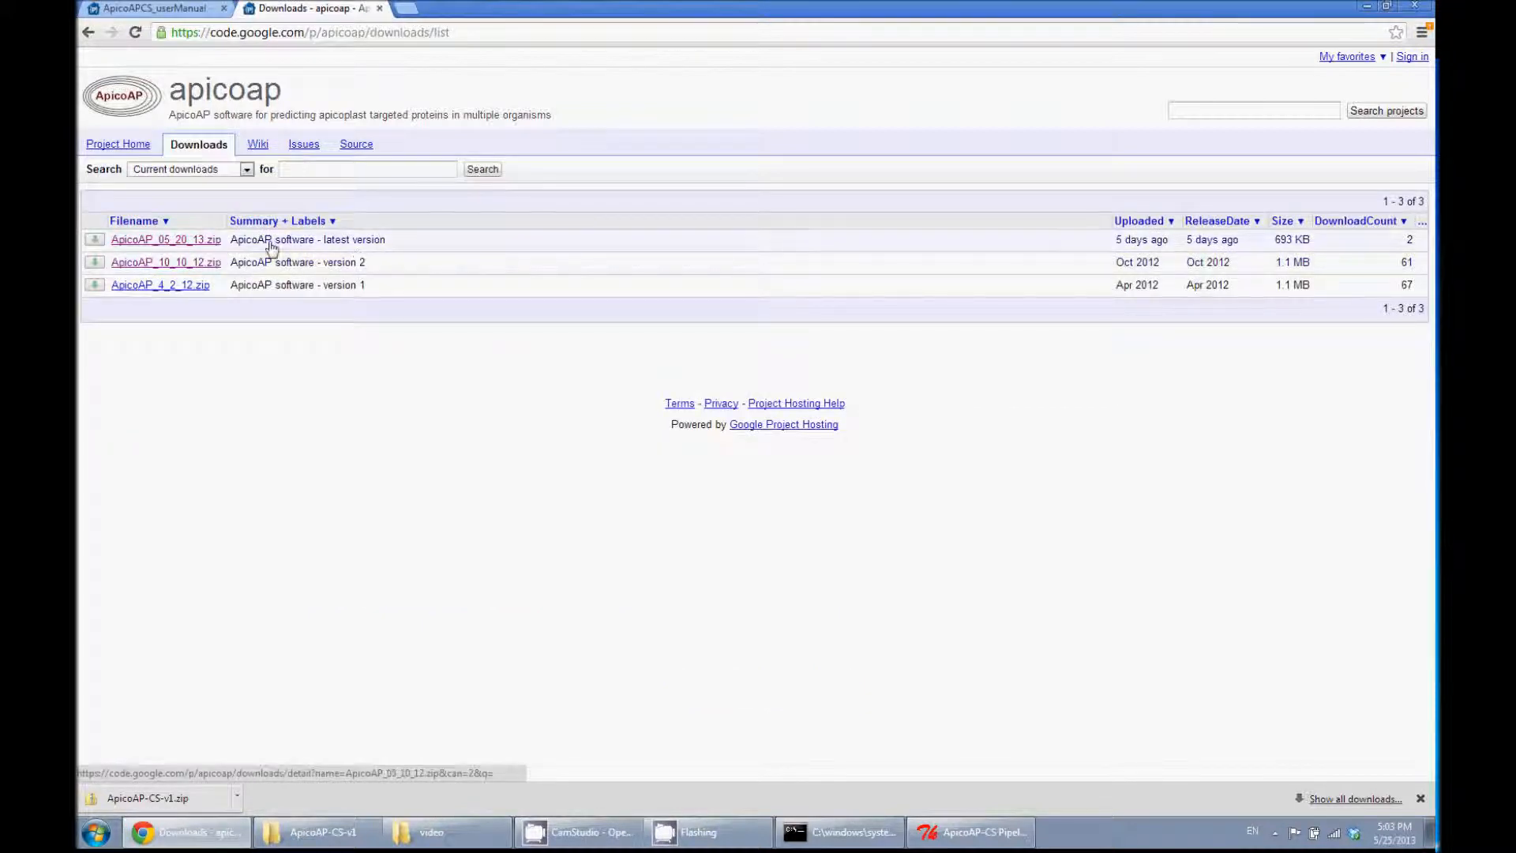
{"action": "left_click", "coordinate": [197, 241]}
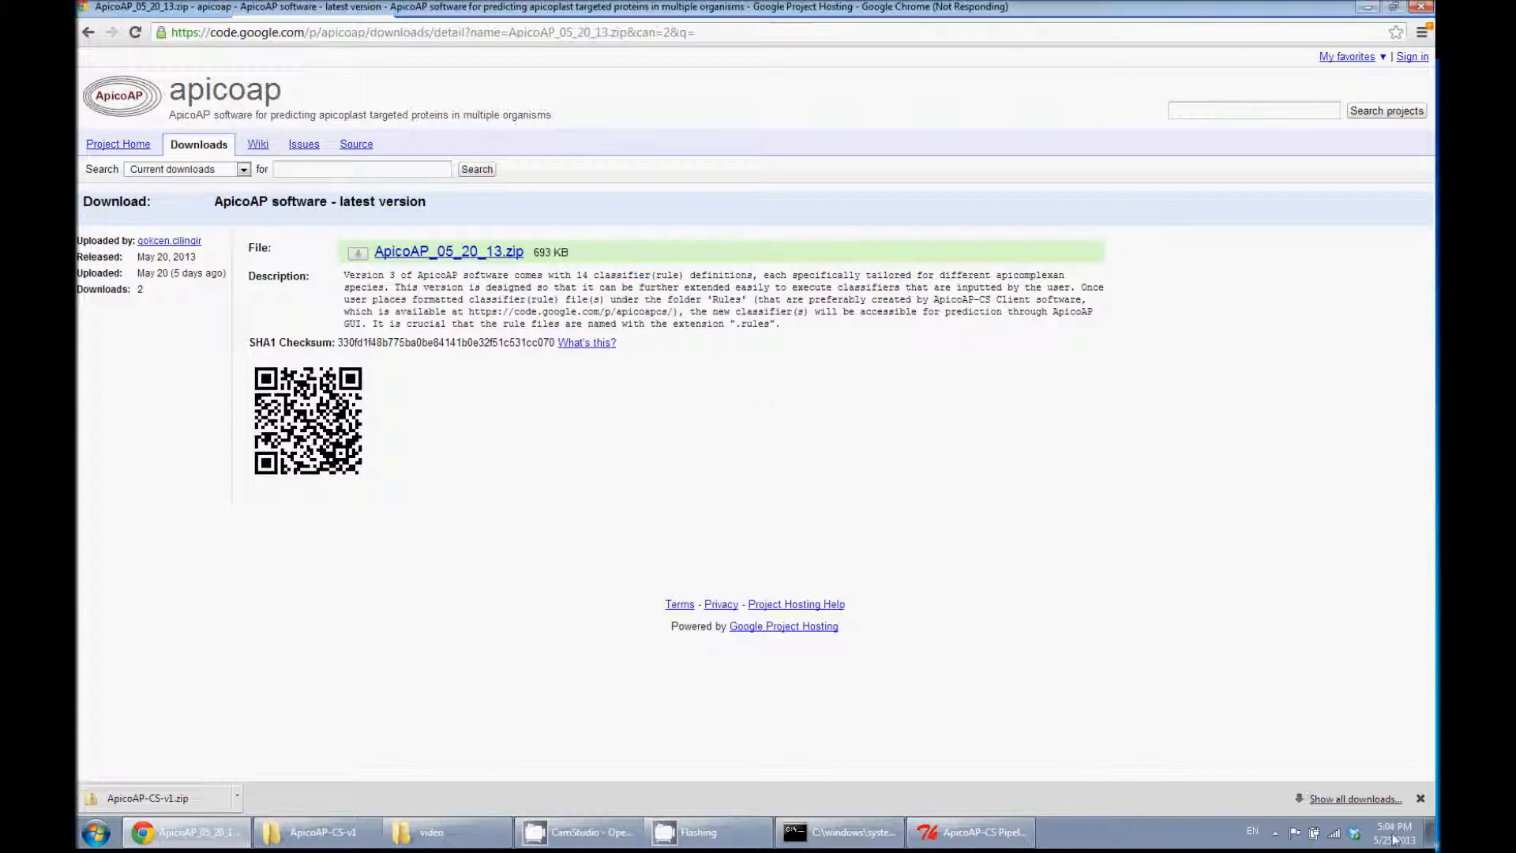
Move bbovis2.rules from the desktop into the Rules folder inside ApicoAP_05_20_13
{"action": "left_click", "coordinate": [1430, 833]}
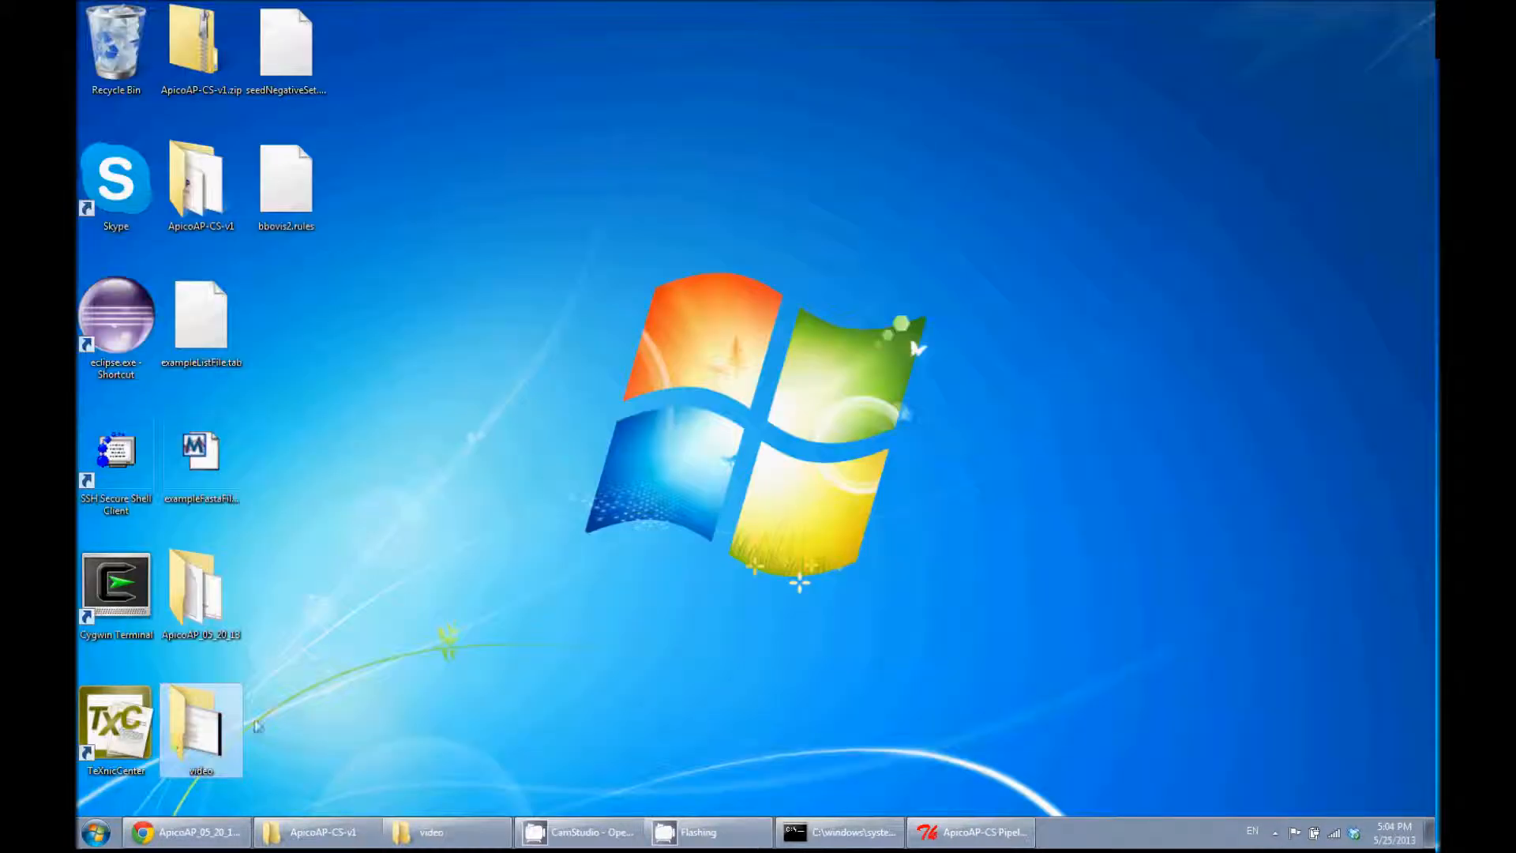
{"action": "double_click", "coordinate": [196, 623]}
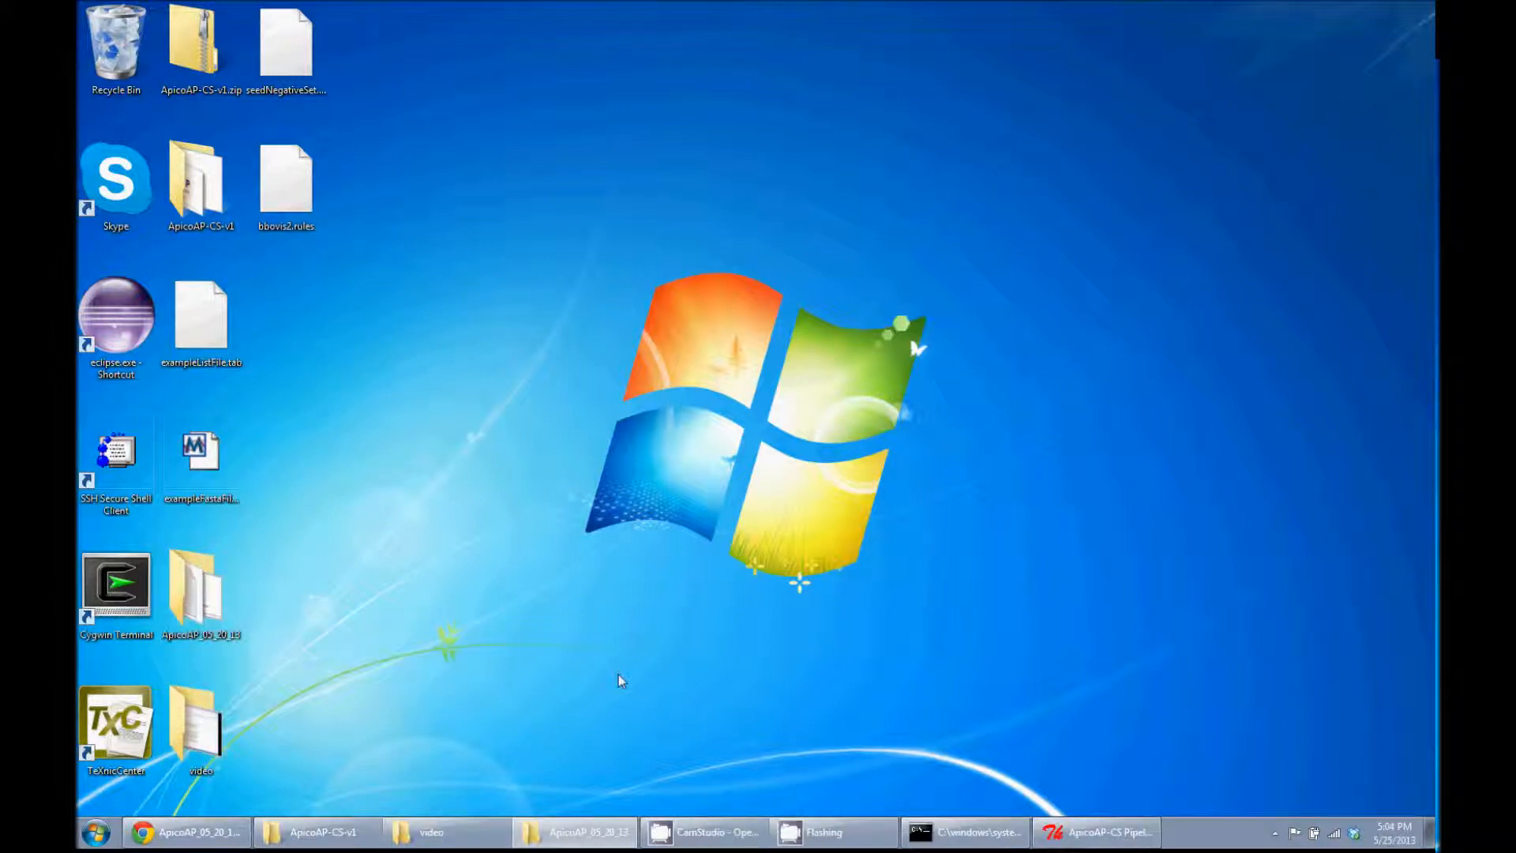
{"action": "left_click_drag", "start_coordinate": [1512, 48], "coordinate": [715, 117]}
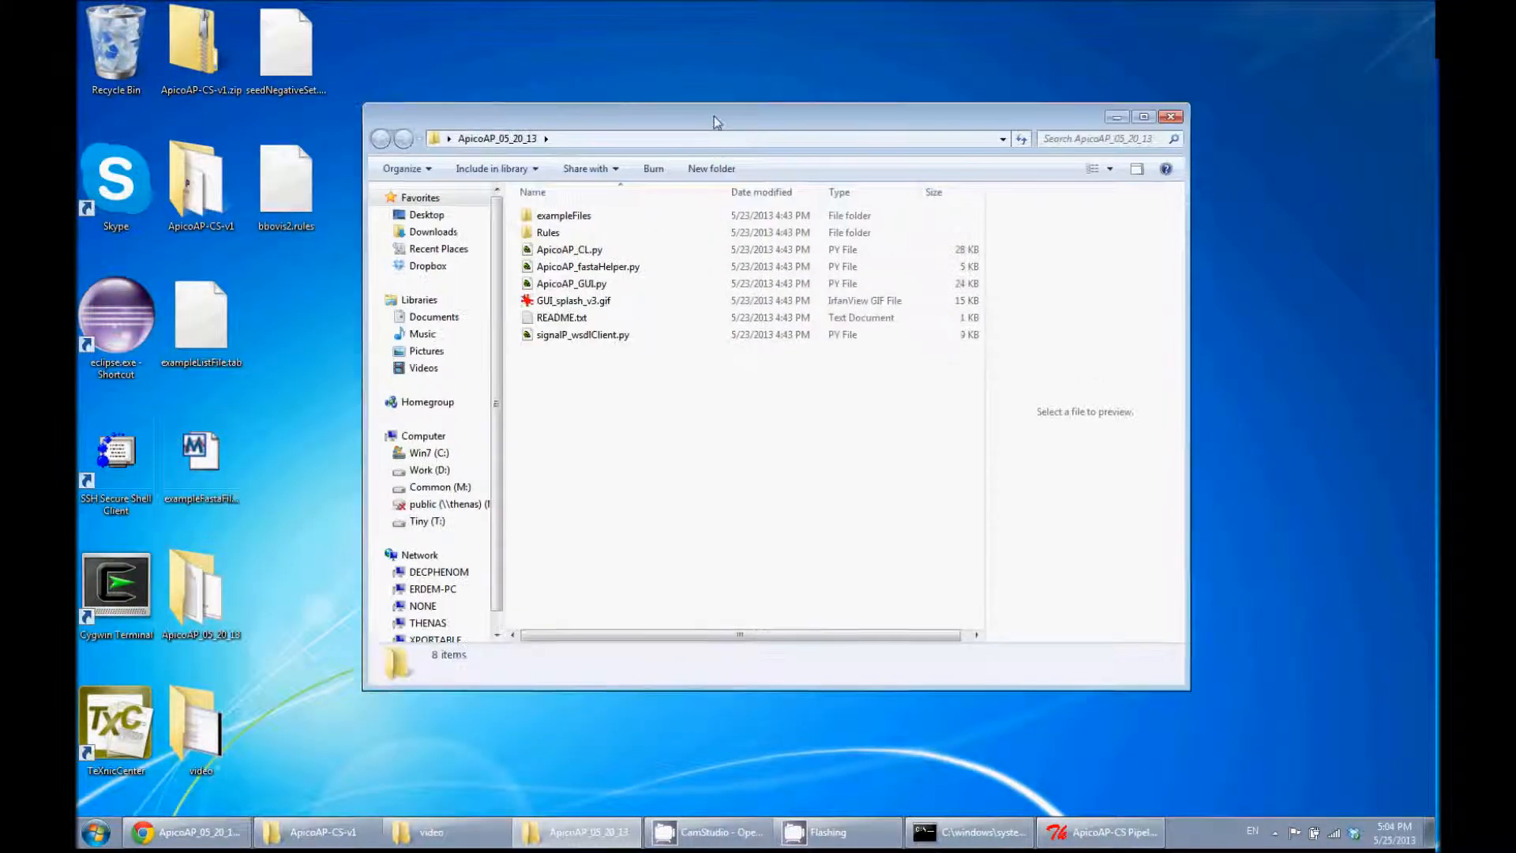
{"action": "double_click", "coordinate": [555, 237]}
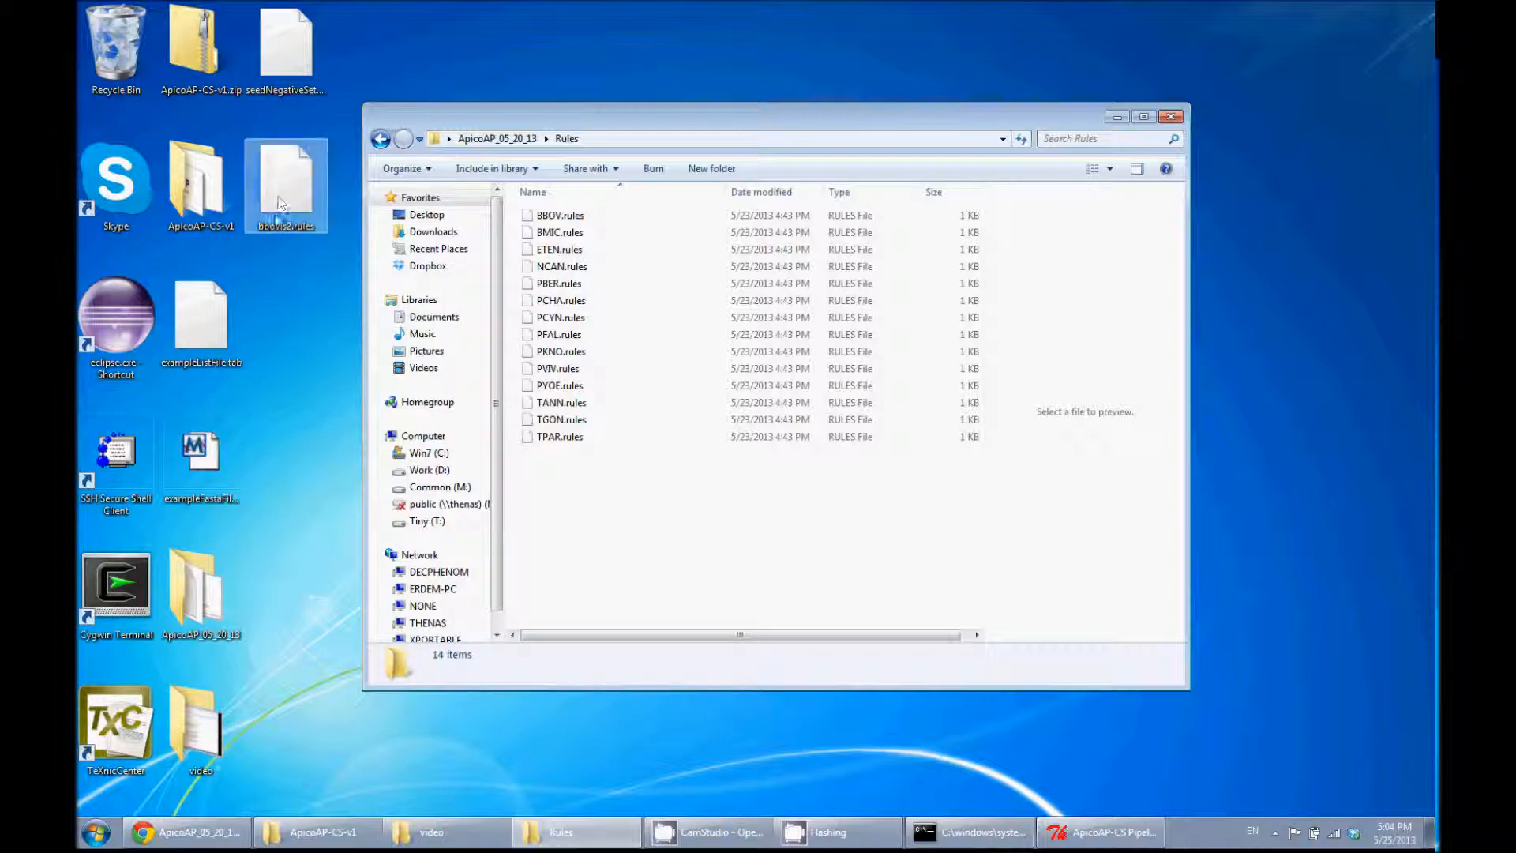
{"action": "left_click_drag", "start_coordinate": [279, 183], "coordinate": [582, 586]}
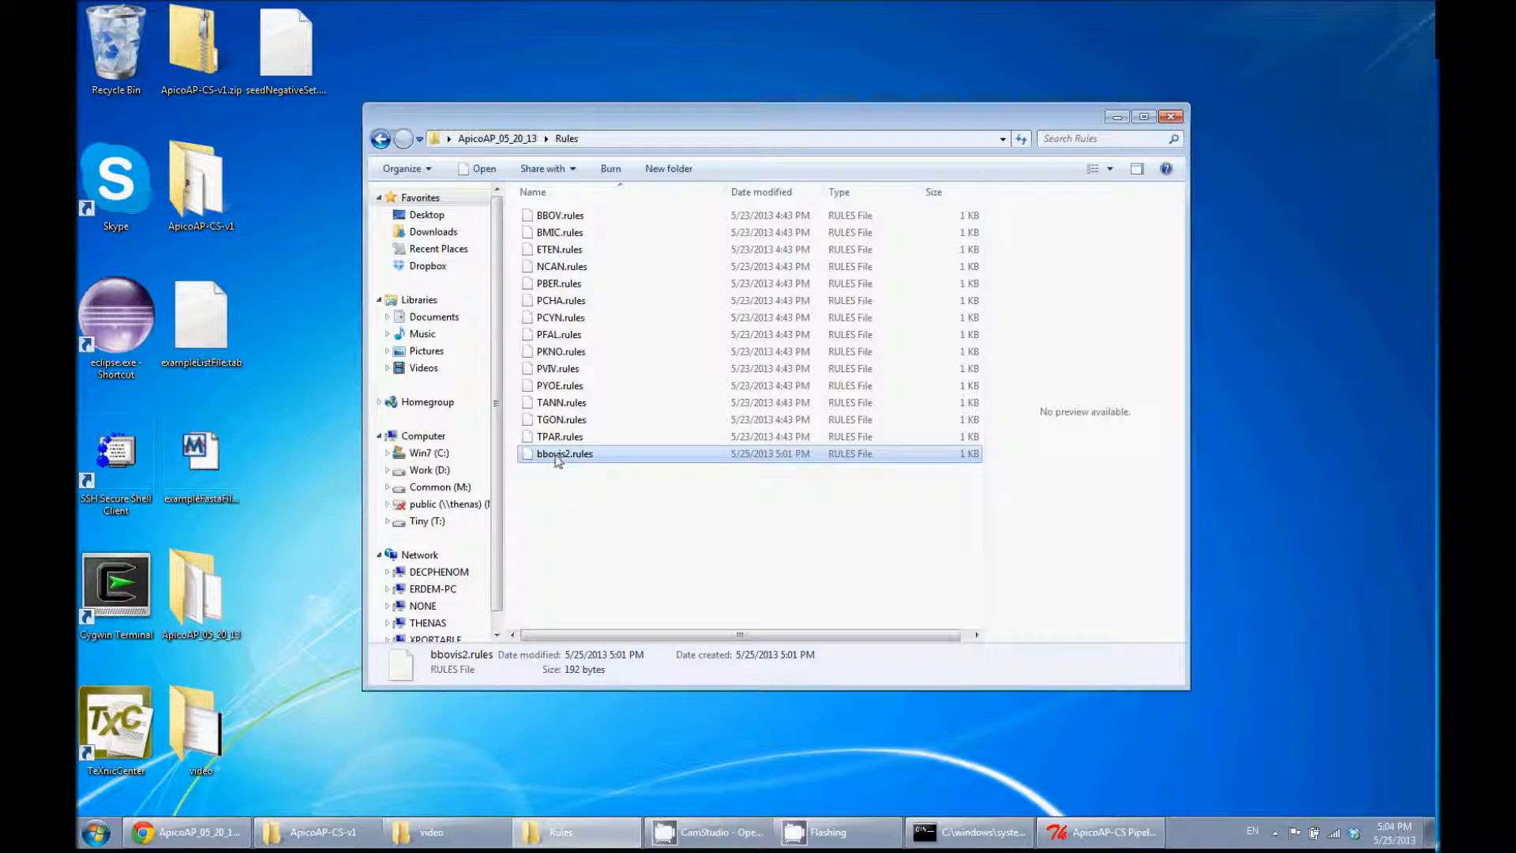
Open BBOV.rules in Notepad++, examine its species name, and return to the Rules folder
{"action": "left_click", "coordinate": [553, 218]}
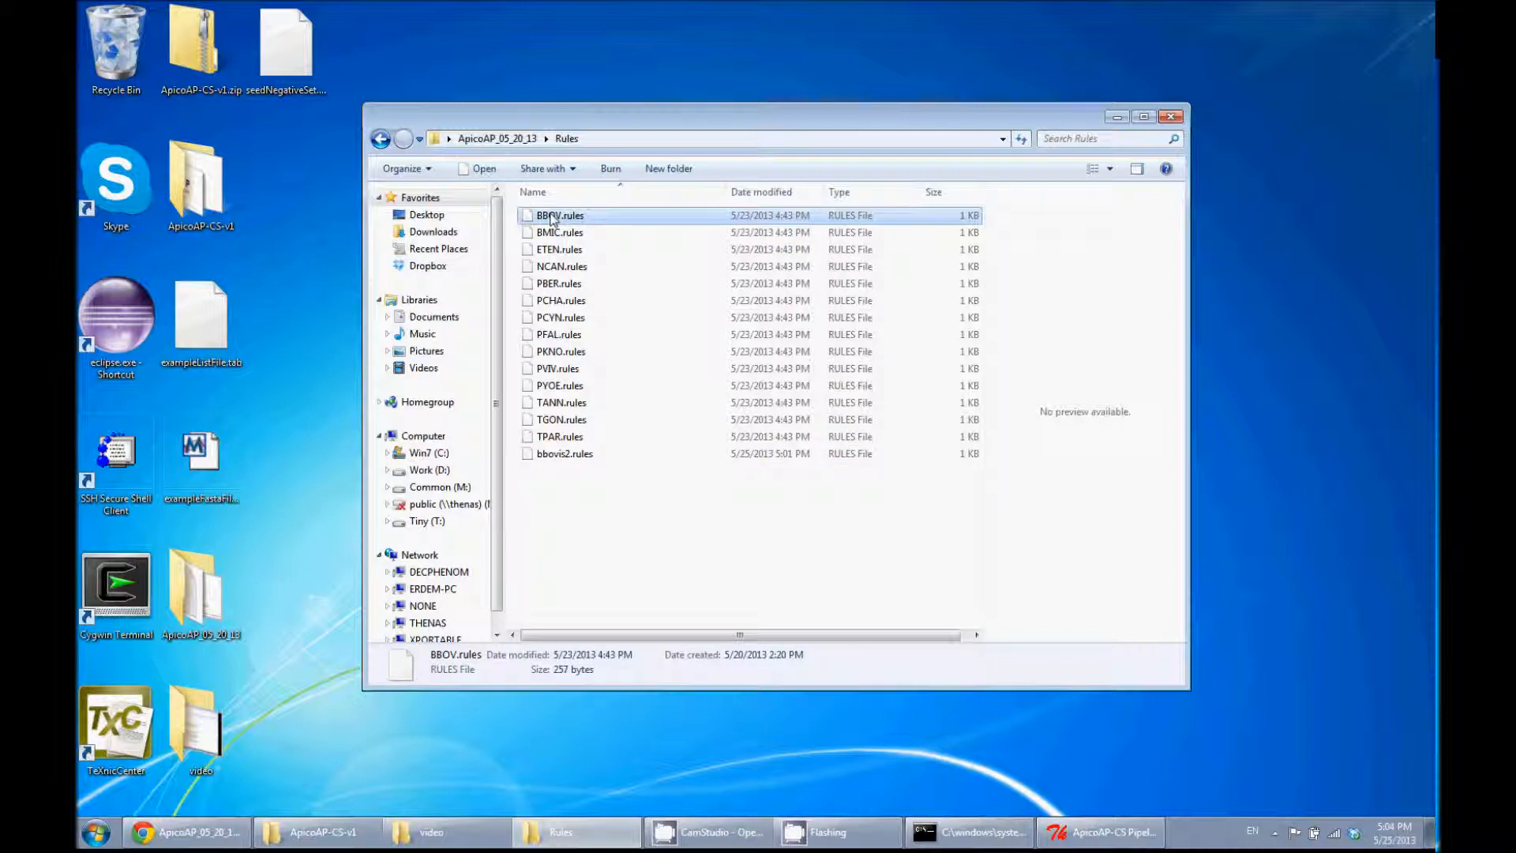
{"action": "right_click", "coordinate": [553, 218]}
{"action": "left_click", "coordinate": [613, 278]}
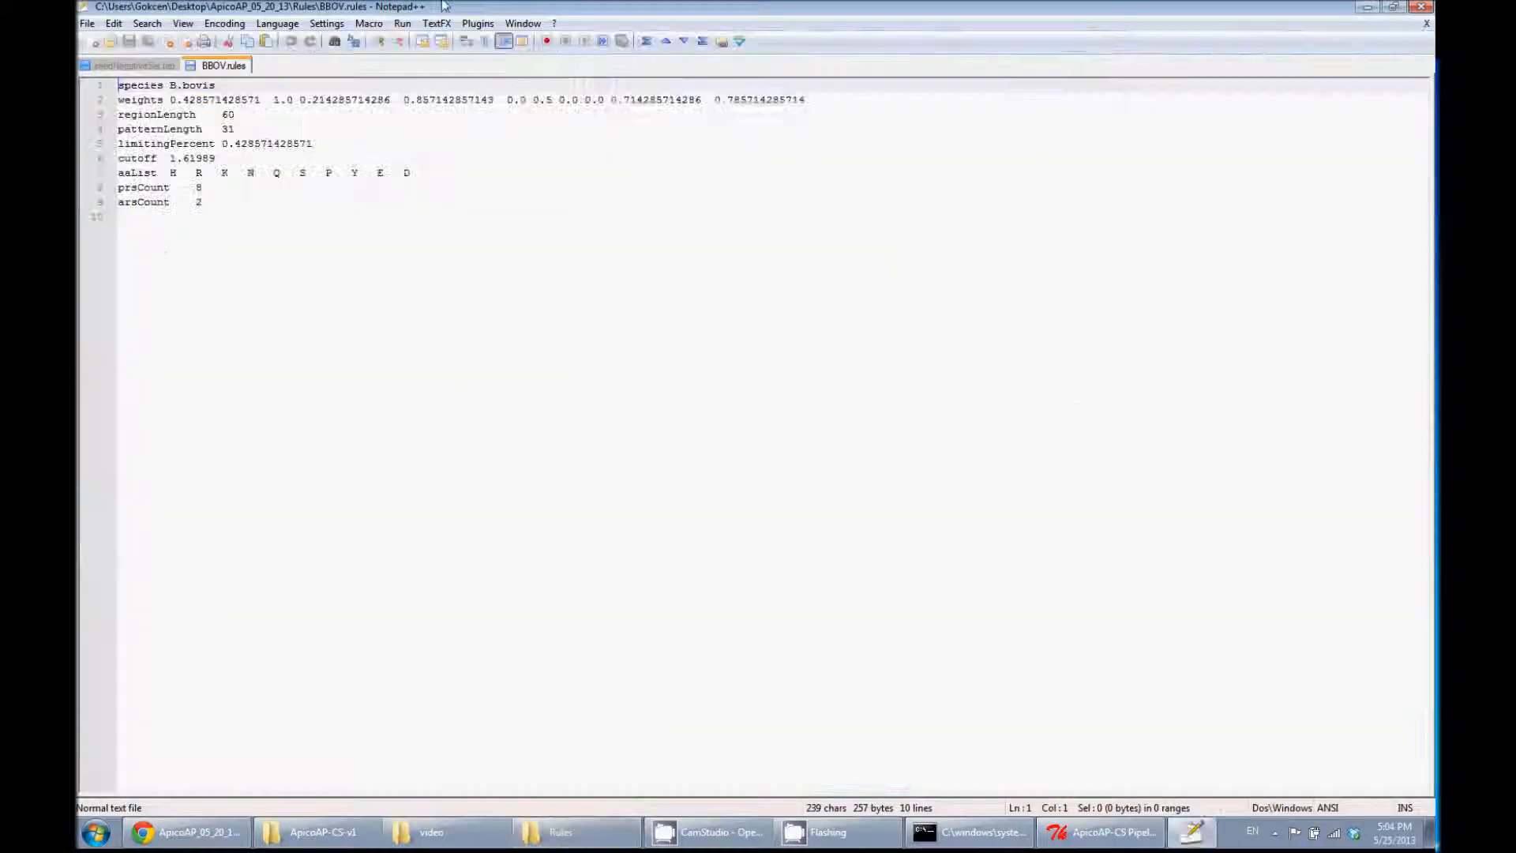
{"action": "left_click_drag", "start_coordinate": [169, 85], "coordinate": [222, 88]}
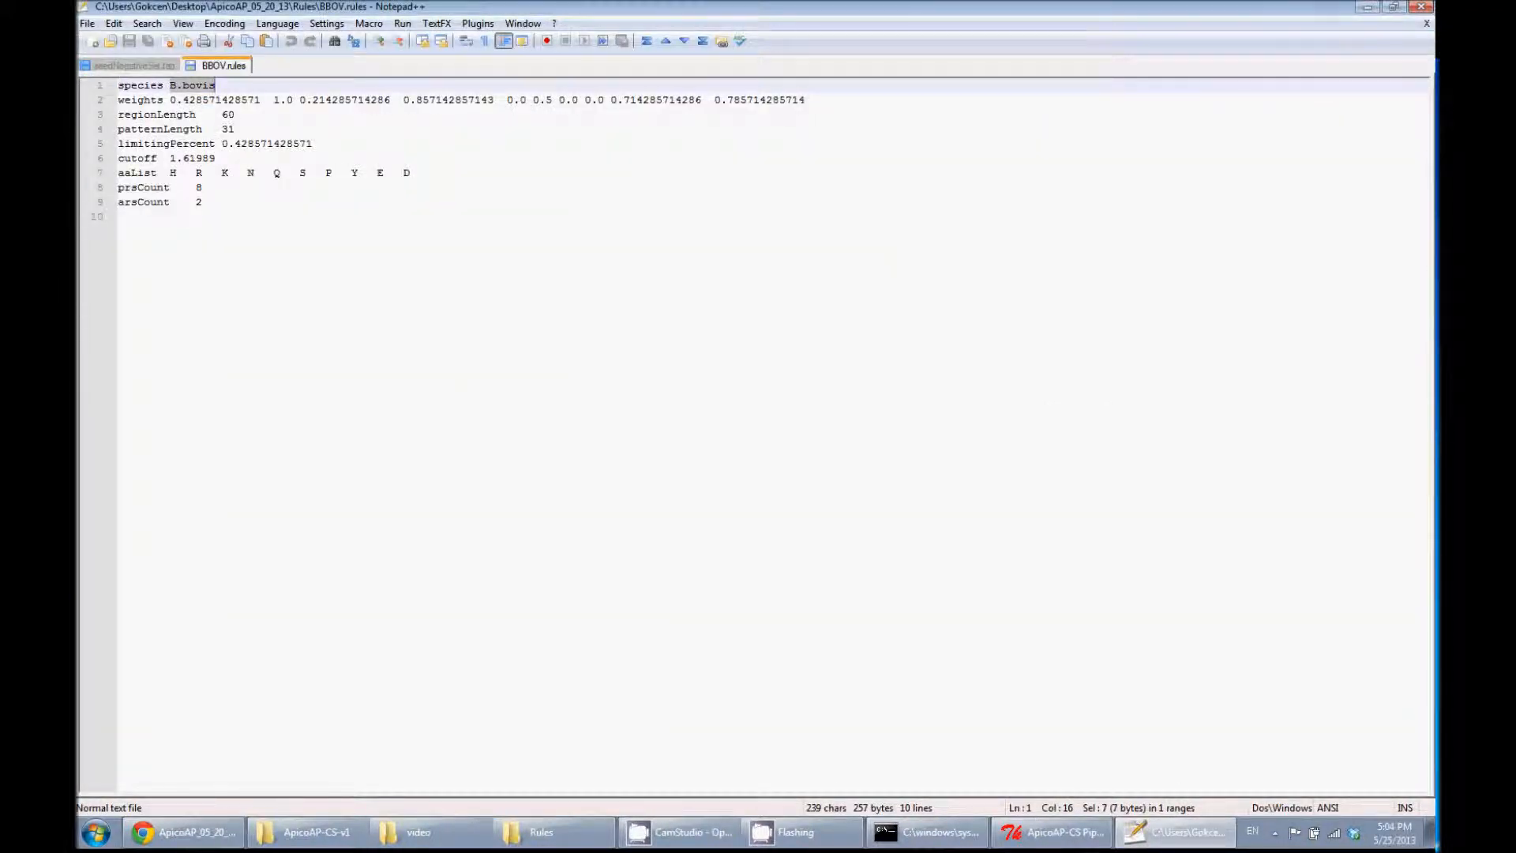
{"action": "left_click", "coordinate": [1163, 839]}
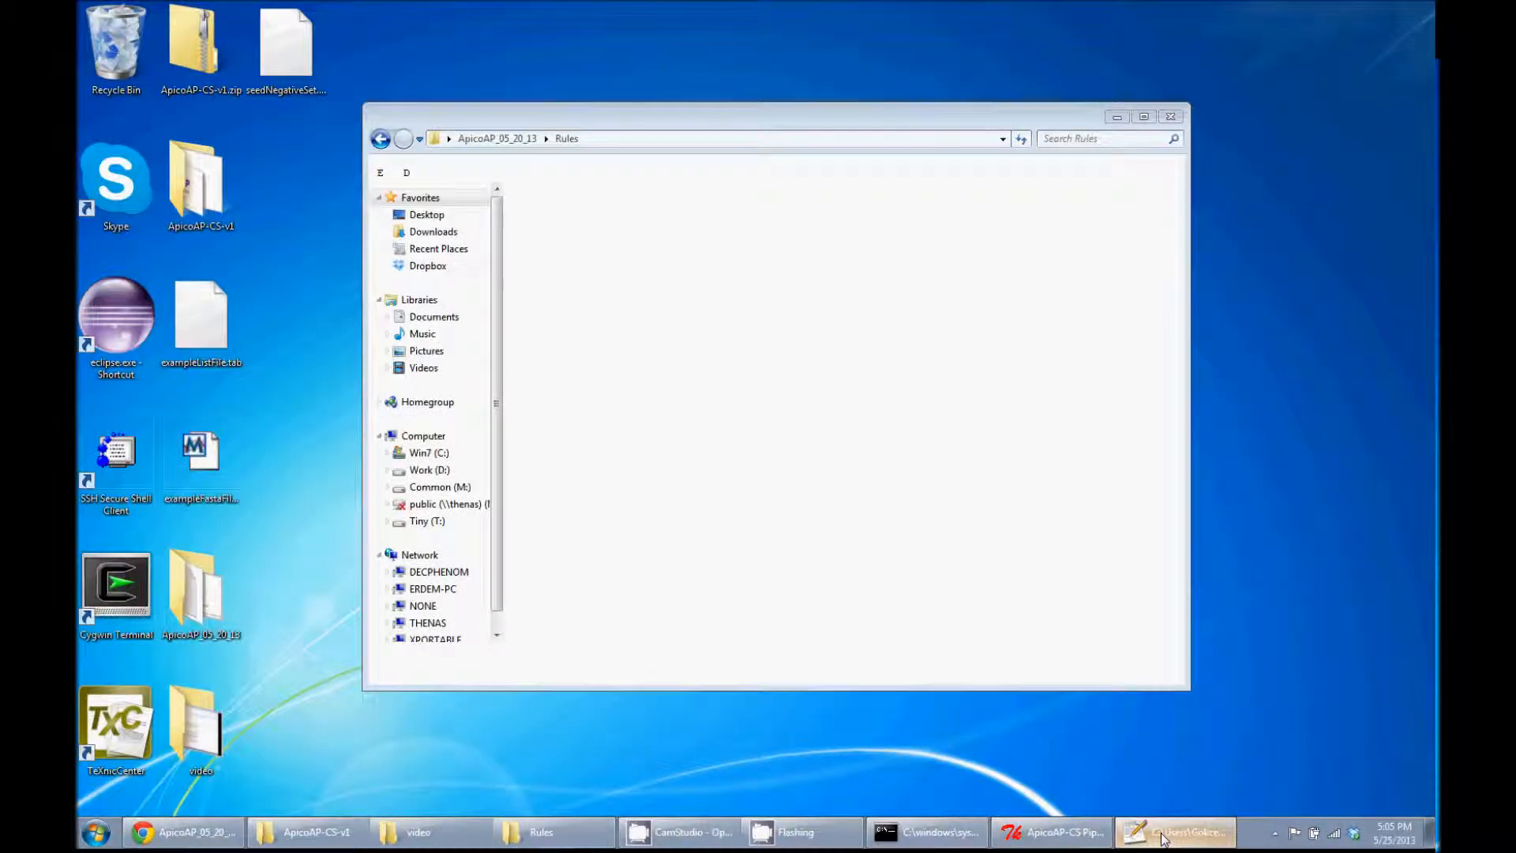
Open bbovis2.rules in Notepad++, change its species name to B.bovis2, save the file and return to the Rules folder
{"action": "right_click", "coordinate": [556, 458]}
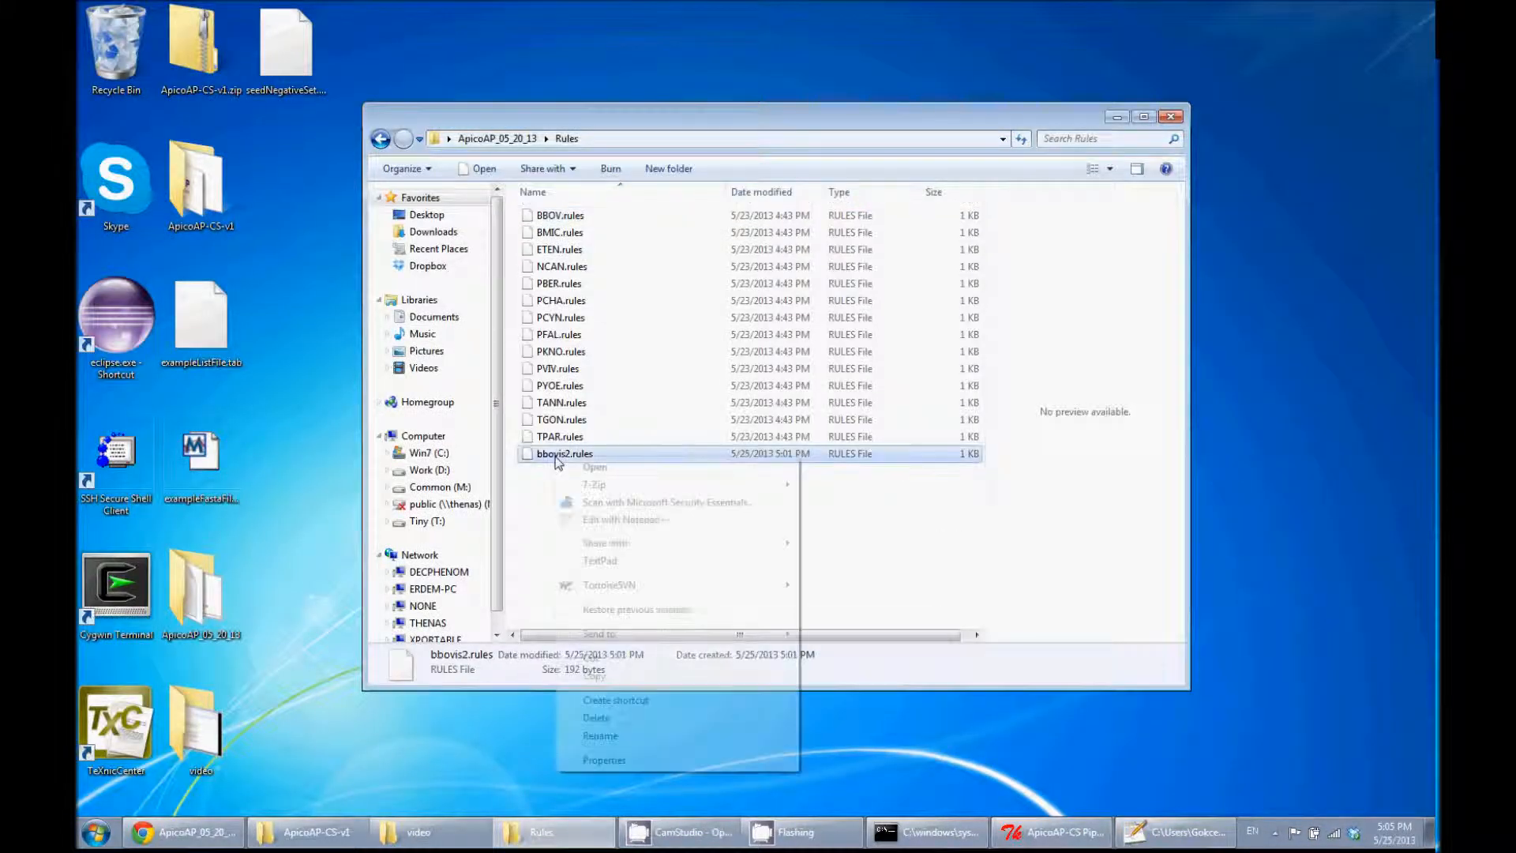
{"action": "mouse_move", "coordinate": [620, 544]}
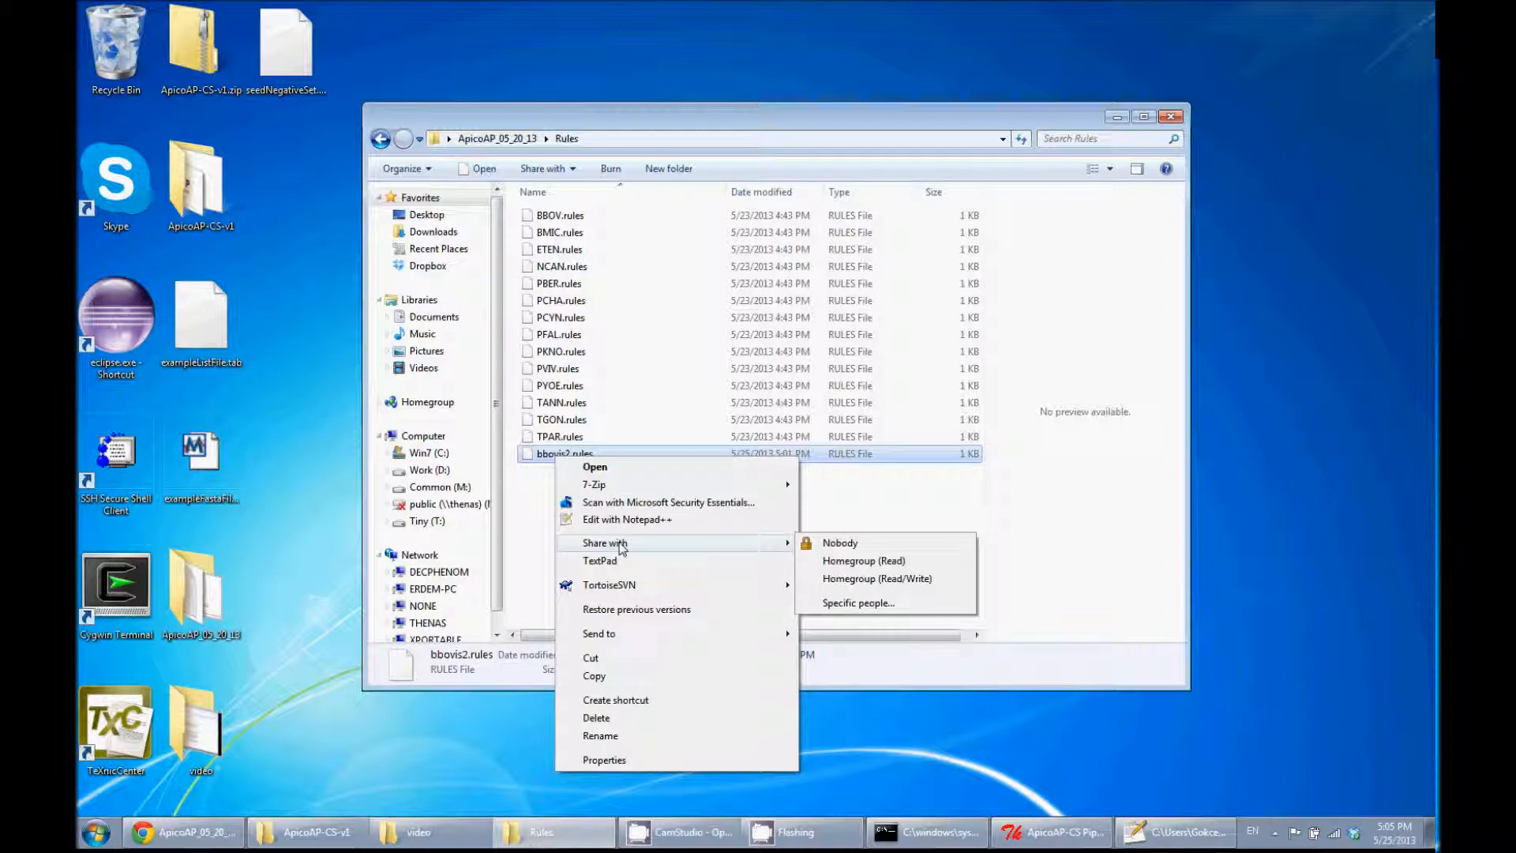
{"action": "left_click", "coordinate": [620, 521]}
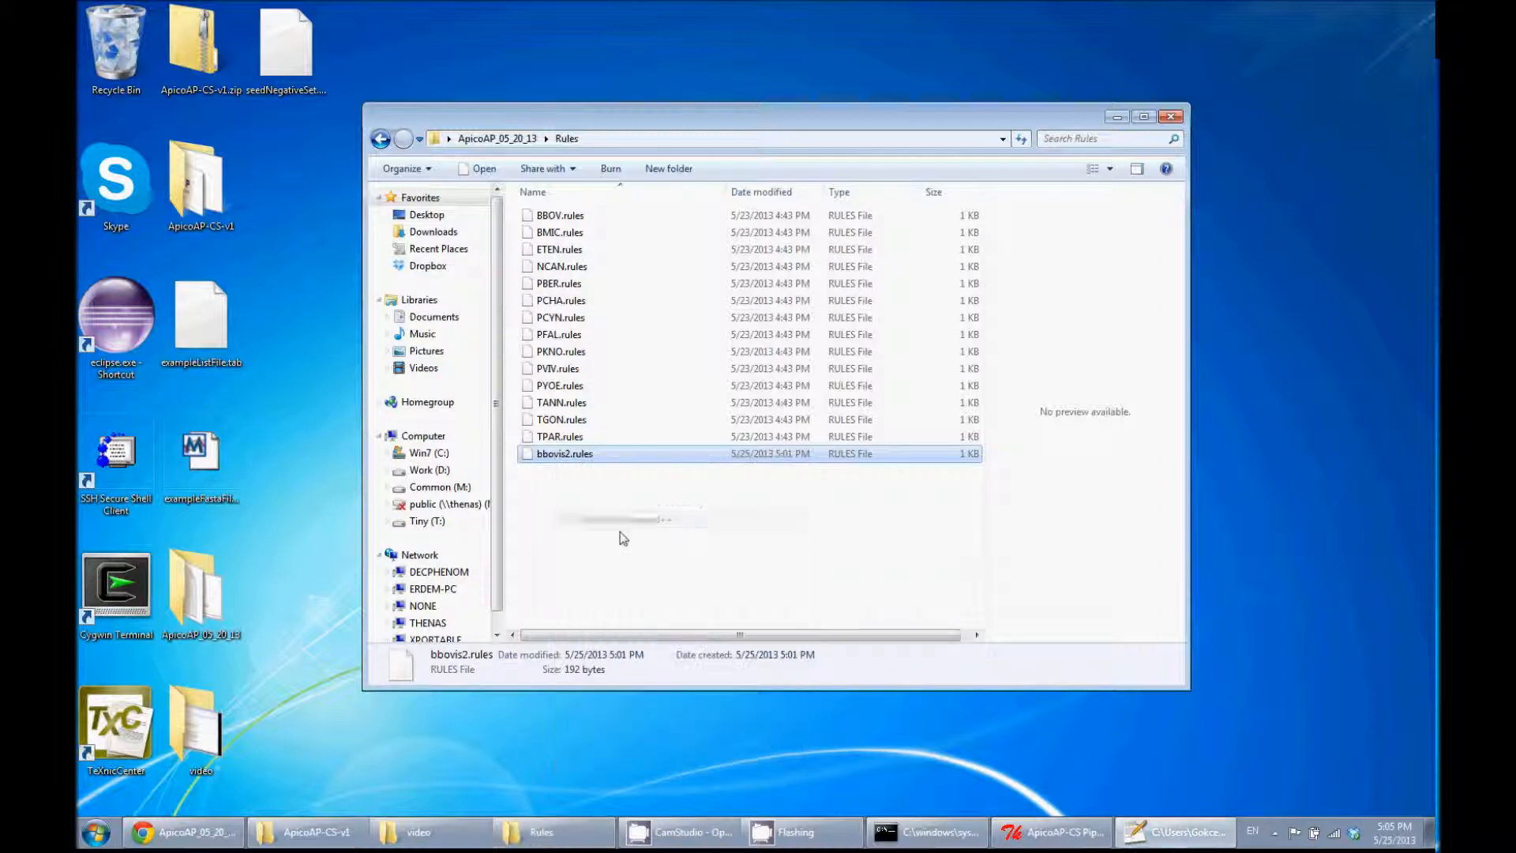
{"action": "left_click", "coordinate": [170, 85]}
{"action": "left_click_drag", "start_coordinate": [170, 86], "coordinate": [231, 87]}
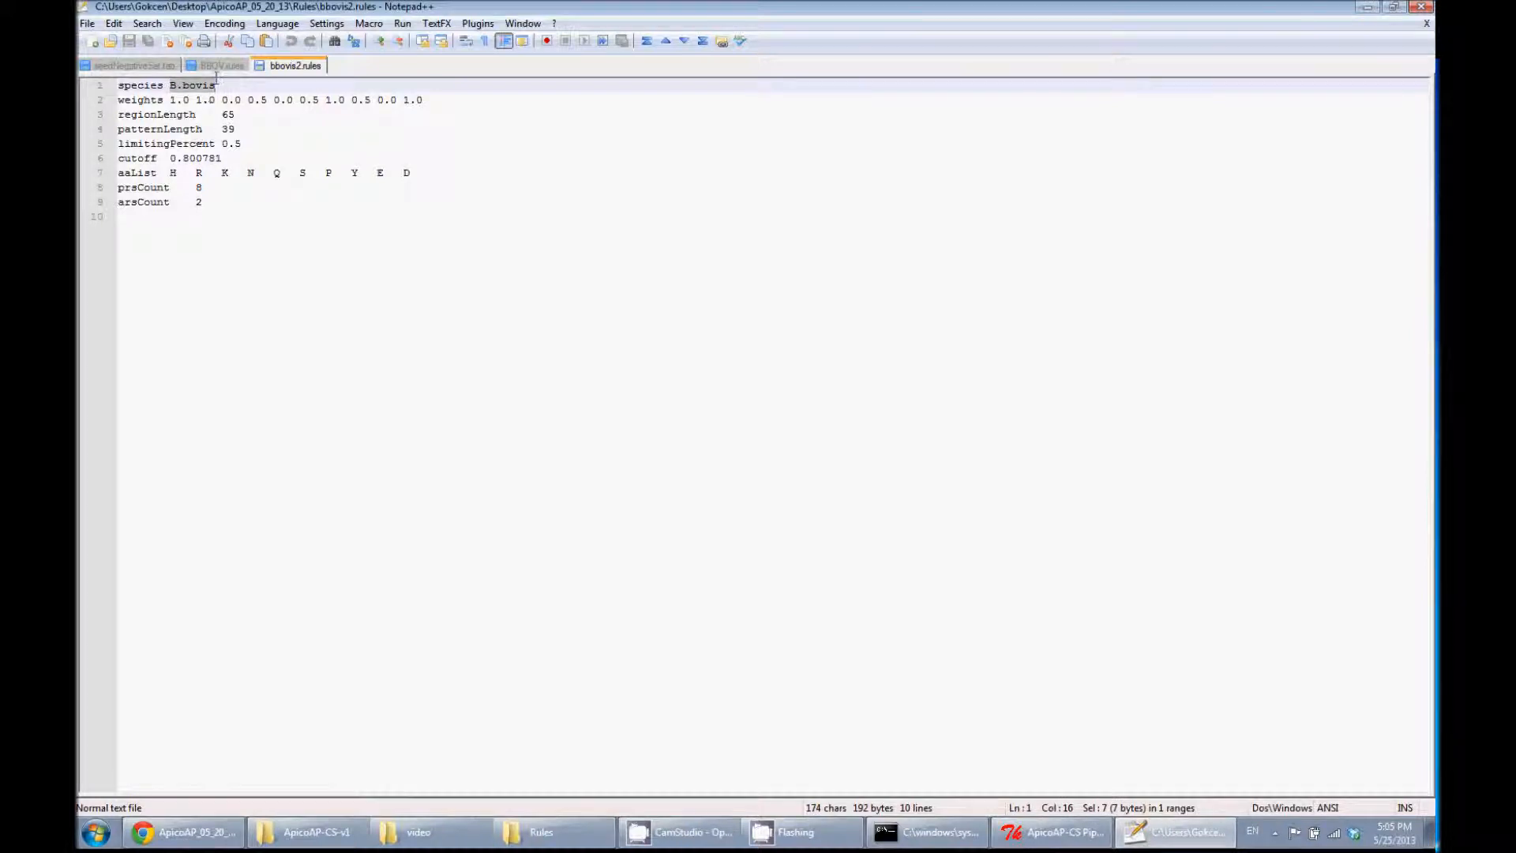
{"action": "left_click", "coordinate": [220, 87]}
{"action": "left_click", "coordinate": [218, 68]}
{"action": "left_click", "coordinate": [294, 67]}
{"action": "type", "text": "2"}
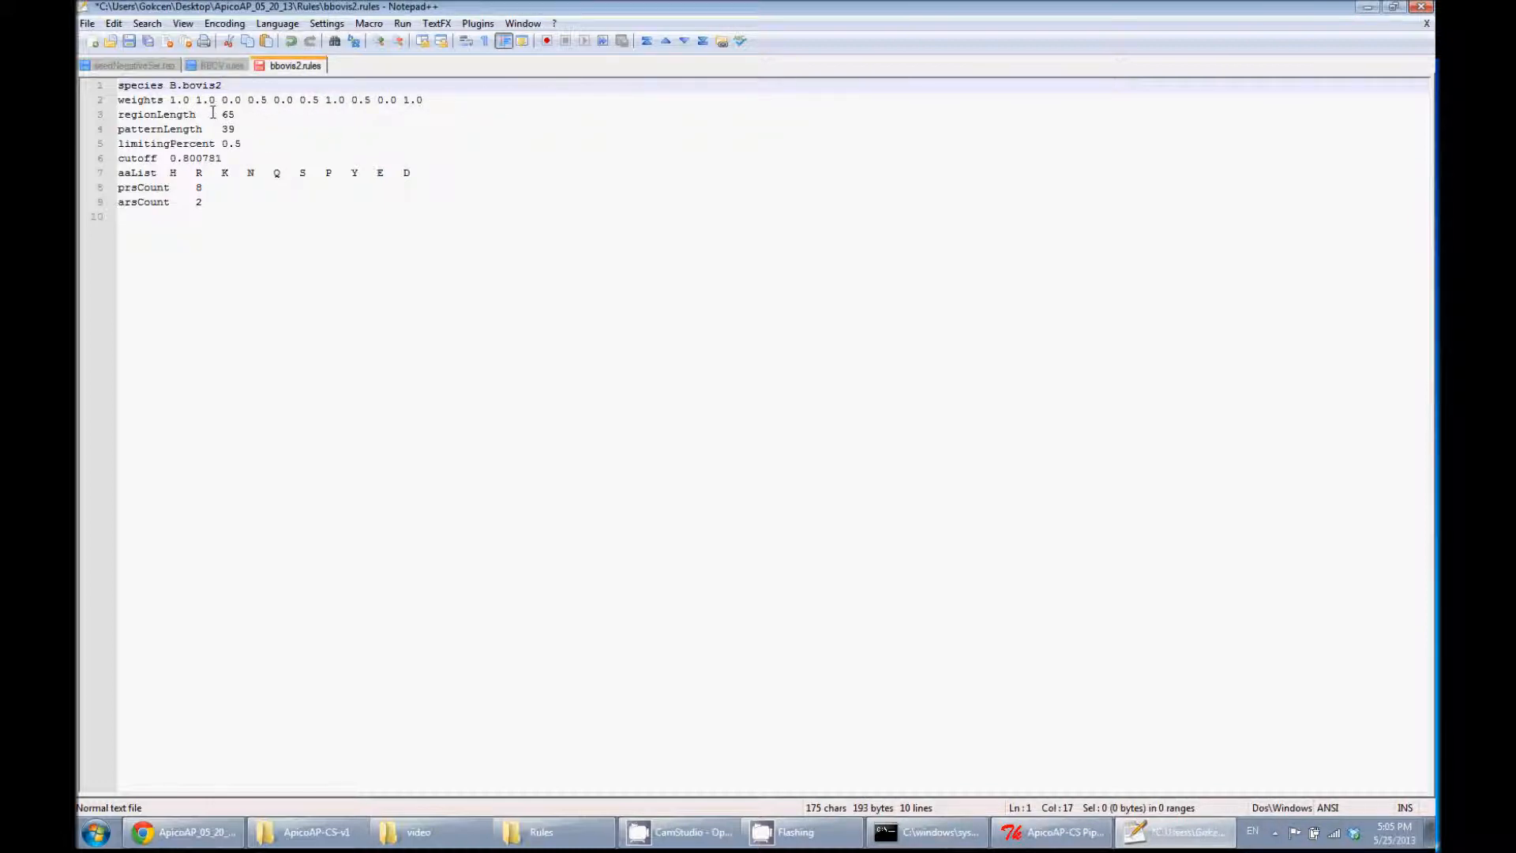
{"action": "left_click", "coordinate": [128, 41]}
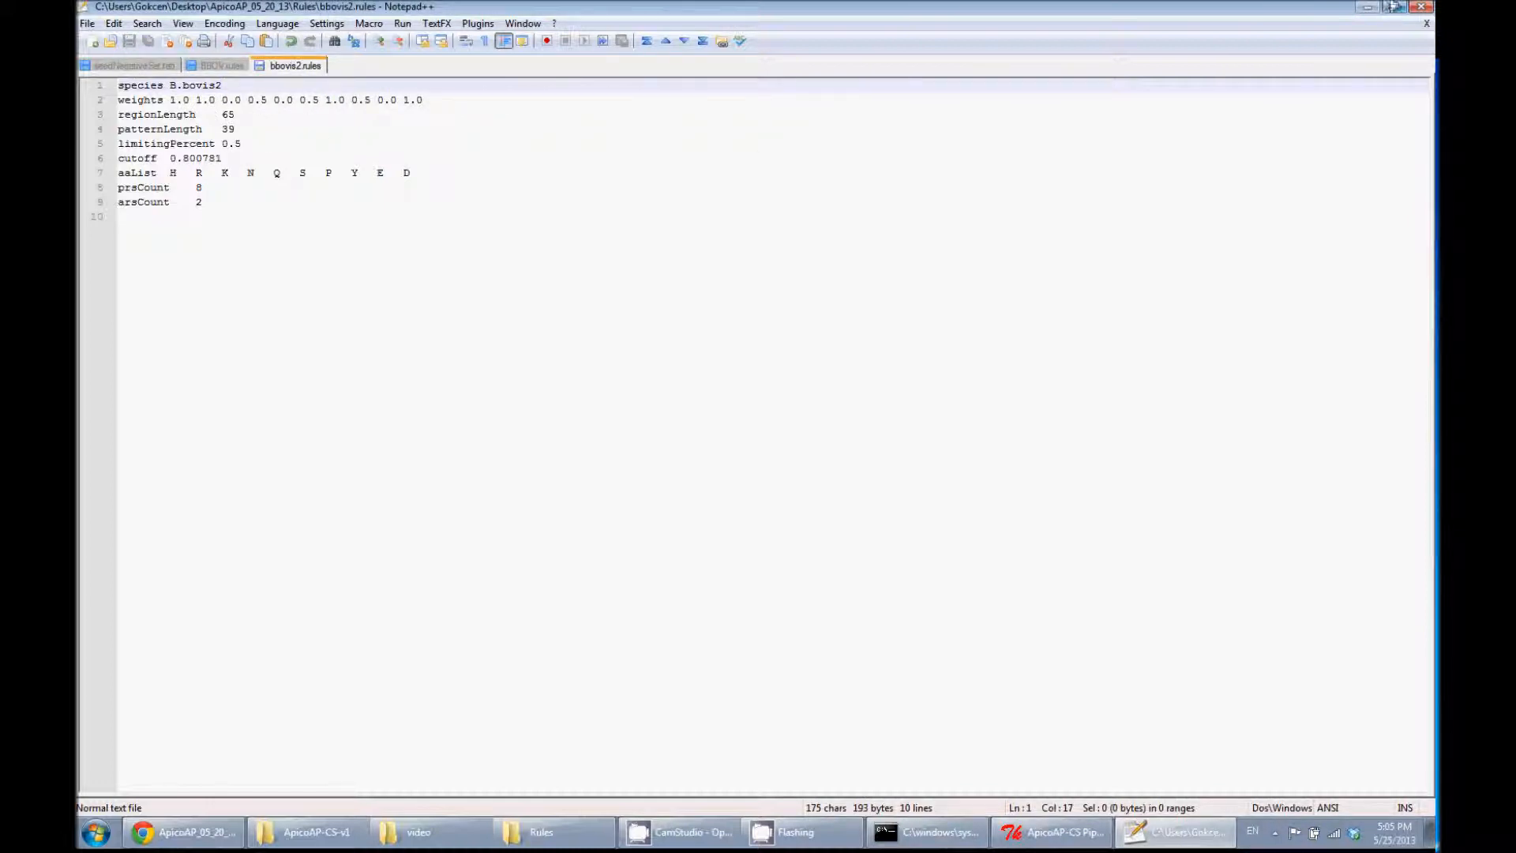
{"action": "left_click", "coordinate": [1367, 7]}
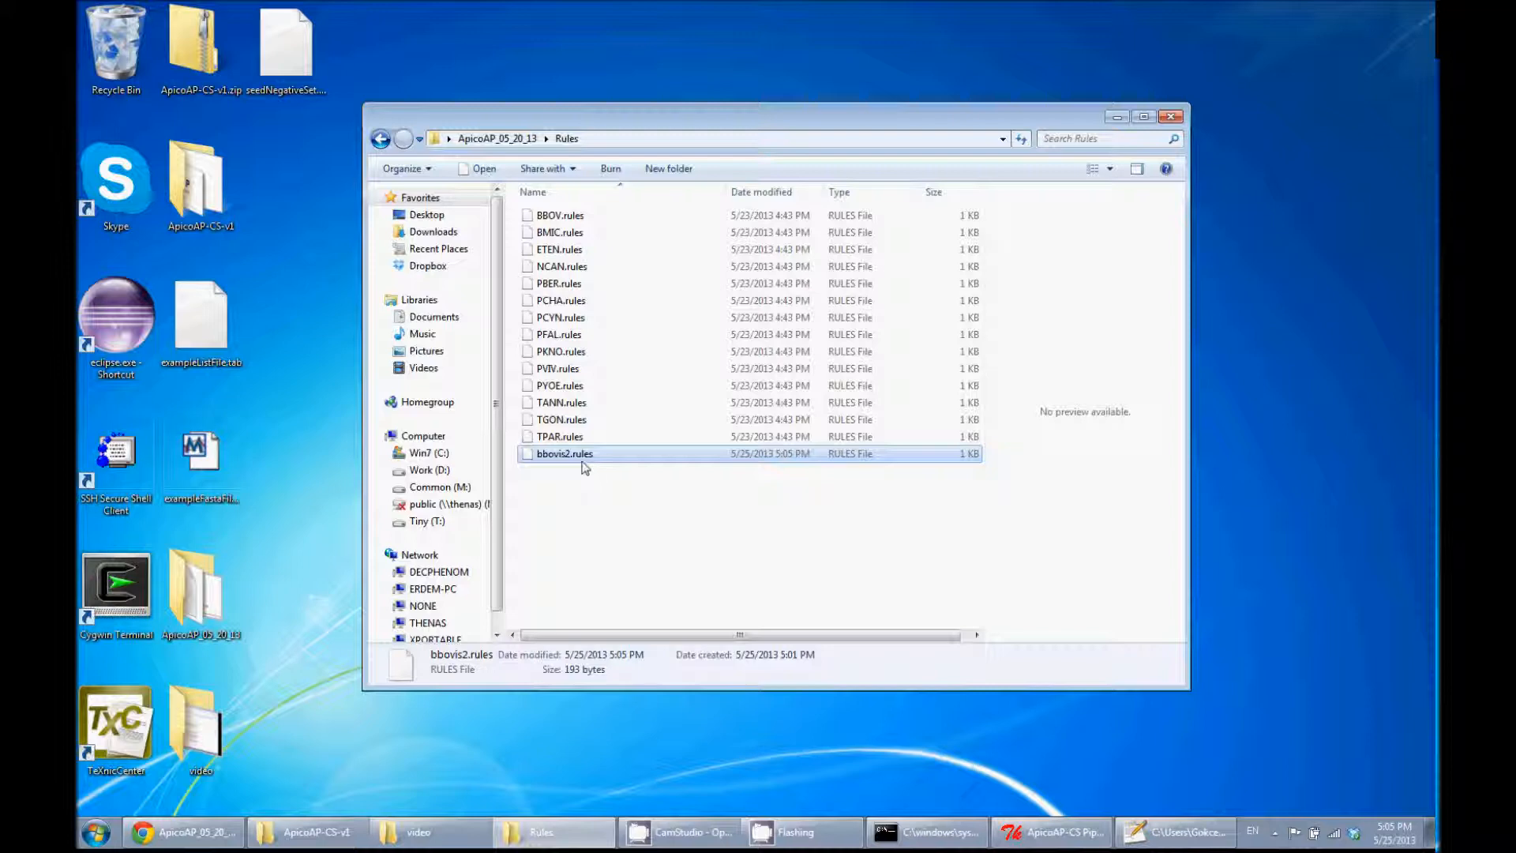
Open a command window in the ApicoAP_05_20_13 folder and run ApicoAP_GUI.py with Python
{"action": "left_click", "coordinate": [512, 140]}
{"action": "left_click", "coordinate": [604, 442]}
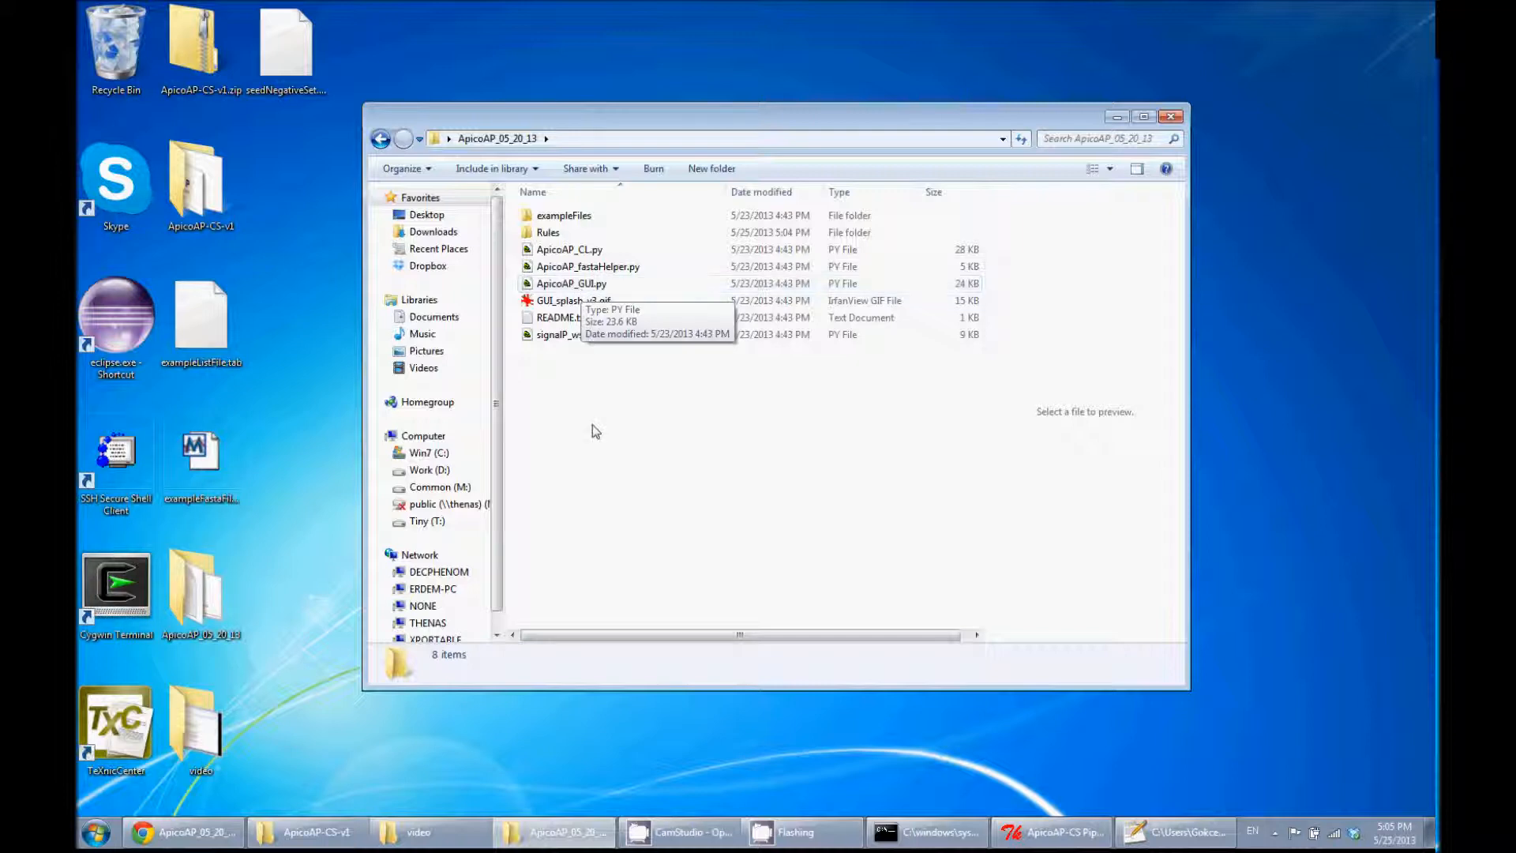
{"action": "right_click", "coordinate": [592, 378]}
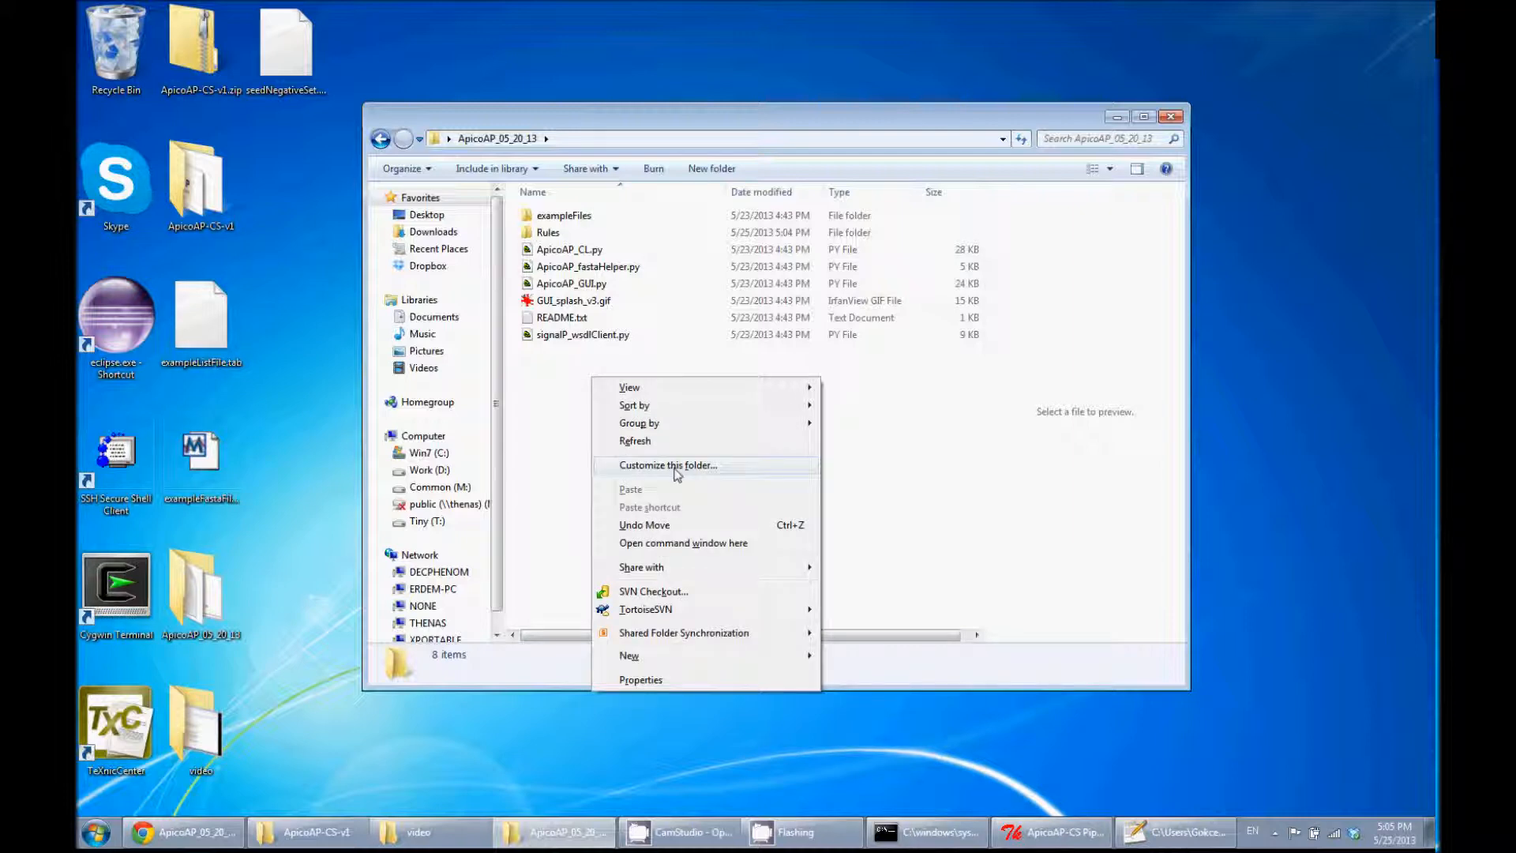
{"action": "left_click", "coordinate": [675, 550]}
{"action": "left_click_drag", "start_coordinate": [608, 170], "coordinate": [852, 420]}
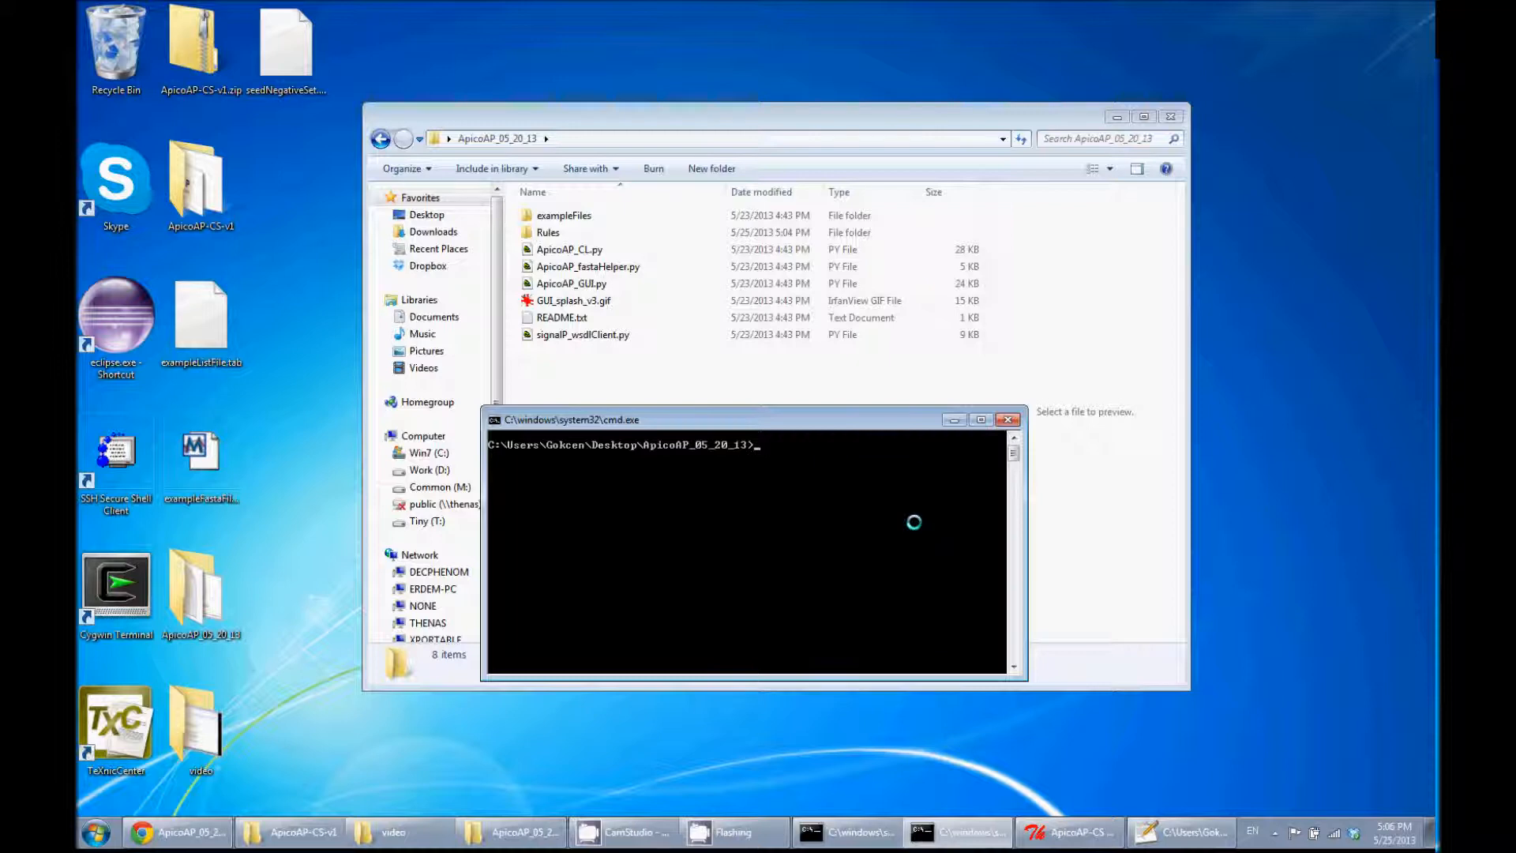
{"action": "type", "text": "python Ap"}
{"action": "key", "text": "Tab"}
{"action": "key", "text": "BackSpace"}
{"action": "key", "text": "BackSpace"}
{"action": "key", "text": "BackSpace"}
{"action": "type", "text": "GUI.py"}
{"action": "key", "text": "Return"}
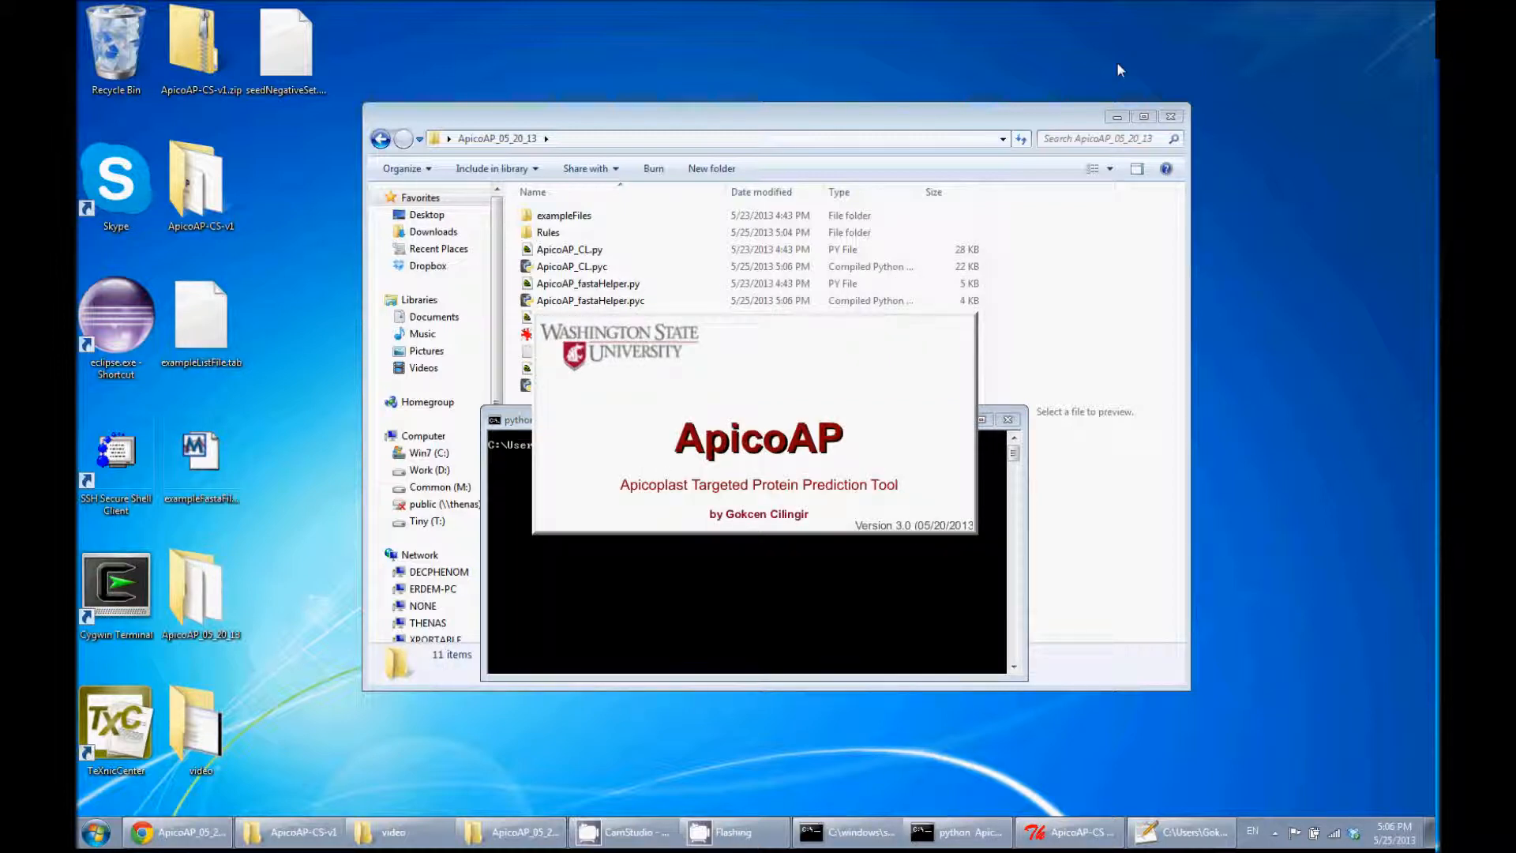
Minimize the folder and command windows and select B.bovis2 as the organism in the ApicoAP Classifier
{"action": "left_click", "coordinate": [1116, 116]}
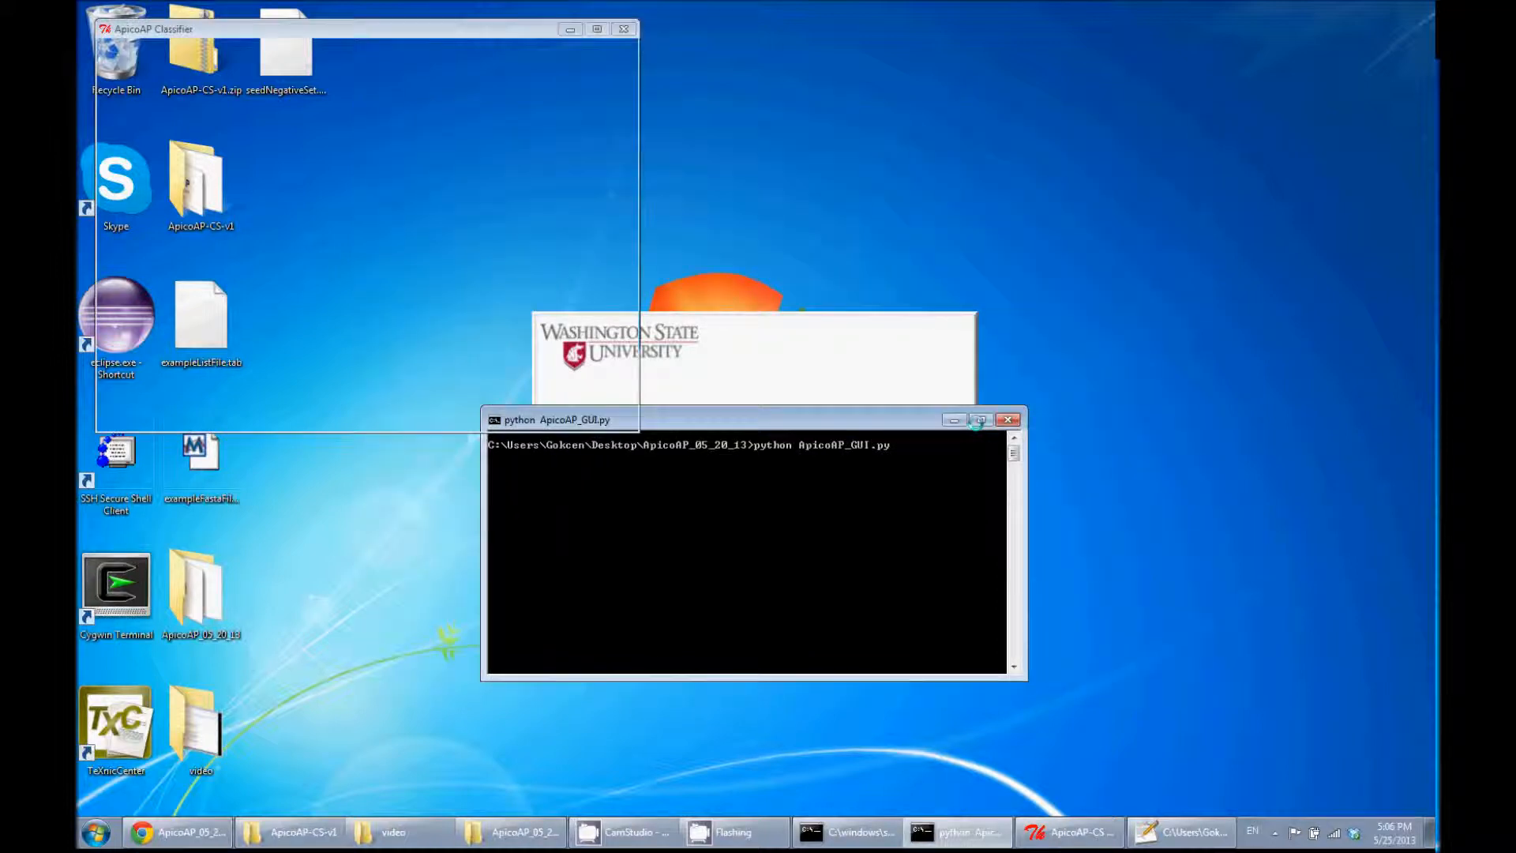
{"action": "left_click", "coordinate": [954, 419]}
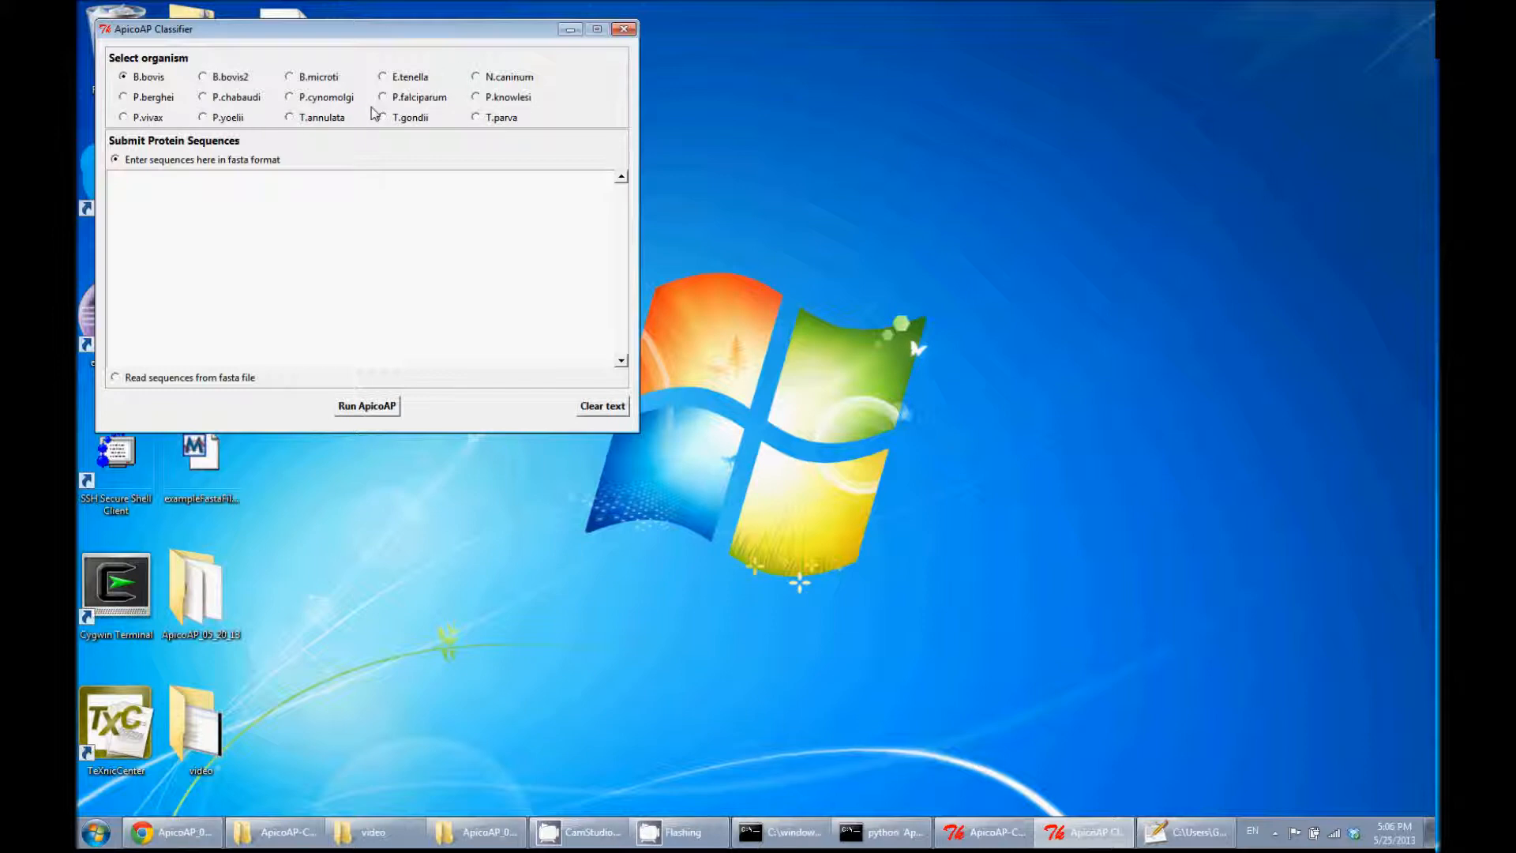
{"action": "left_click", "coordinate": [206, 78]}
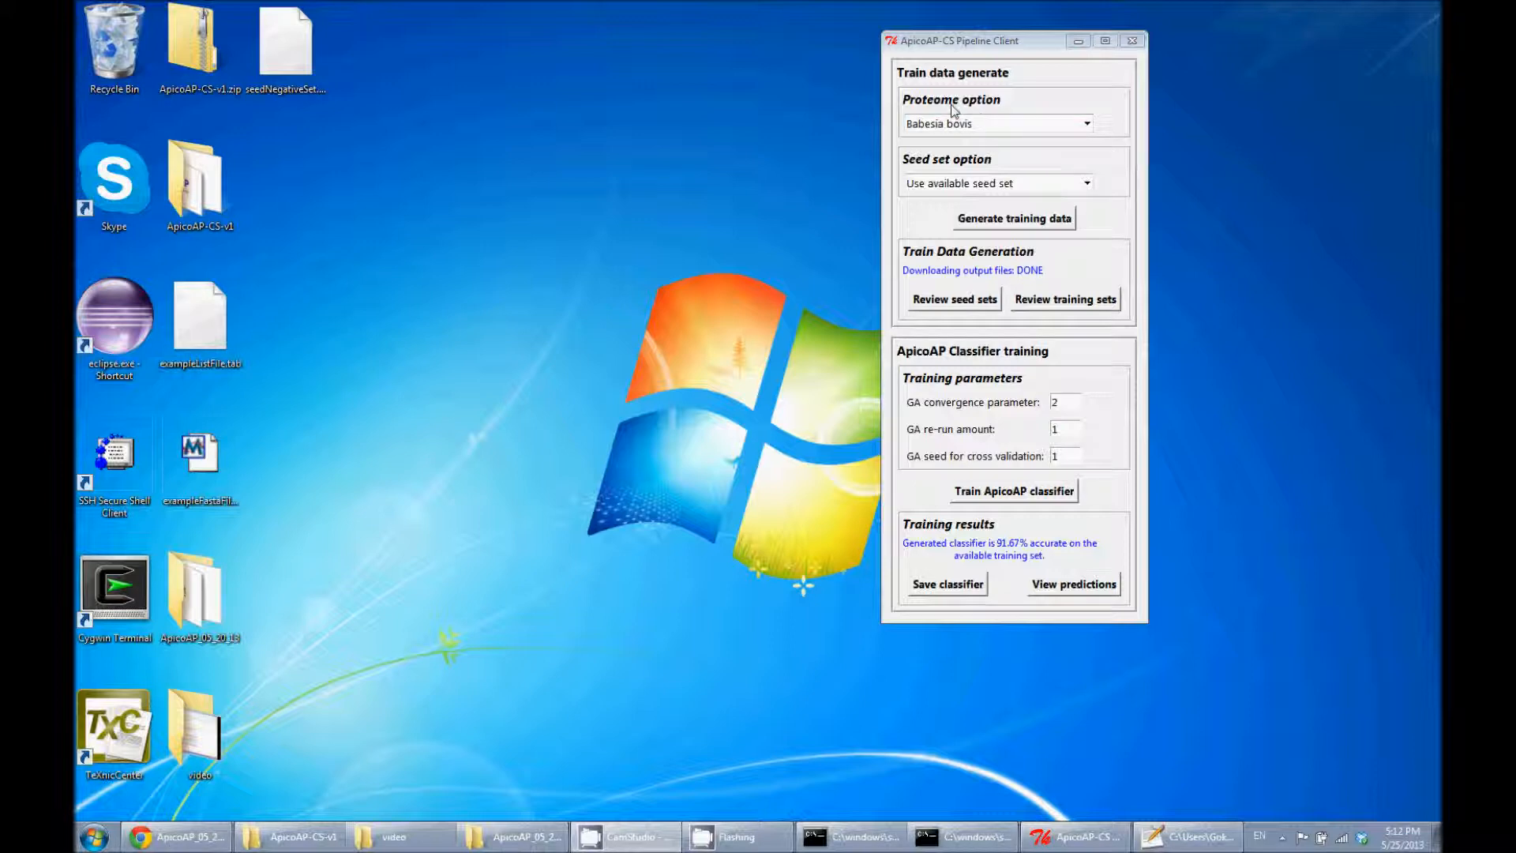
Set the proteome option to Other in the ApicoAP-CS Pipeline Client and examine the species name and FASTA proteome fields
{"action": "left_click", "coordinate": [1087, 125]}
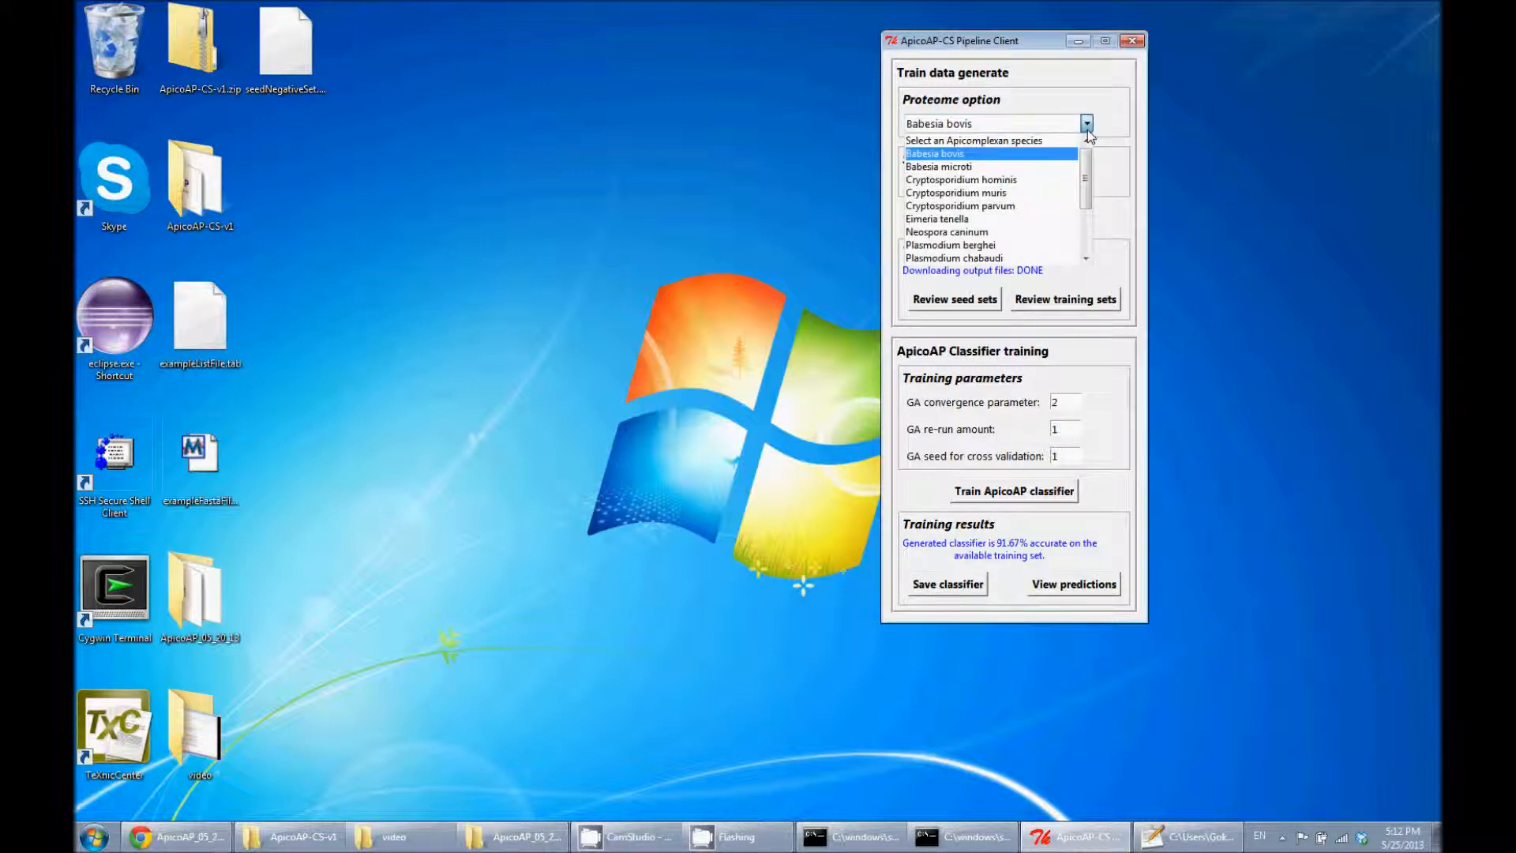
{"action": "scroll", "coordinate": [1088, 237], "scroll_direction": "down", "scroll_amount": 3}
{"action": "scroll", "coordinate": [1088, 245], "scroll_direction": "down", "scroll_amount": 1}
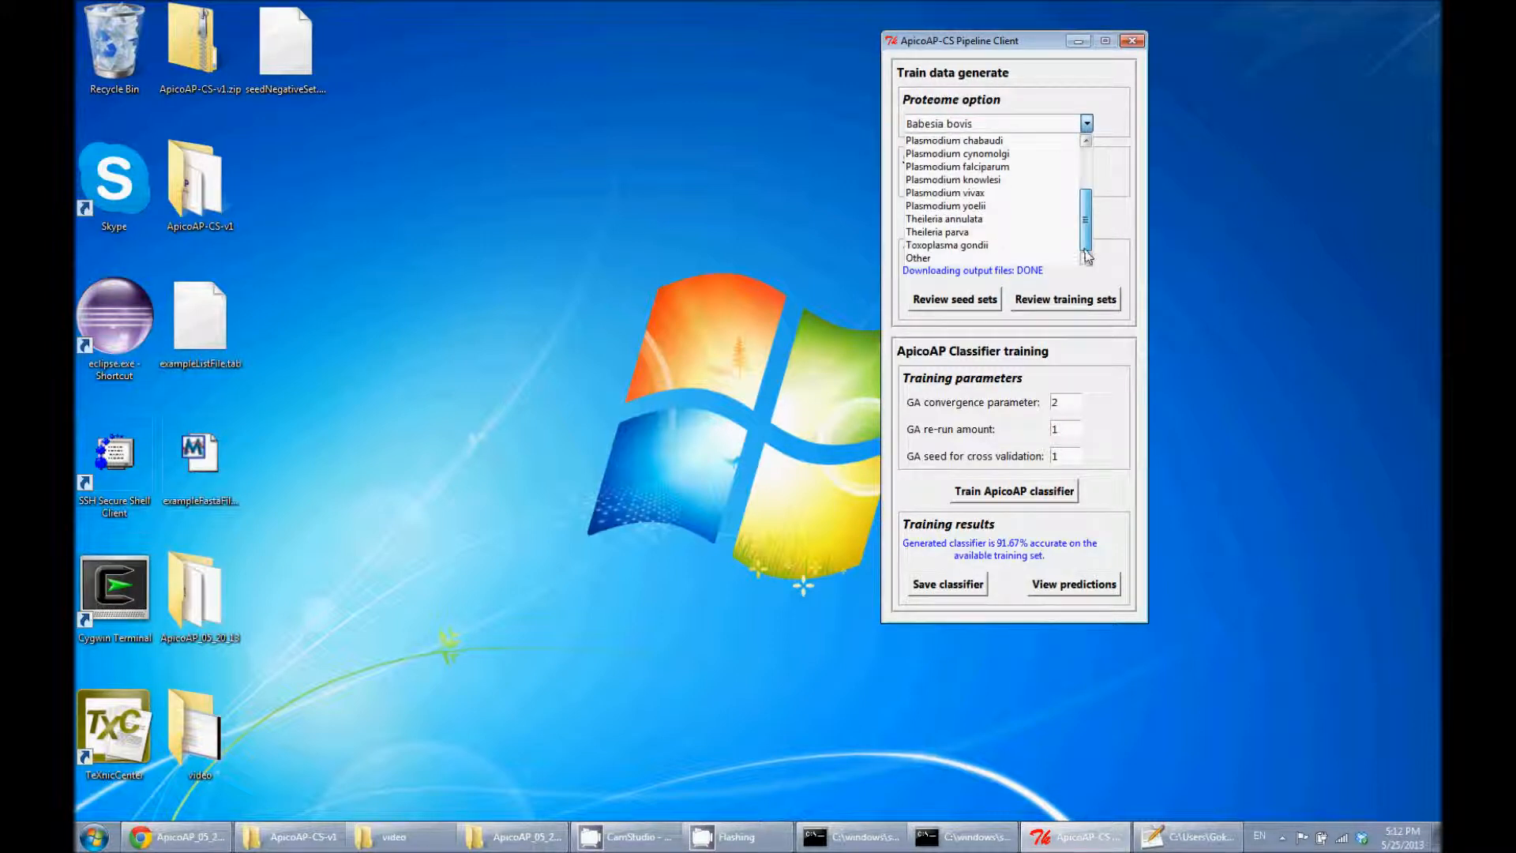
{"action": "left_click", "coordinate": [934, 259]}
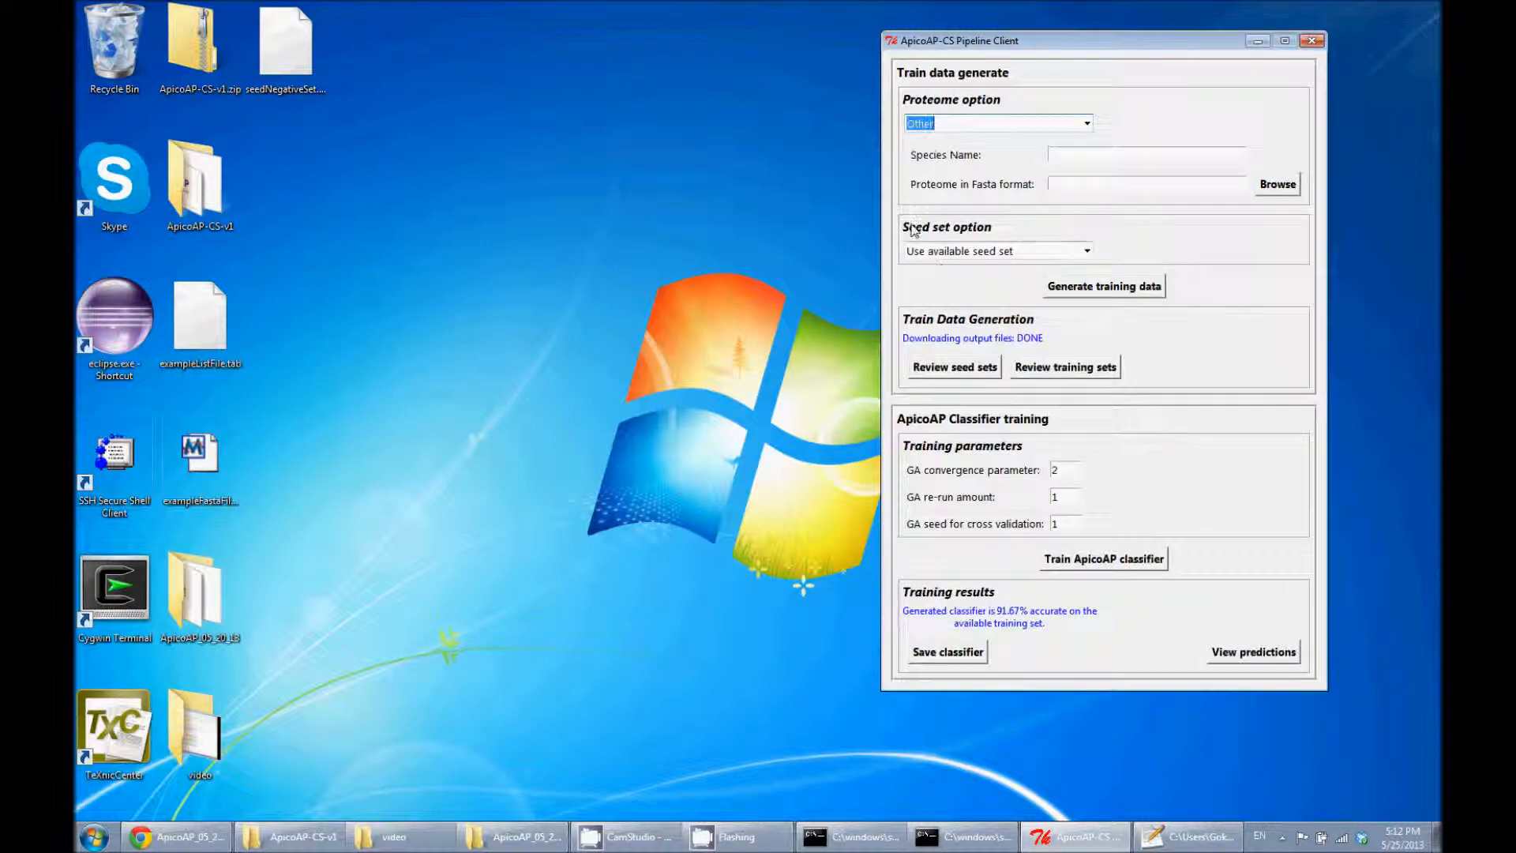
{"action": "left_click", "coordinate": [1062, 156]}
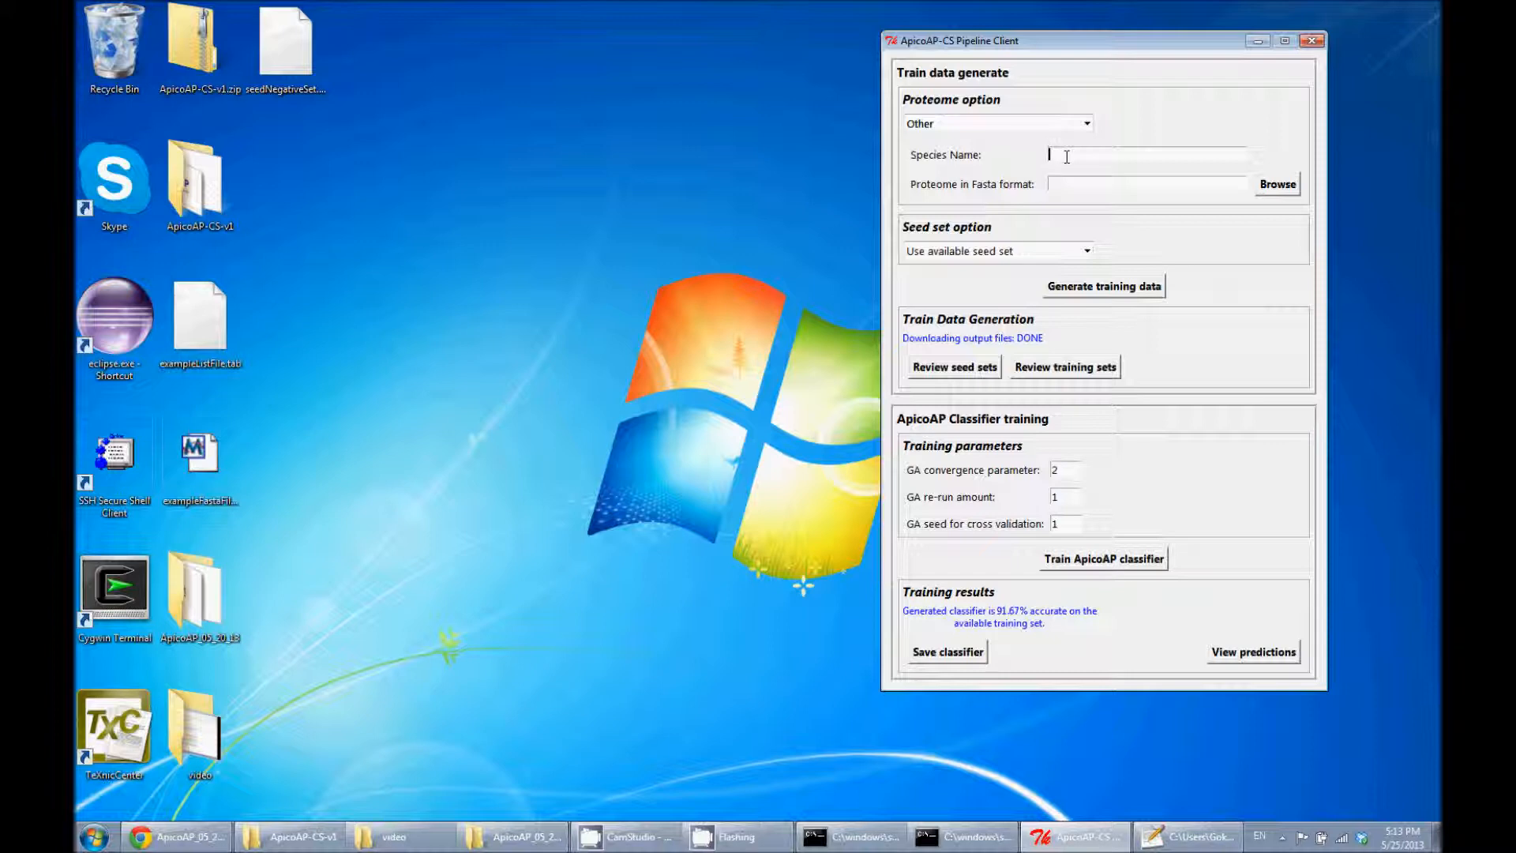
{"action": "left_click", "coordinate": [1070, 194]}
{"action": "left_click", "coordinate": [1088, 123]}
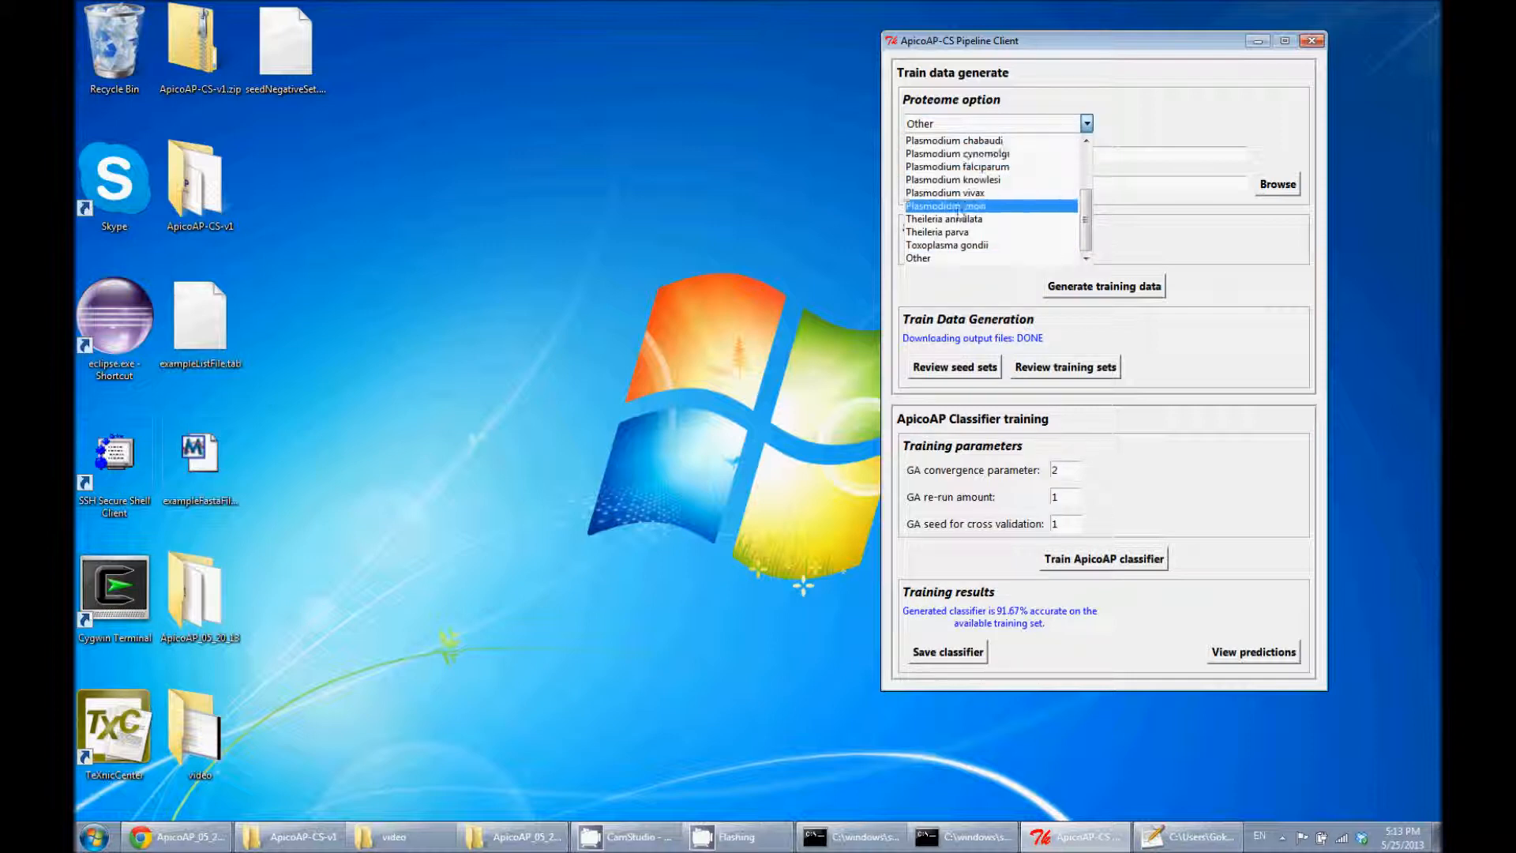
{"action": "left_click", "coordinate": [922, 260]}
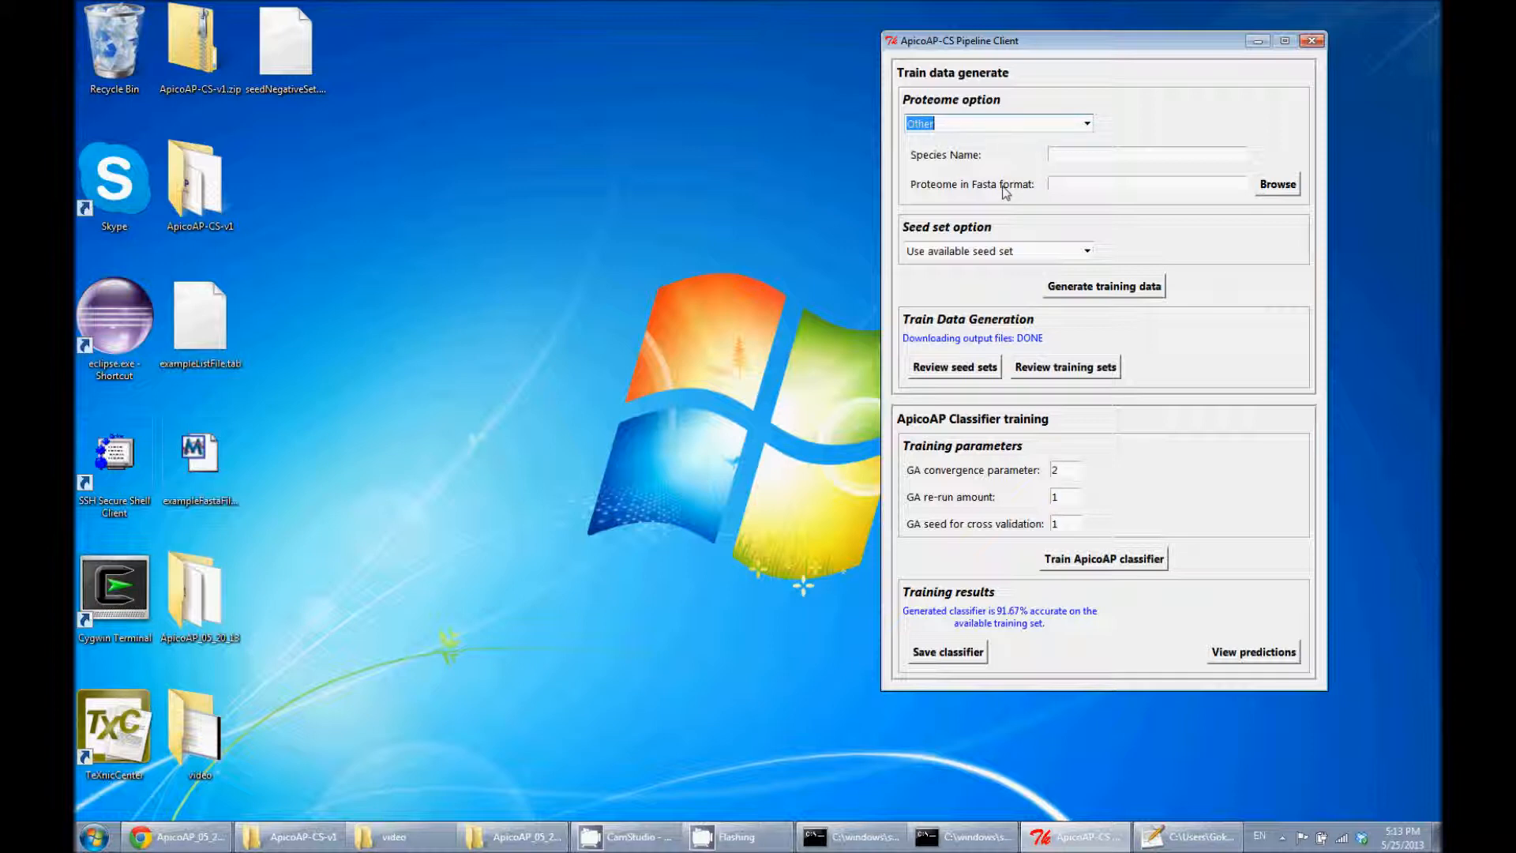
Open exampleFastaFile.fasta from the desktop in Notepad++ and examine the first protein's identifier and sequence
{"action": "right_click", "coordinate": [204, 436]}
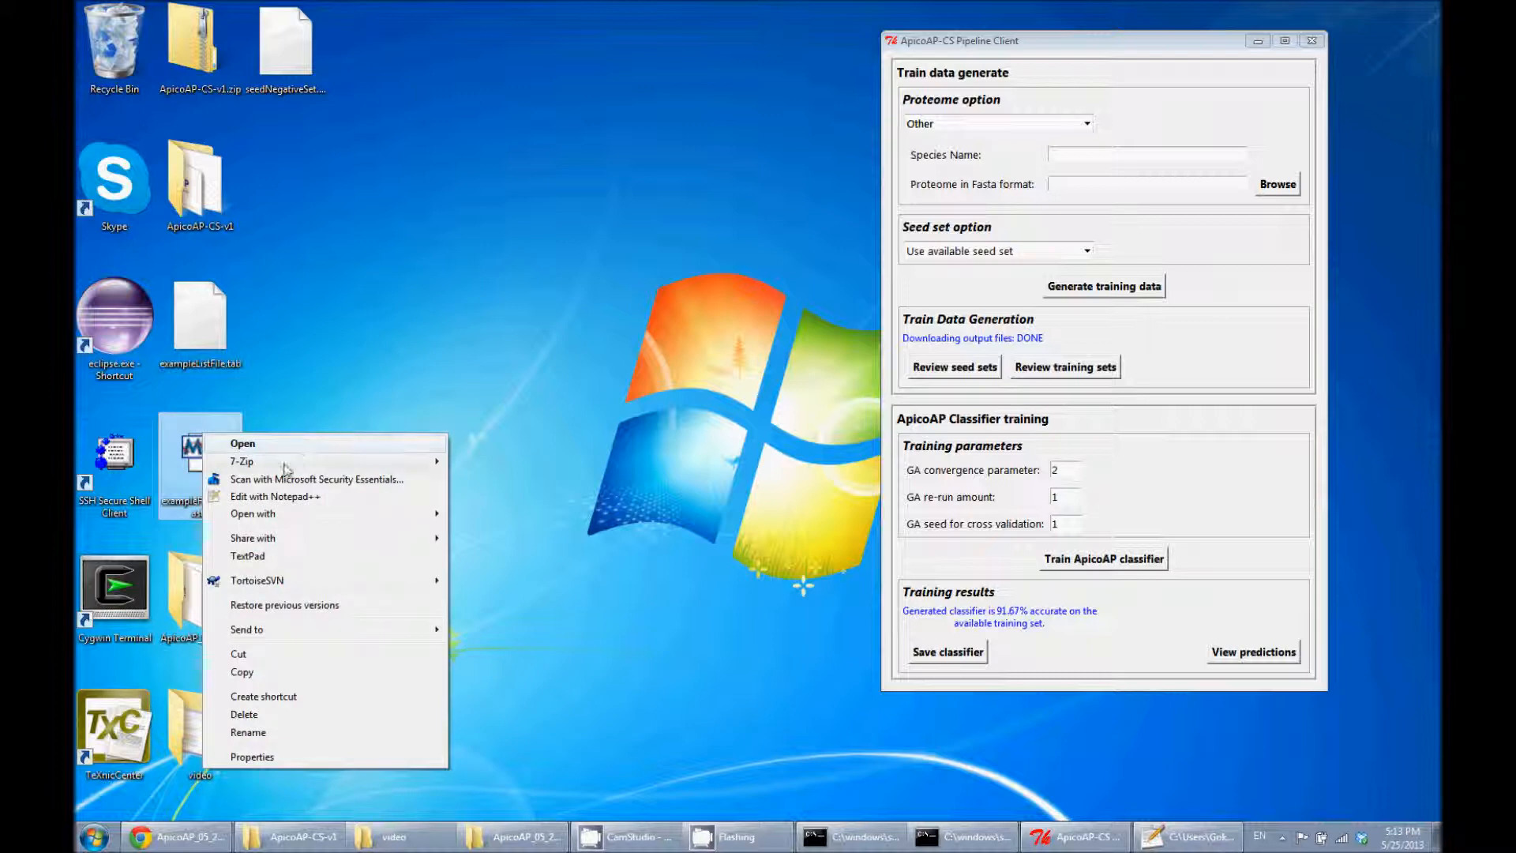
{"action": "left_click", "coordinate": [277, 515]}
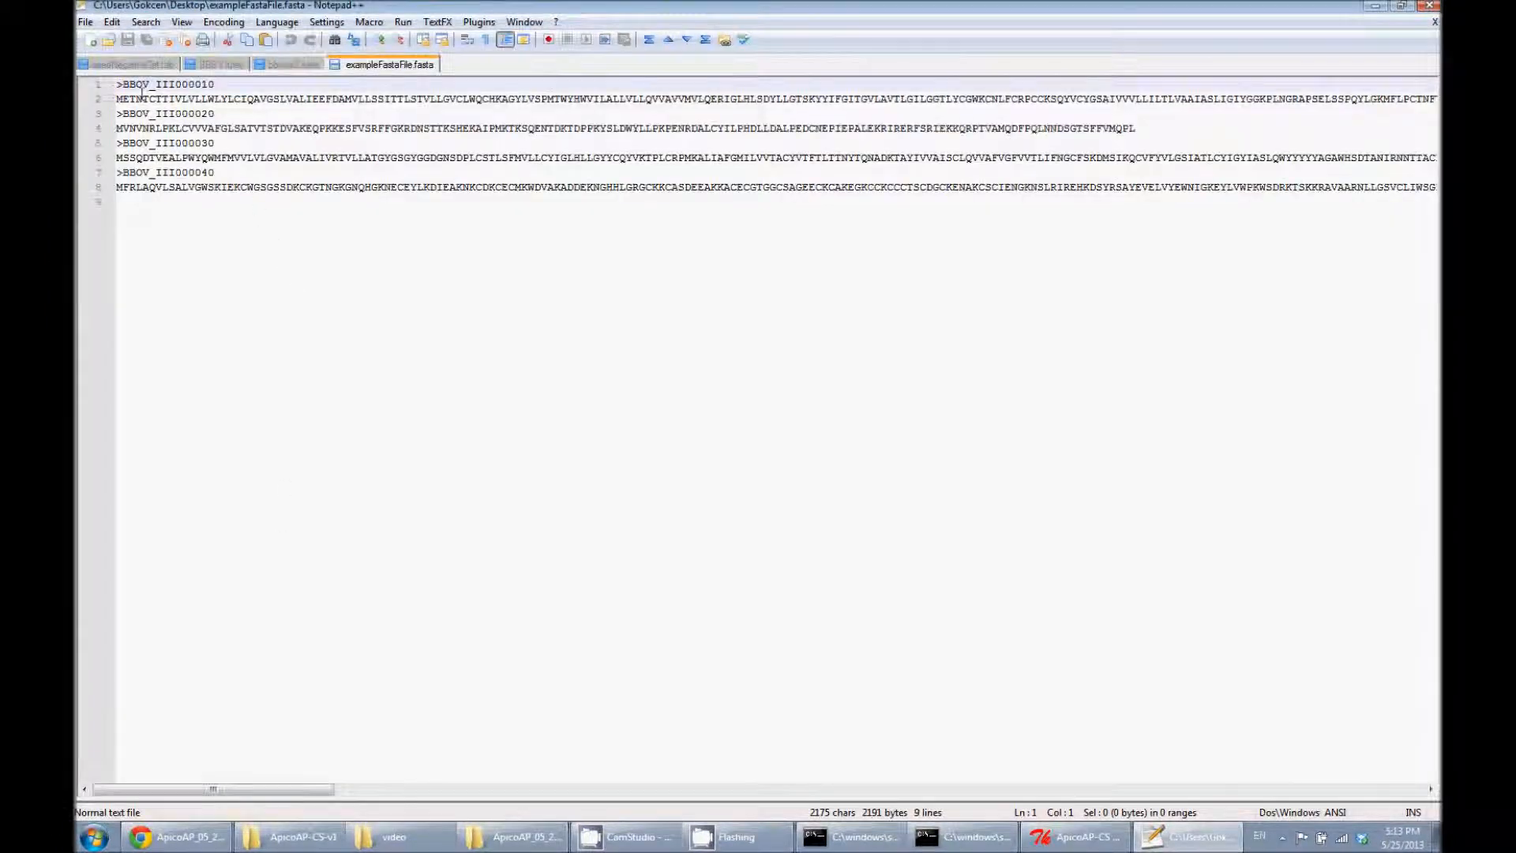
{"action": "left_click_drag", "start_coordinate": [122, 84], "coordinate": [234, 99]}
{"action": "left_click", "coordinate": [135, 99]}
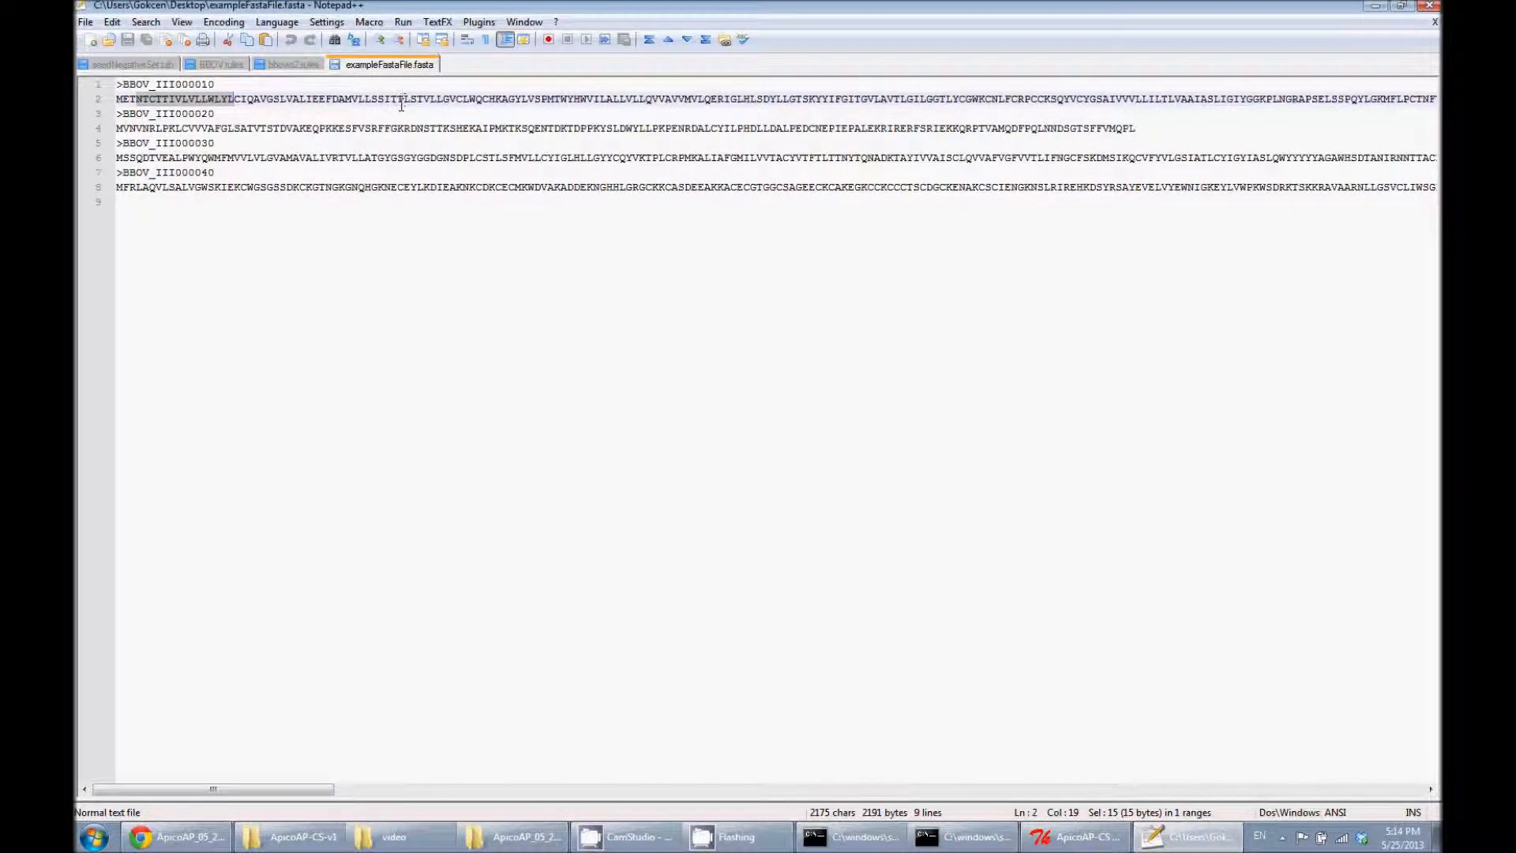
{"action": "left_click_drag", "start_coordinate": [123, 84], "coordinate": [217, 85]}
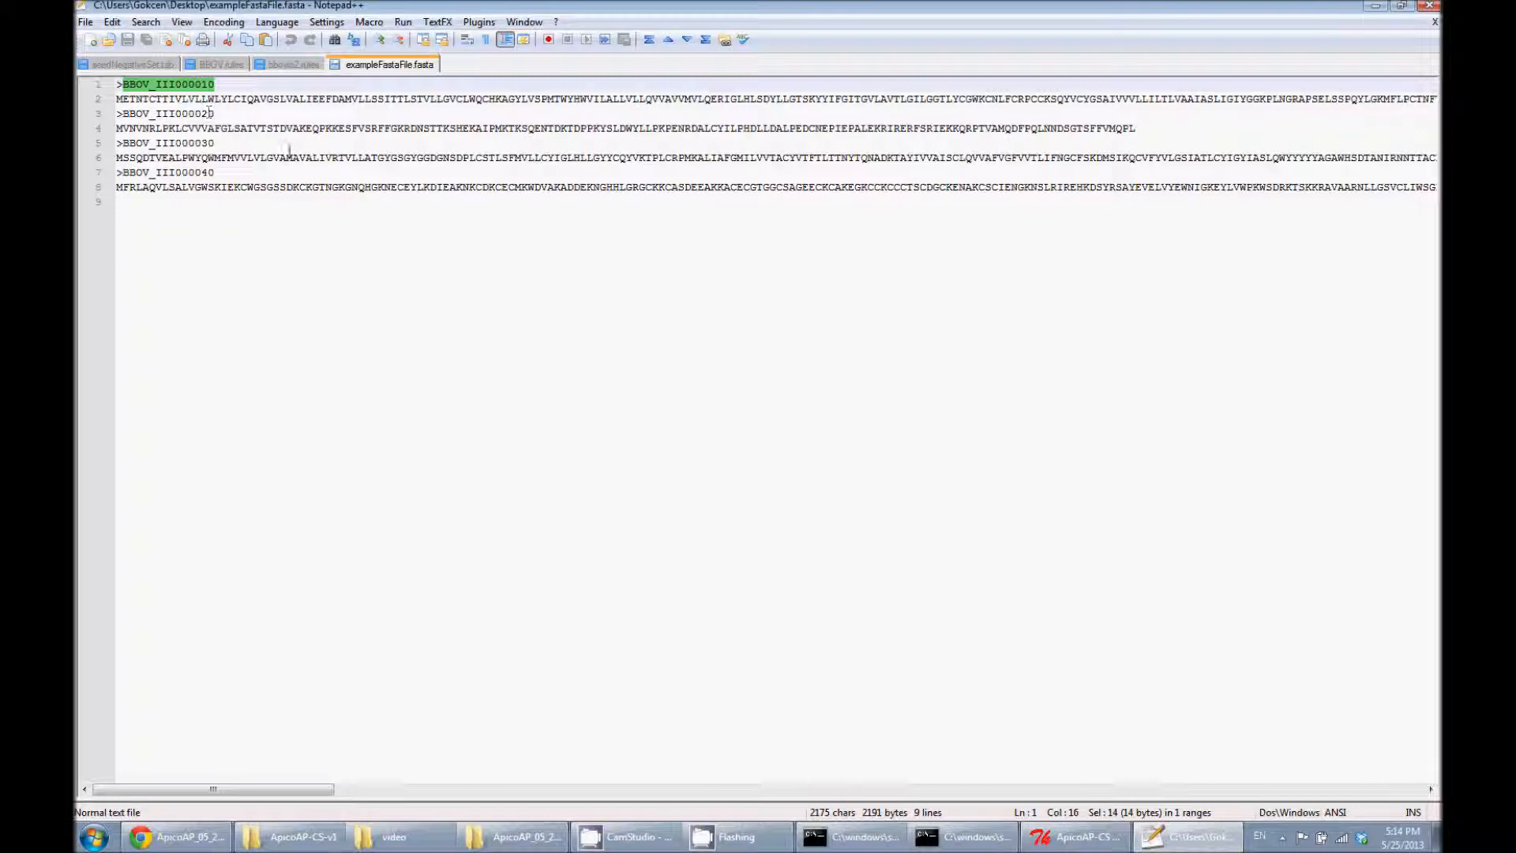
Return to the ApicoAP-CS Pipeline Client and set the seed set option to Add data to available seeds
{"action": "left_click", "coordinate": [1371, 10]}
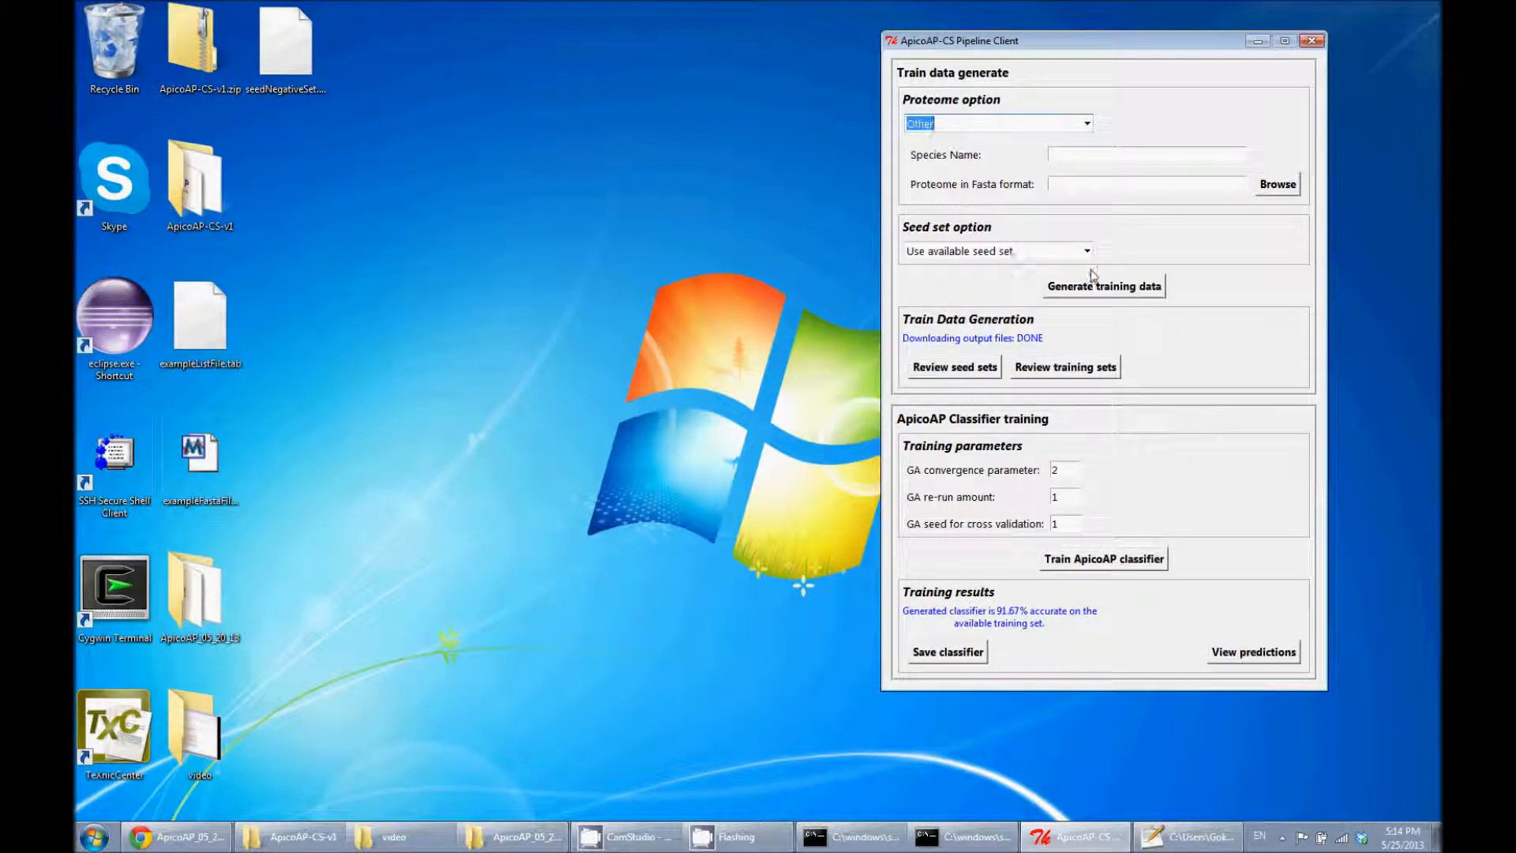
{"action": "left_click", "coordinate": [1087, 252]}
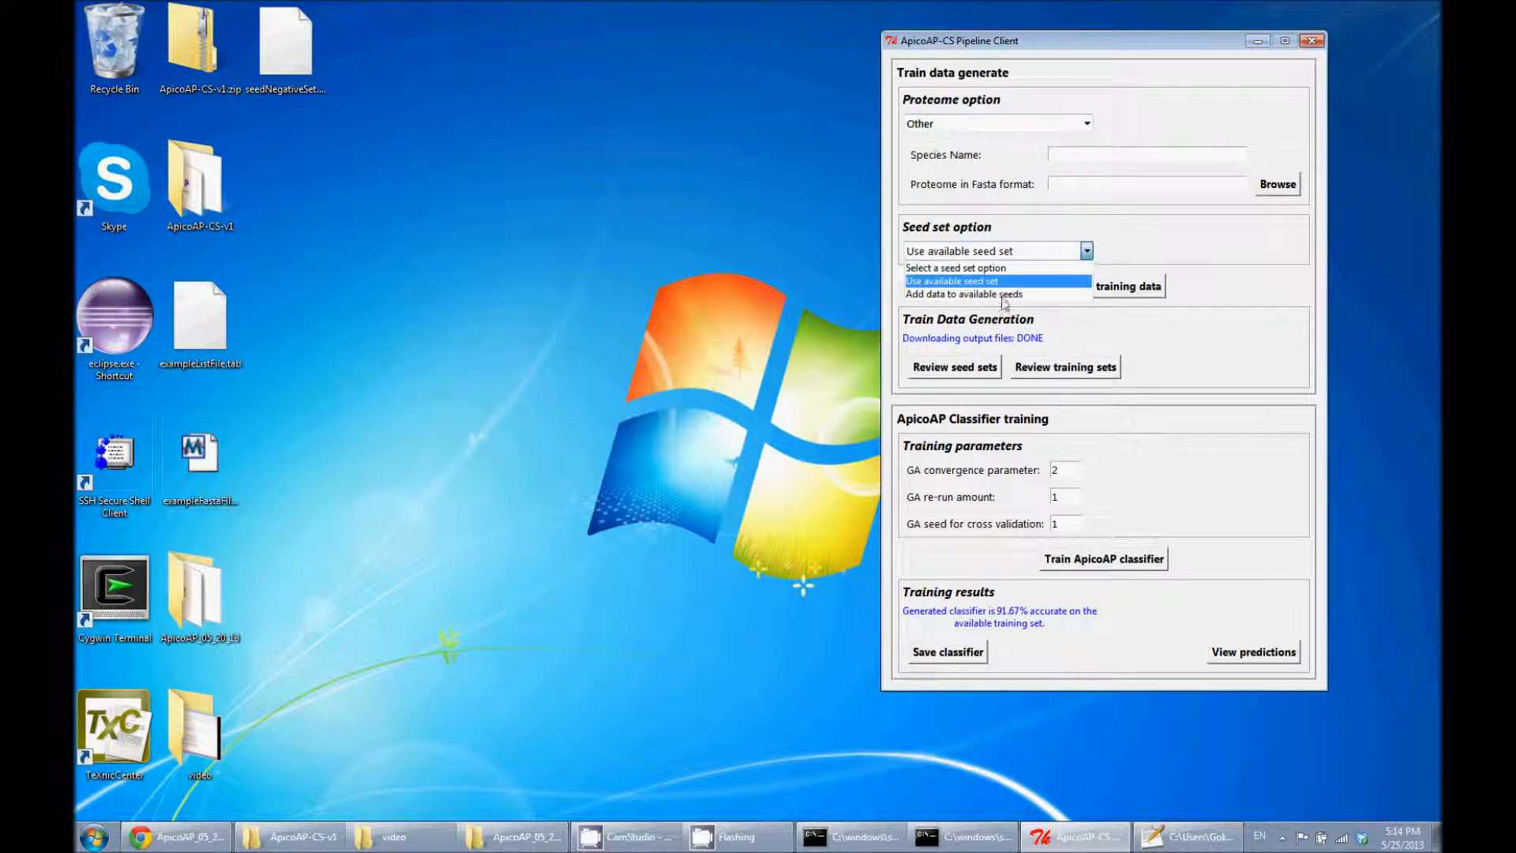
{"action": "left_click", "coordinate": [960, 296]}
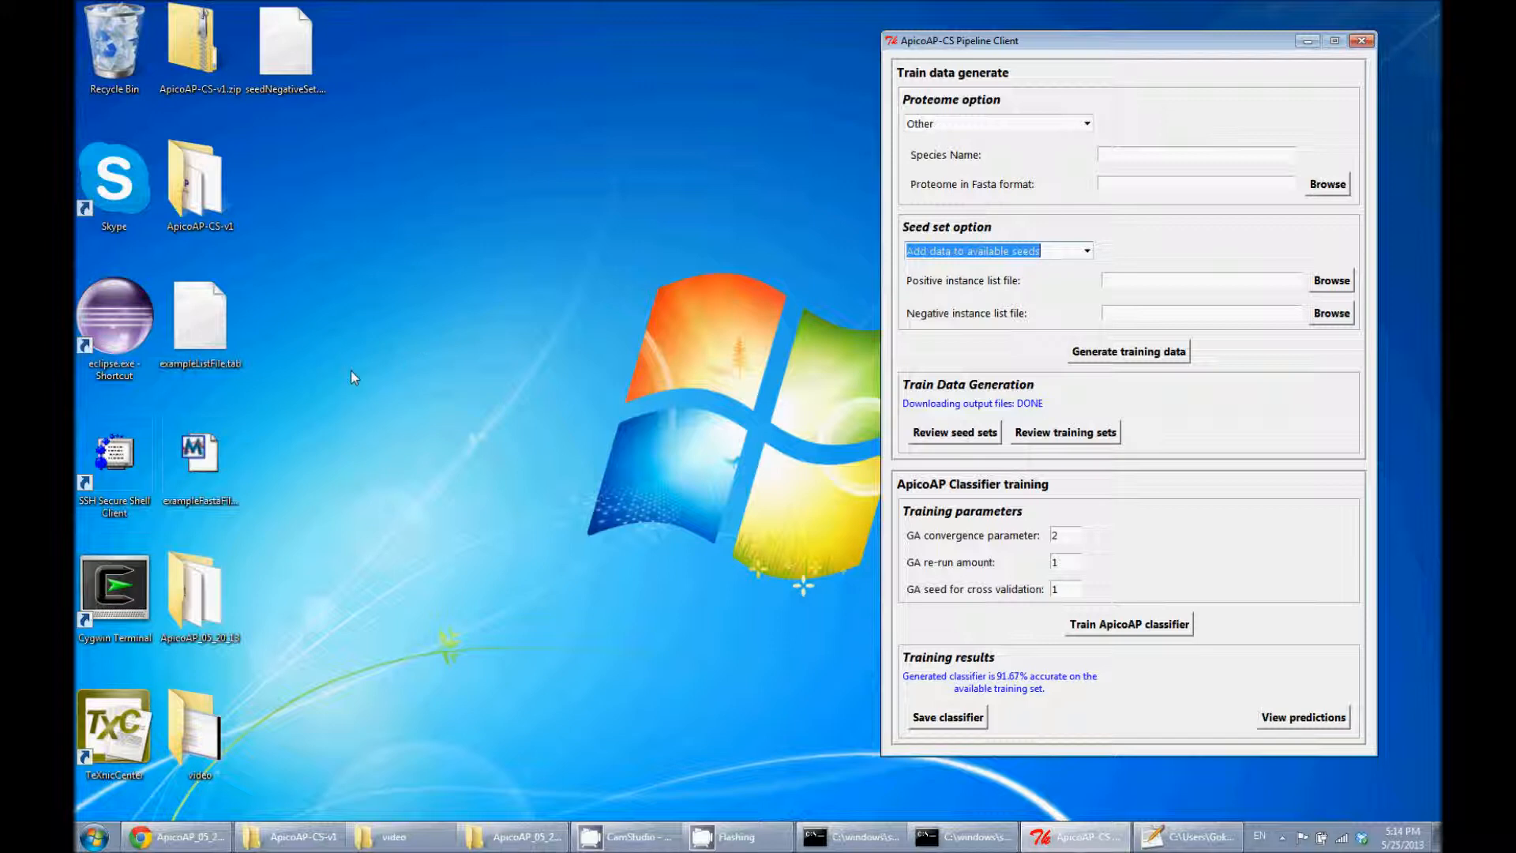
Open exampleListFile.tab from the desktop in Notepad++ and examine its header row, starting with the IDENTIFICATION heading
{"action": "right_click", "coordinate": [198, 332]}
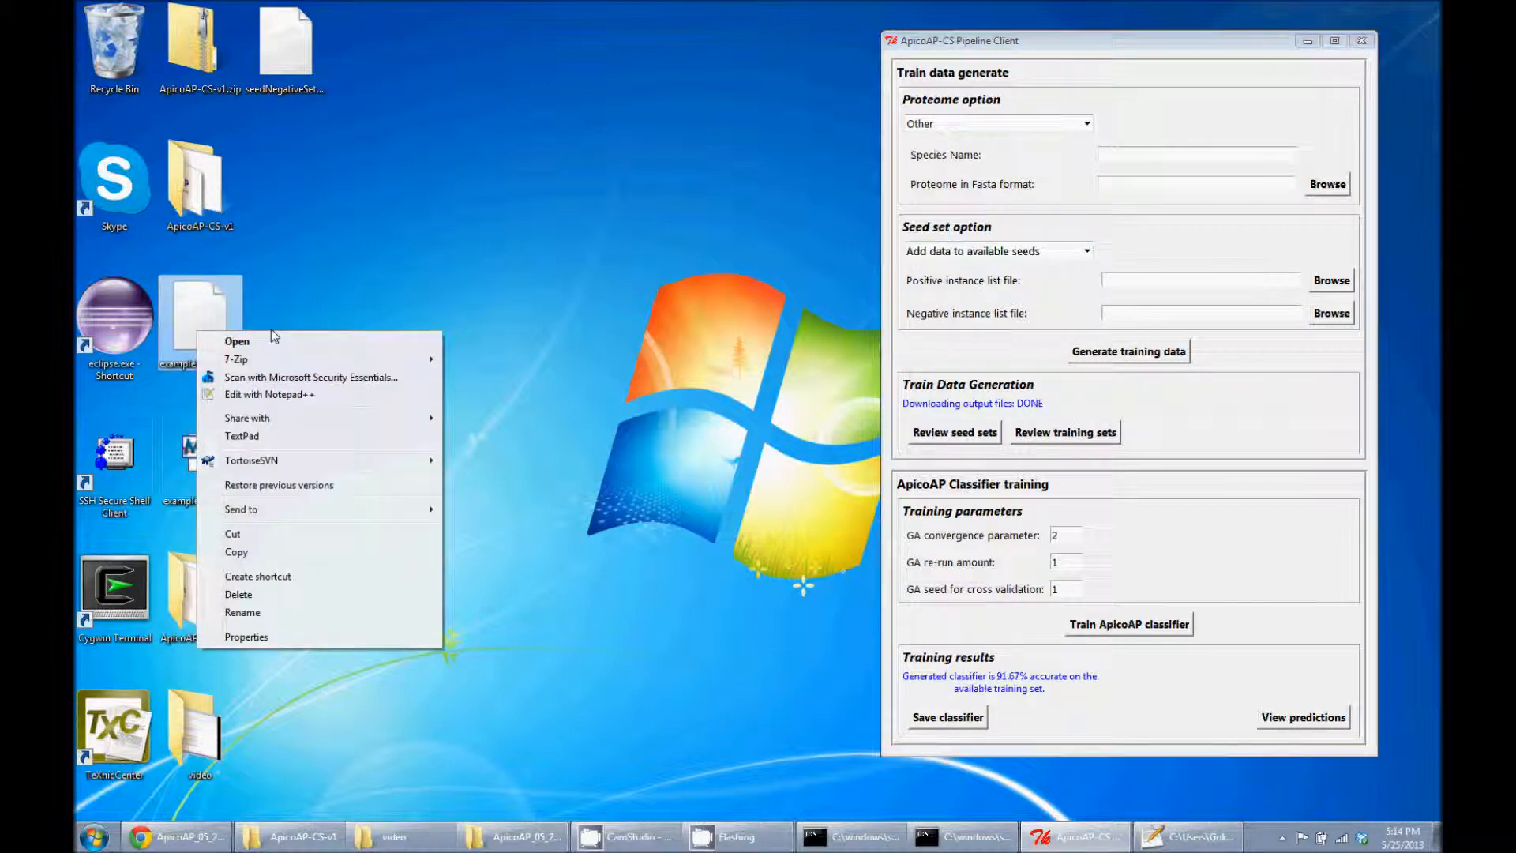
{"action": "left_click", "coordinate": [271, 399]}
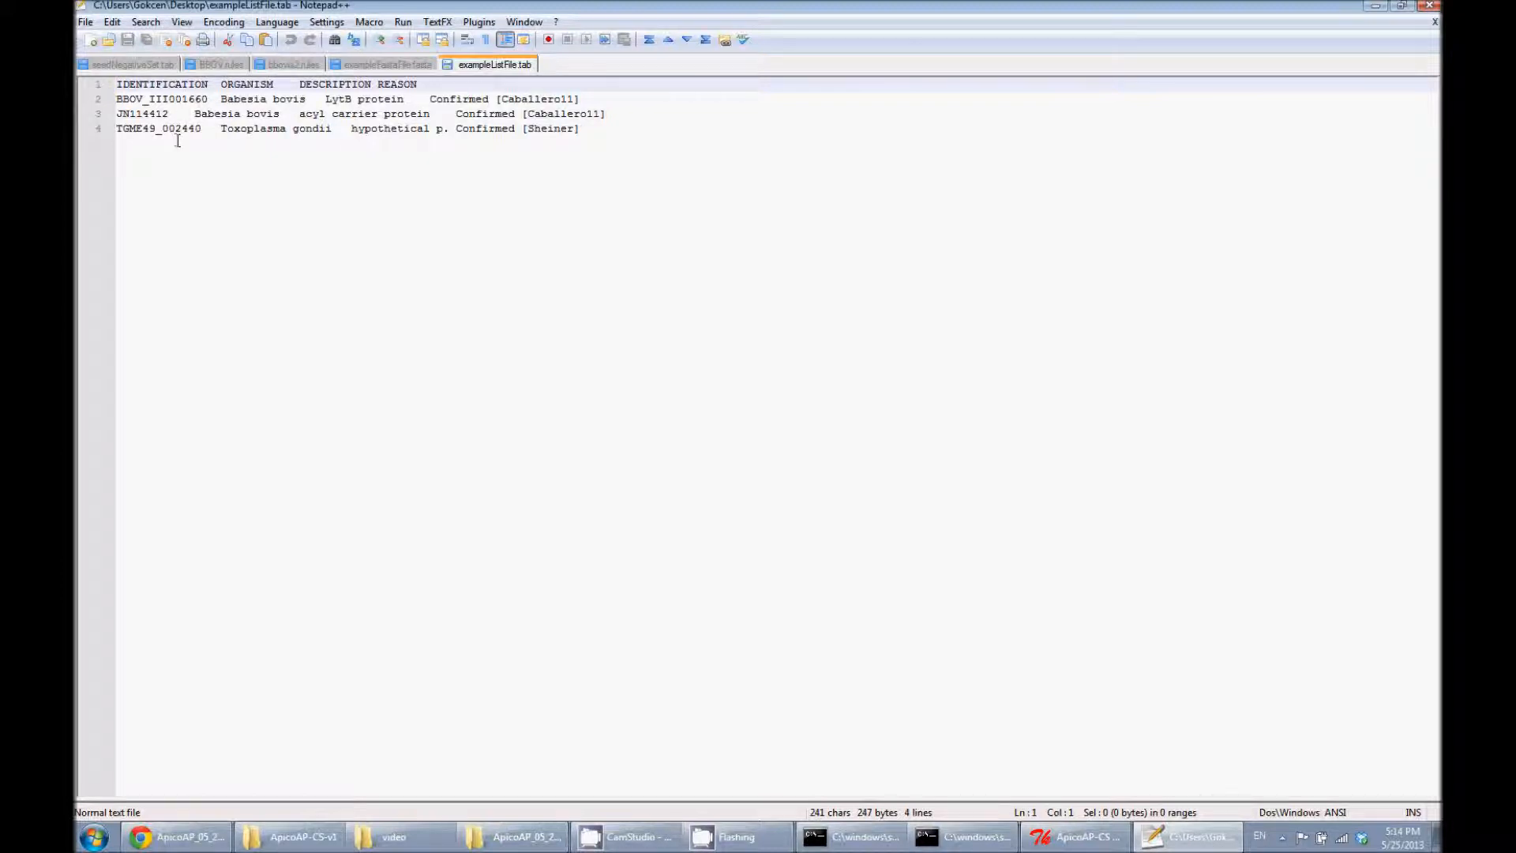
{"action": "left_click_drag", "start_coordinate": [433, 87], "coordinate": [115, 86]}
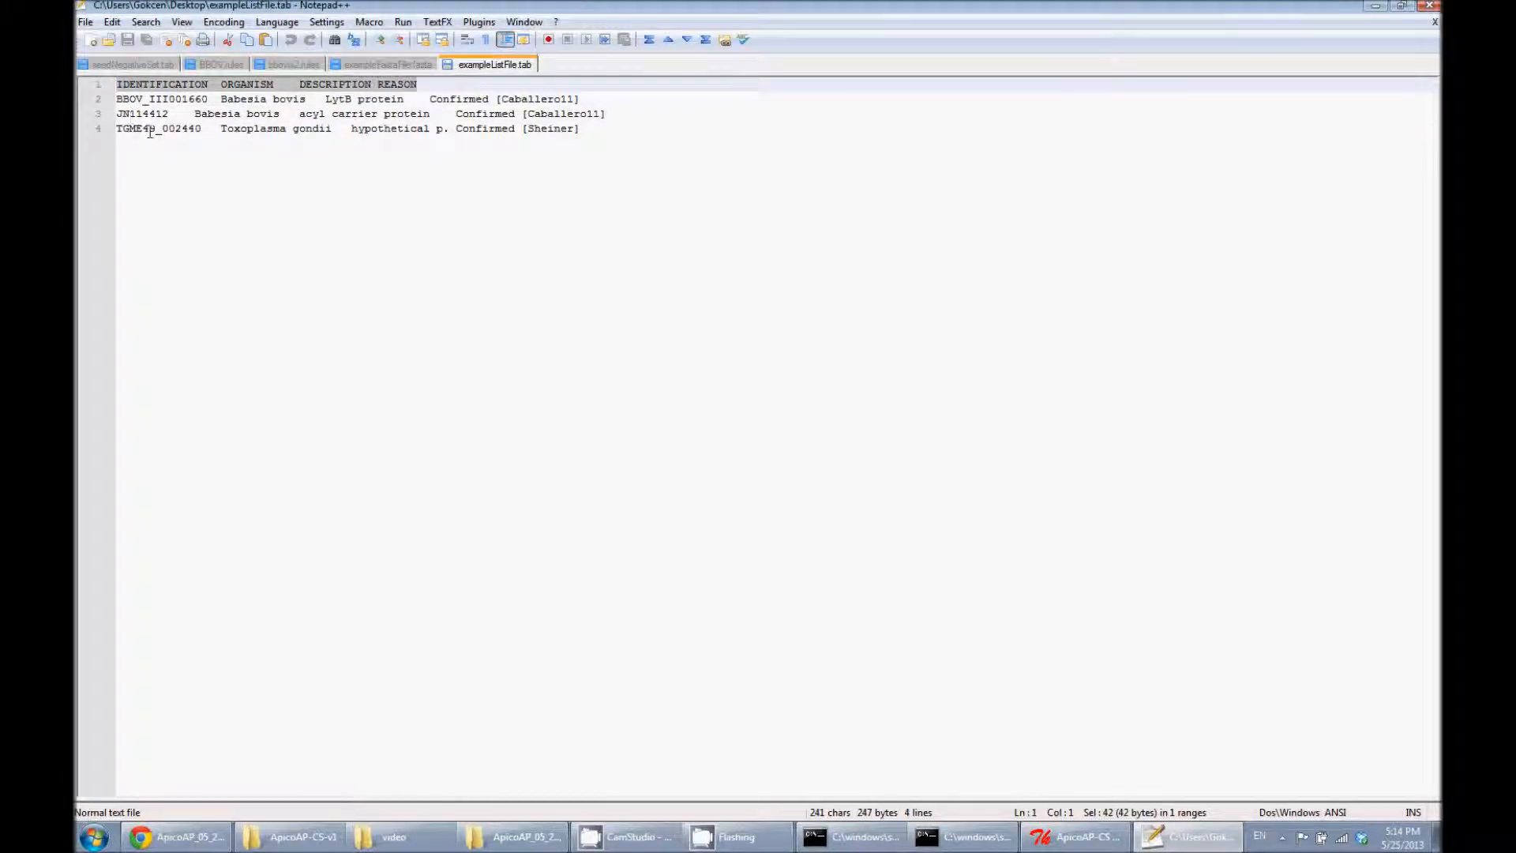
{"action": "left_click", "coordinate": [165, 100]}
{"action": "left_click", "coordinate": [161, 86]}
{"action": "double_click", "coordinate": [162, 86]}
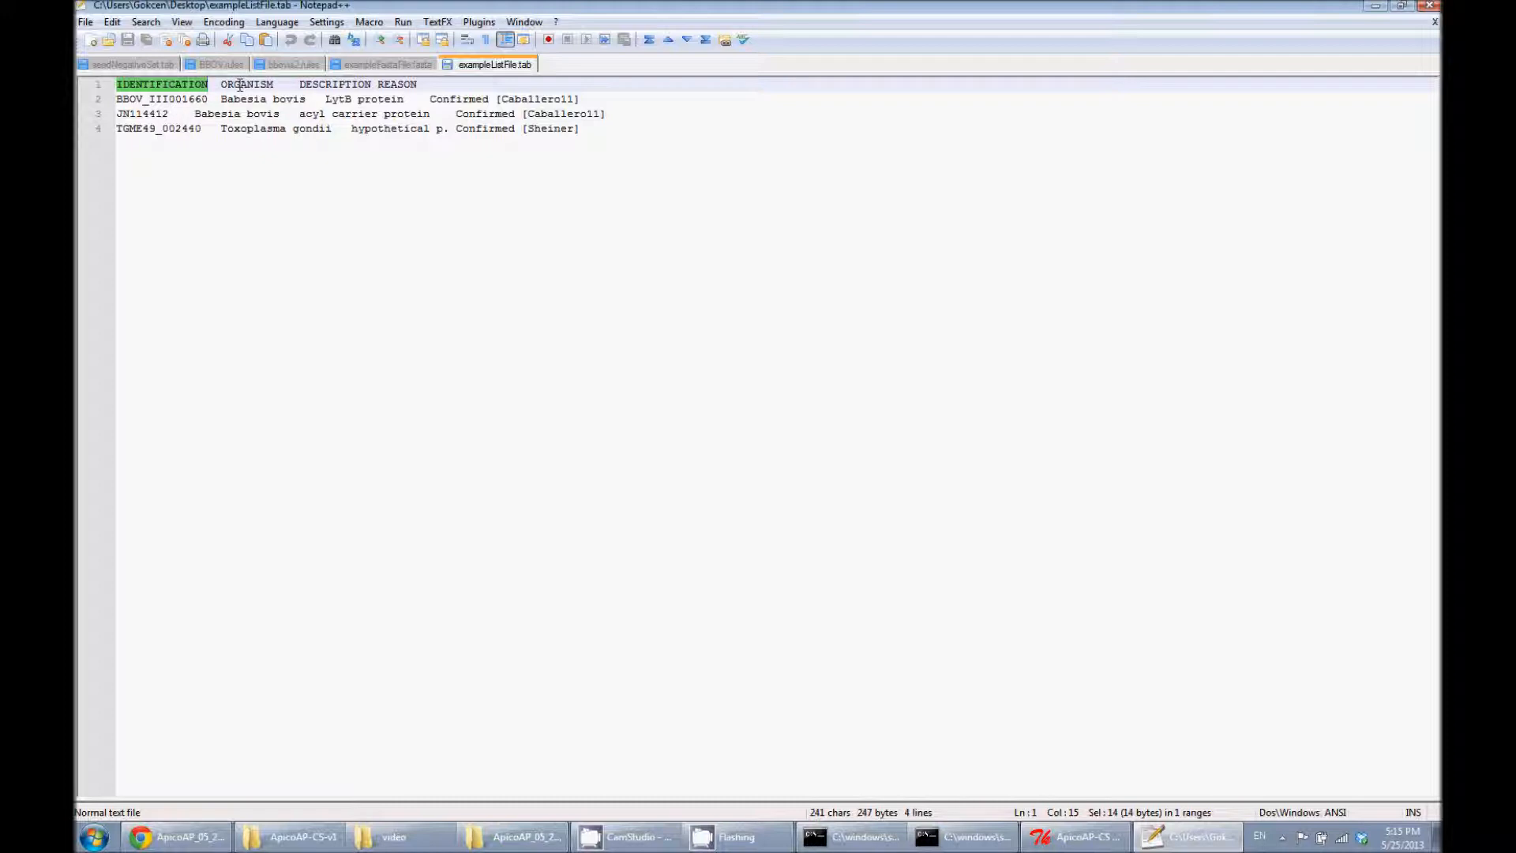
{"action": "left_click", "coordinate": [187, 87]}
{"action": "double_click", "coordinate": [186, 87]}
Examine the ORGANISM, DESCRIPTION and REASON headings, and review IDENTIFICATION and the complete header line again
{"action": "double_click", "coordinate": [254, 86]}
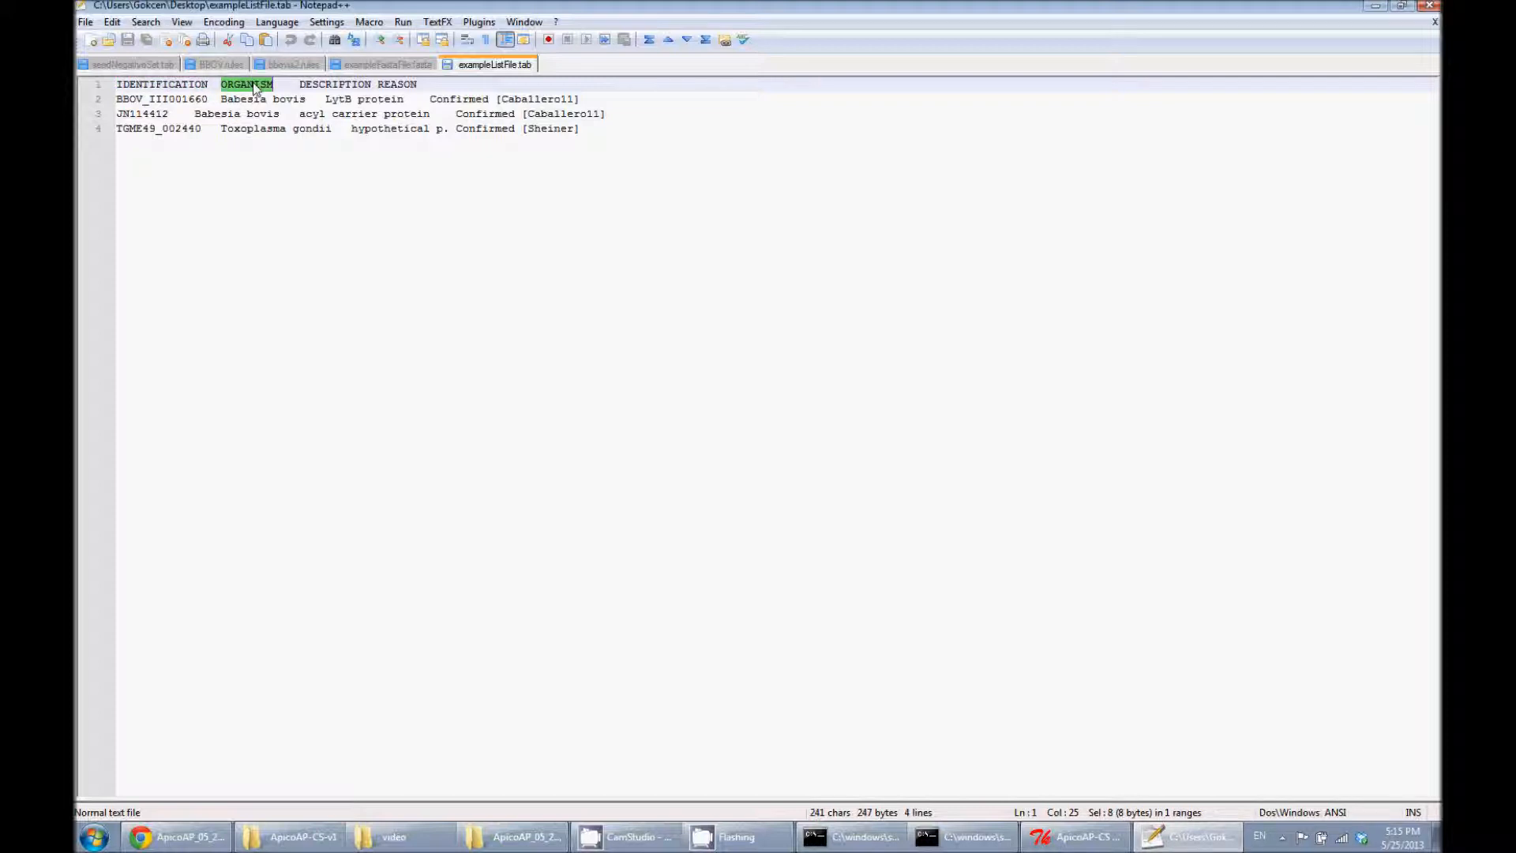
{"action": "double_click", "coordinate": [332, 85]}
{"action": "double_click", "coordinate": [399, 84]}
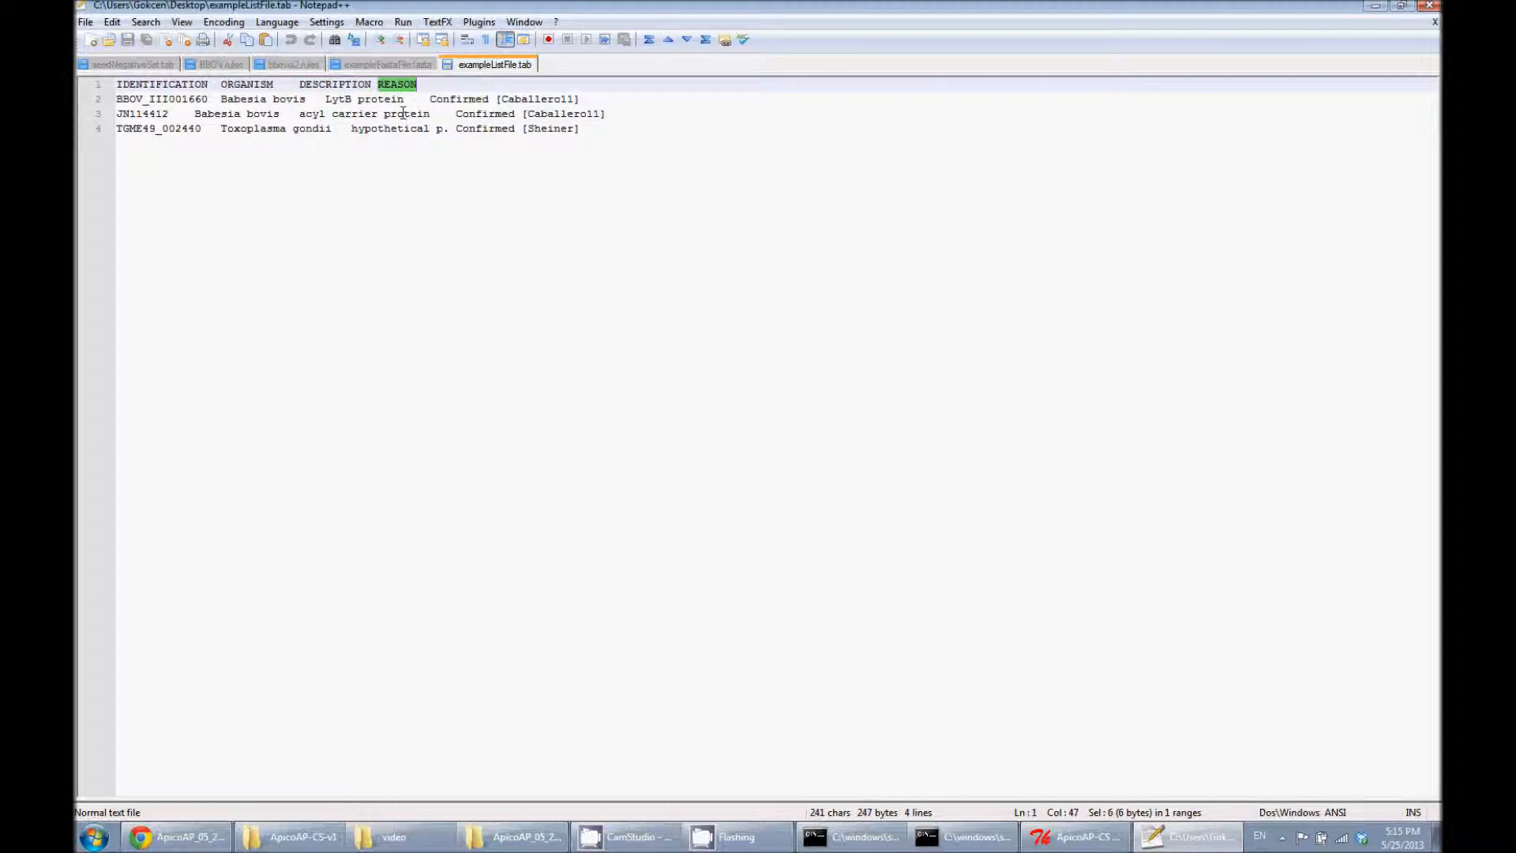
{"action": "double_click", "coordinate": [169, 86]}
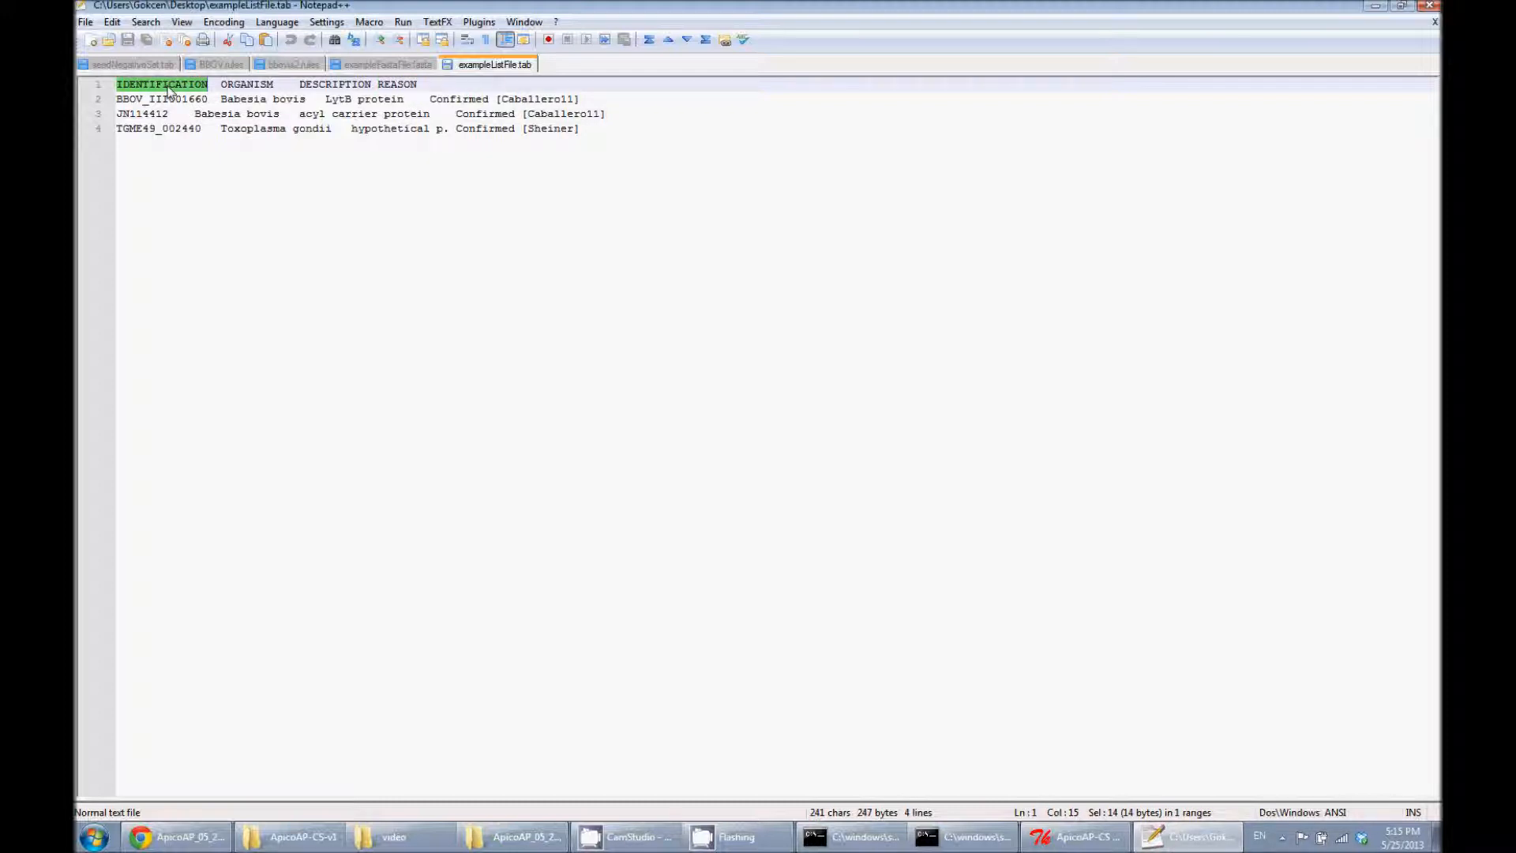
{"action": "left_click", "coordinate": [143, 101]}
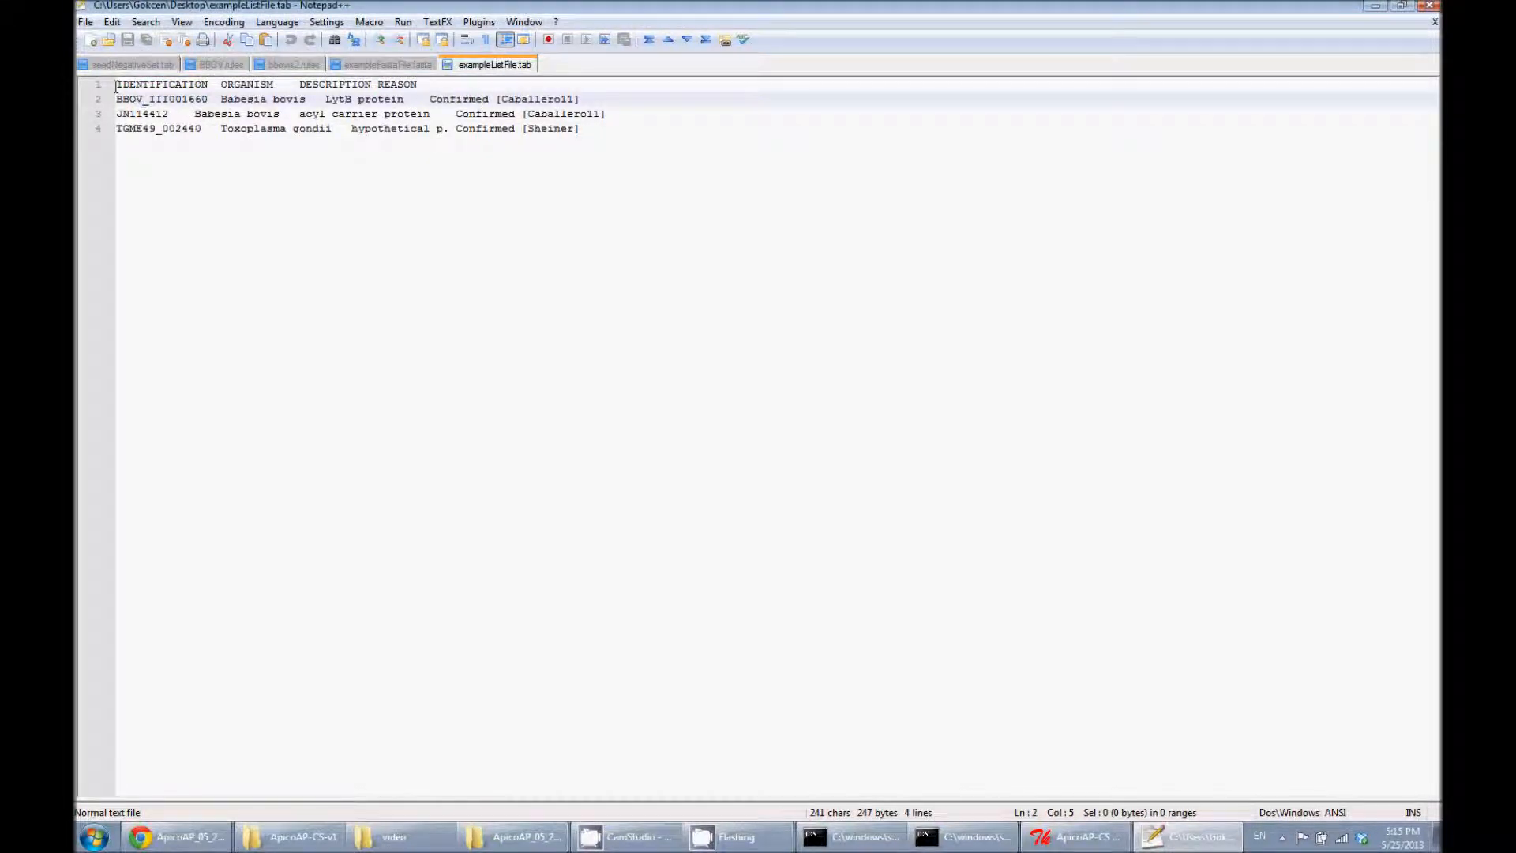
{"action": "left_click_drag", "start_coordinate": [116, 85], "coordinate": [440, 83]}
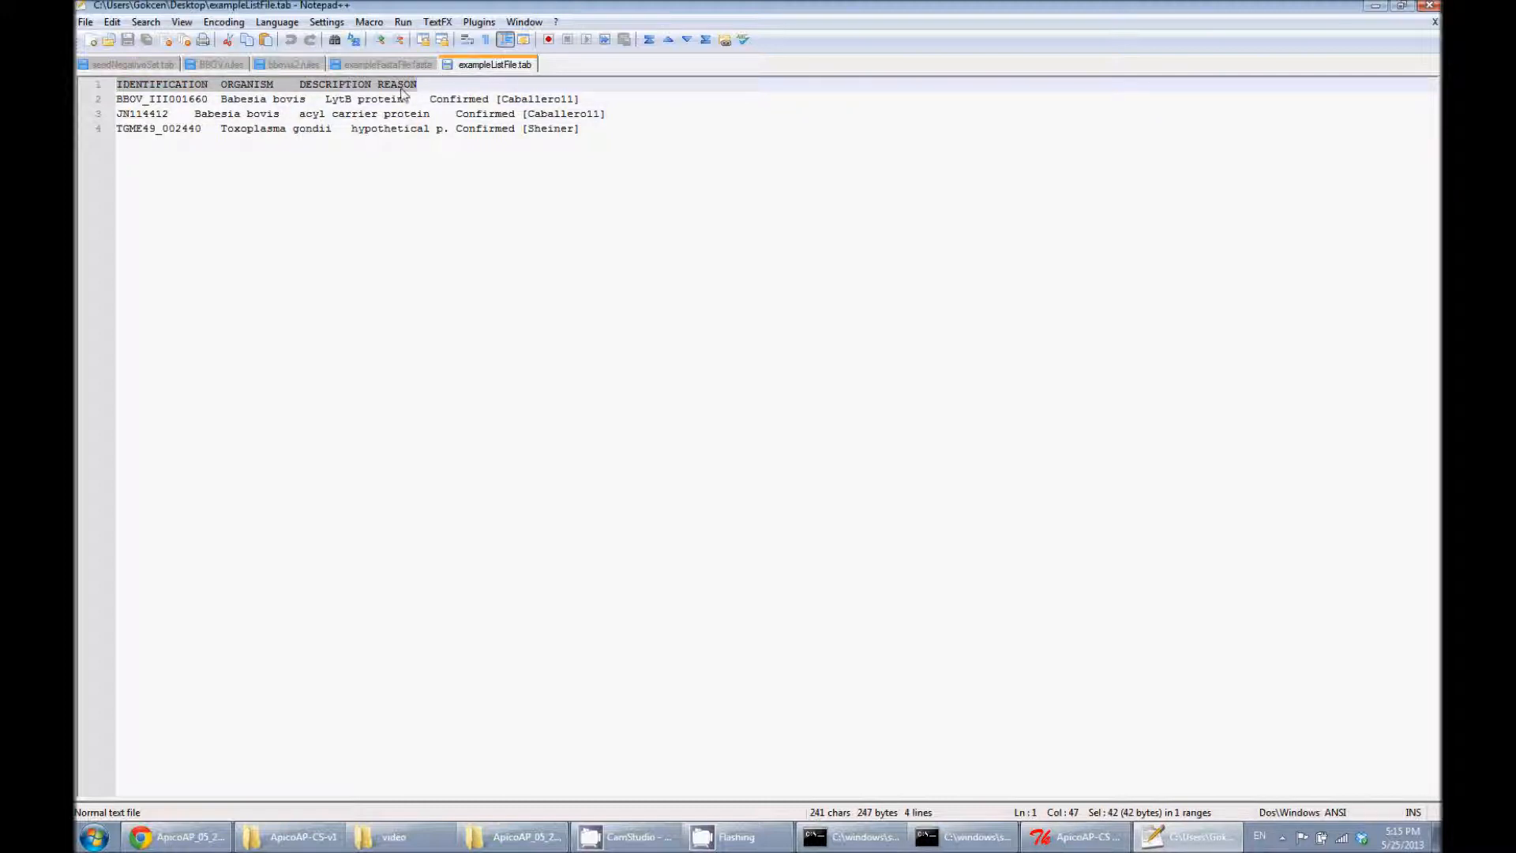
Examine the first record's identifier, the gap separating it from the organism and the last record's end, and minimize Notepad++
{"action": "double_click", "coordinate": [177, 100]}
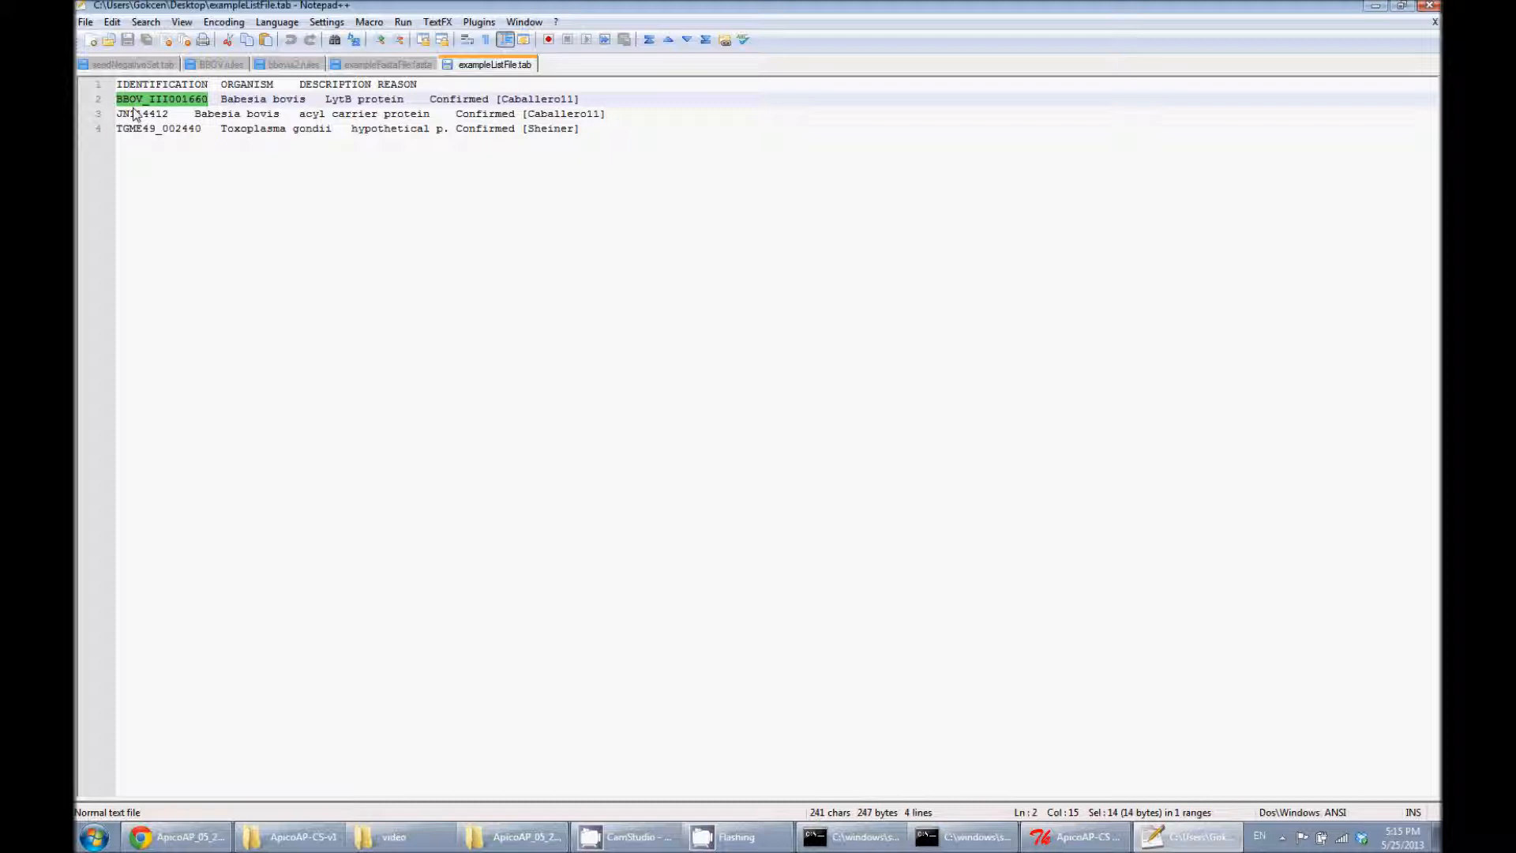
{"action": "left_click", "coordinate": [209, 103]}
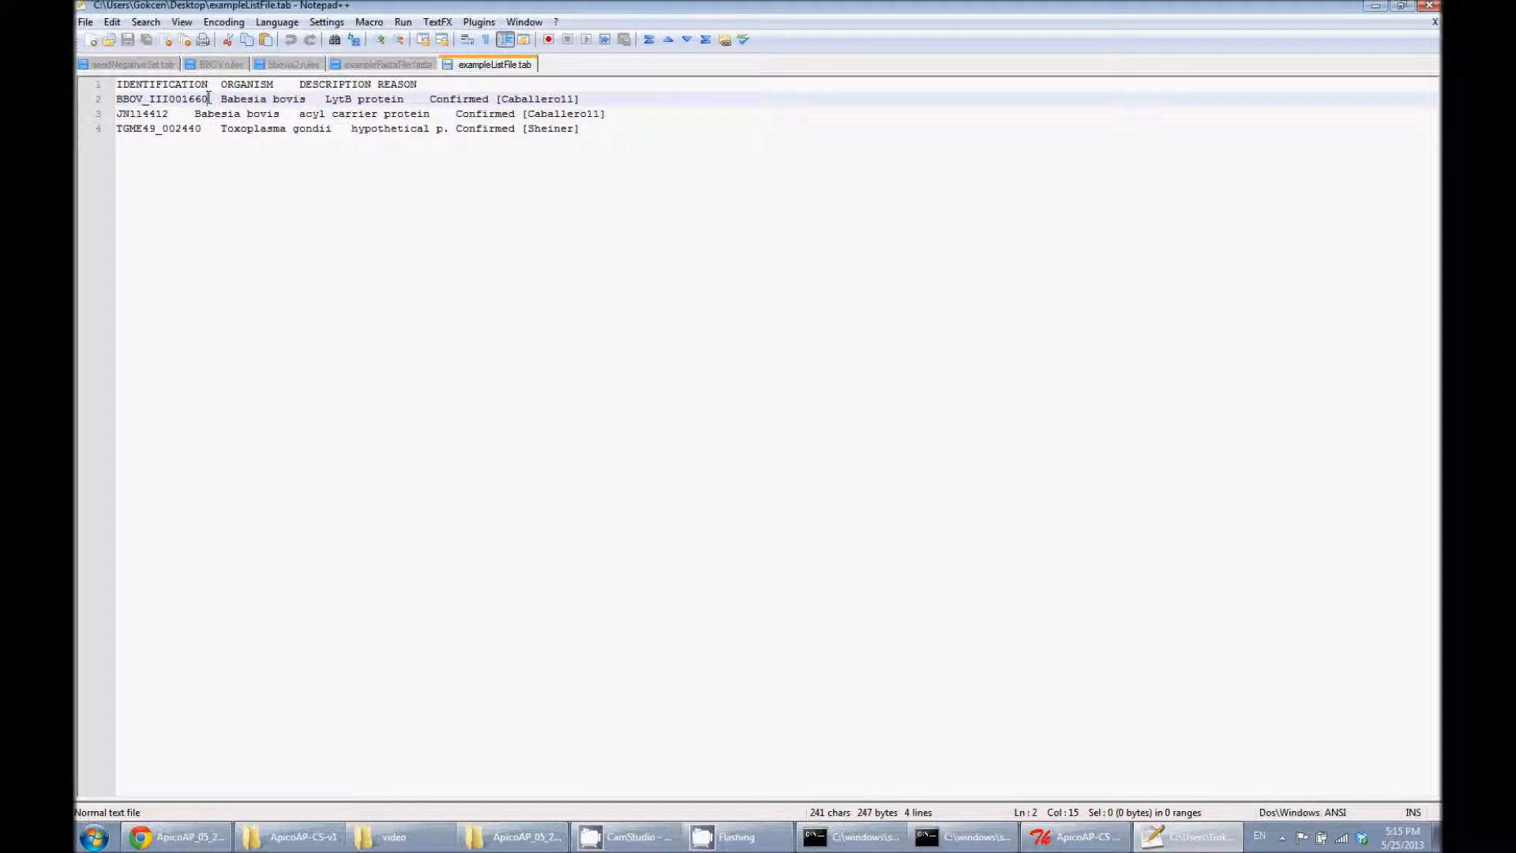
{"action": "left_click_drag", "start_coordinate": [209, 98], "coordinate": [222, 99]}
{"action": "left_click", "coordinate": [595, 128]}
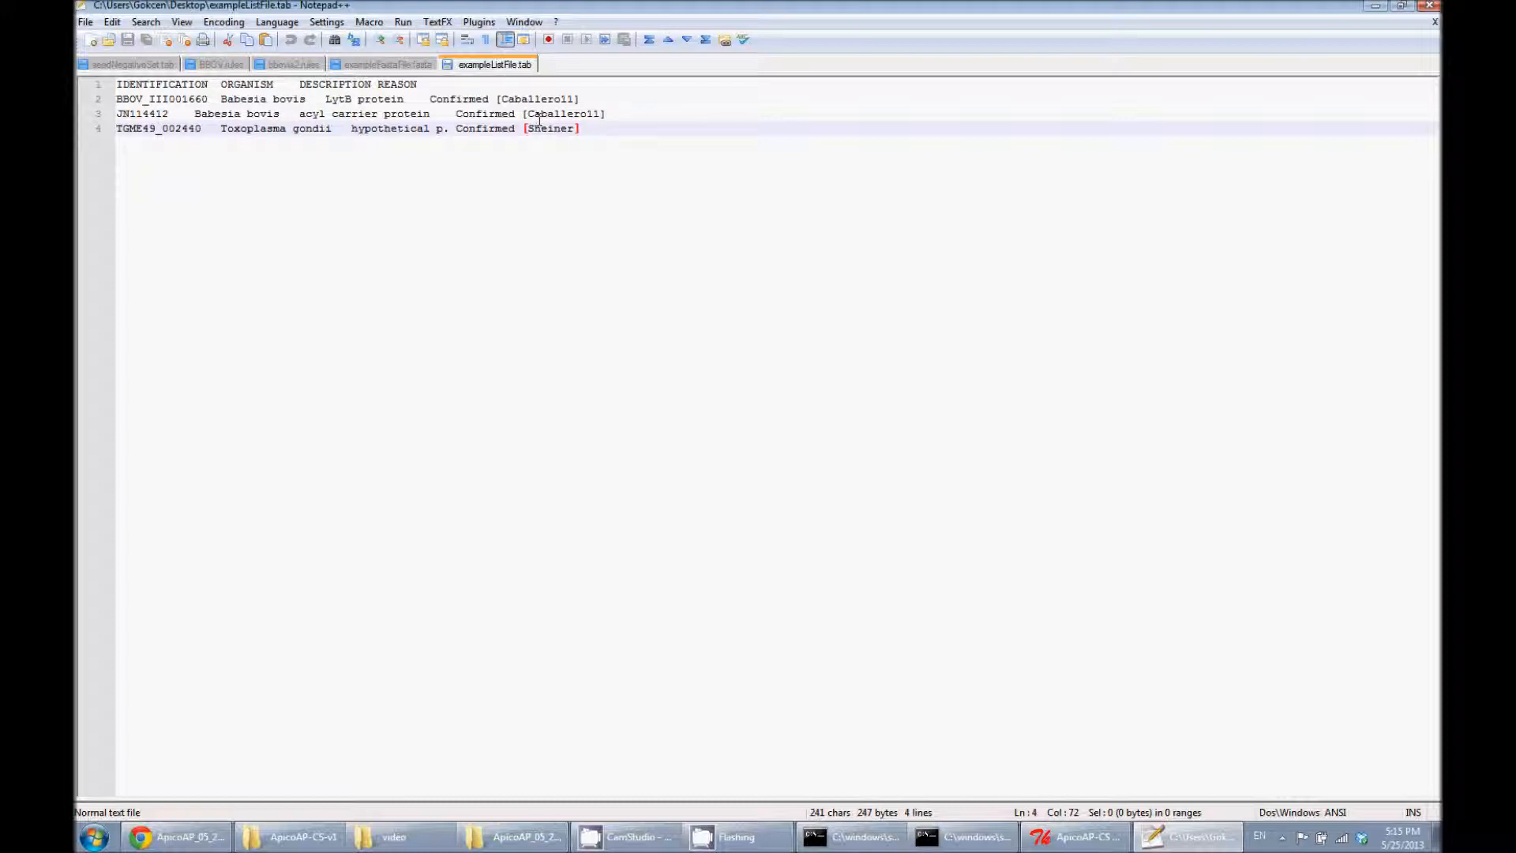
{"action": "left_click", "coordinate": [1375, 5]}
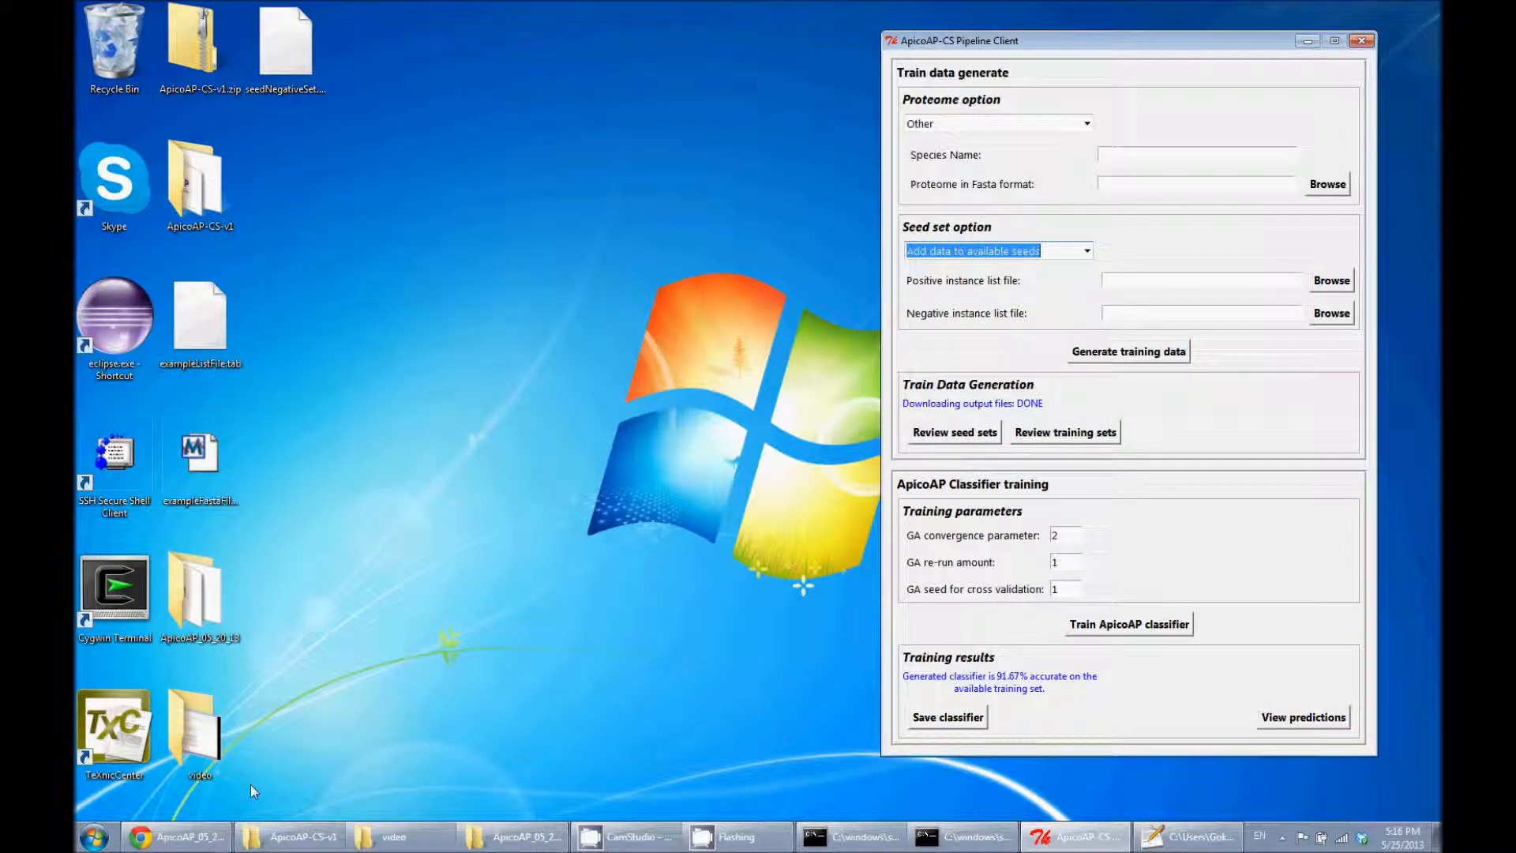
Switch to Chrome, open the apicoapcs project home page and highlight the bug-report e-mail address
{"action": "left_click", "coordinate": [188, 845]}
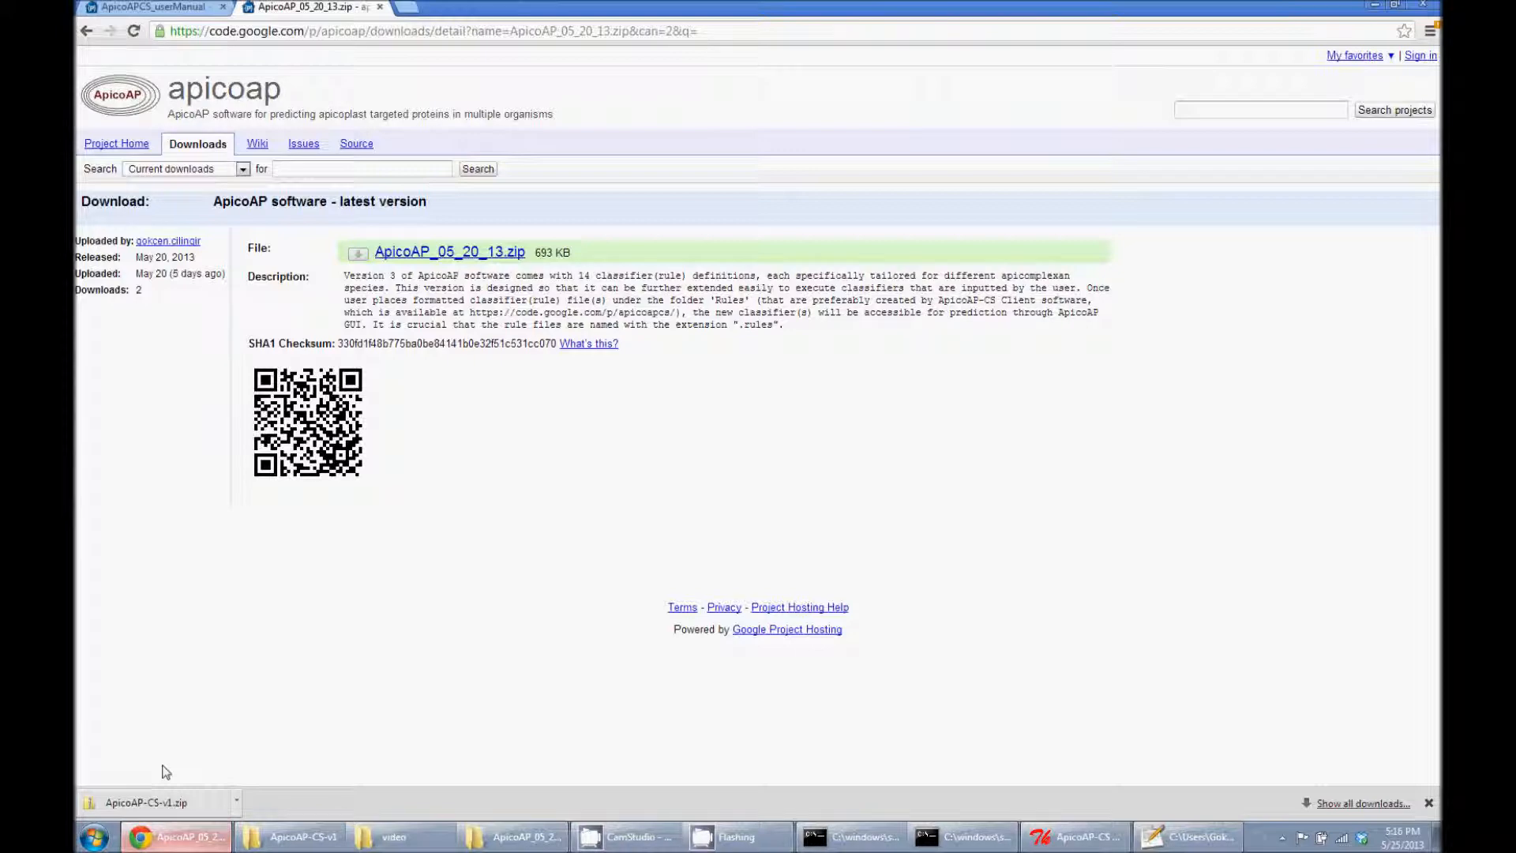
{"action": "left_click", "coordinate": [118, 8]}
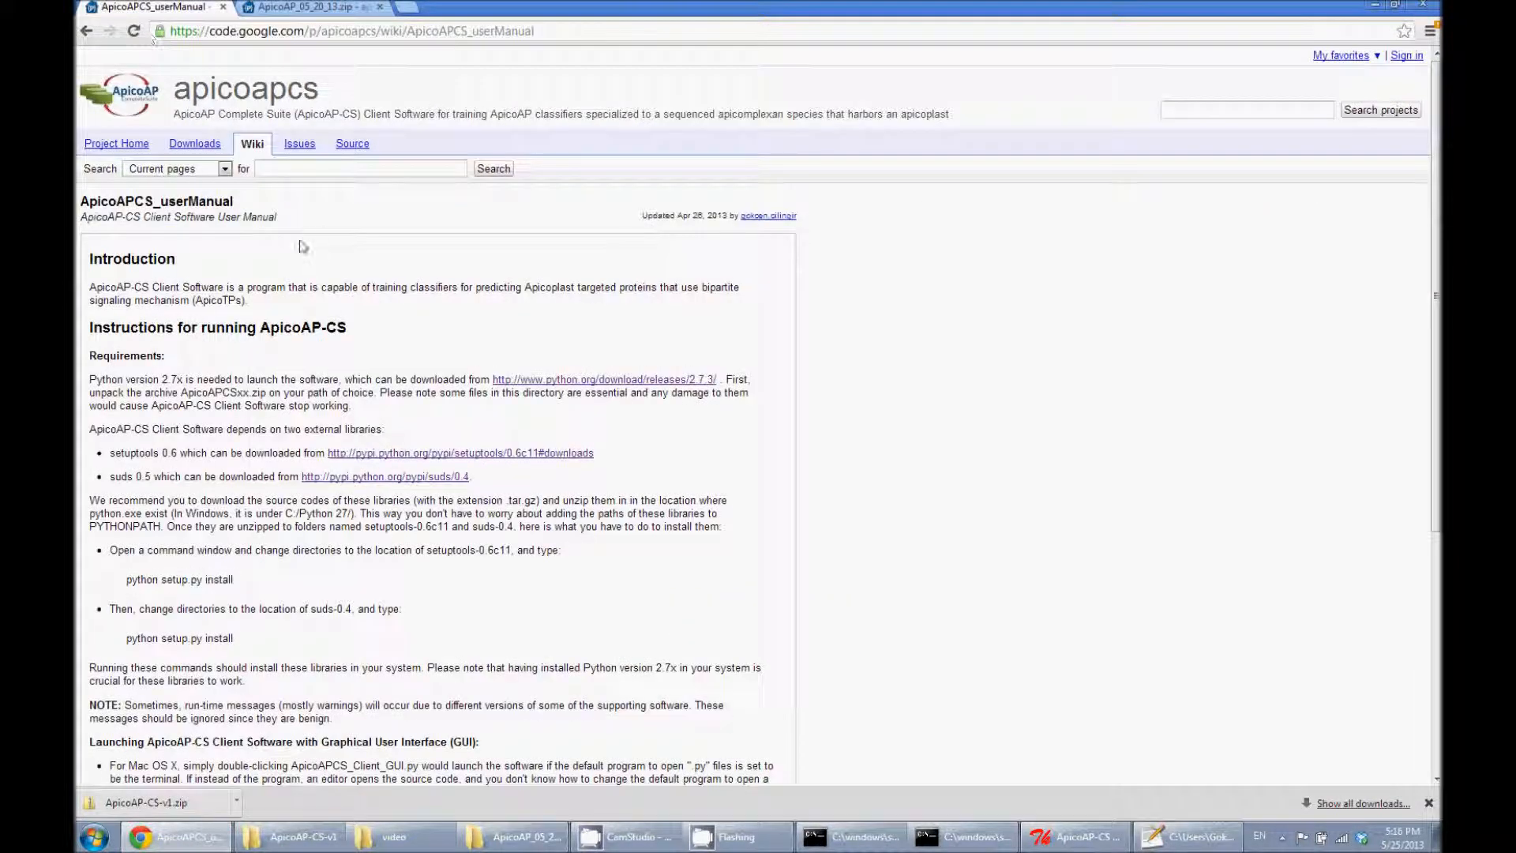
{"action": "left_click", "coordinate": [129, 144]}
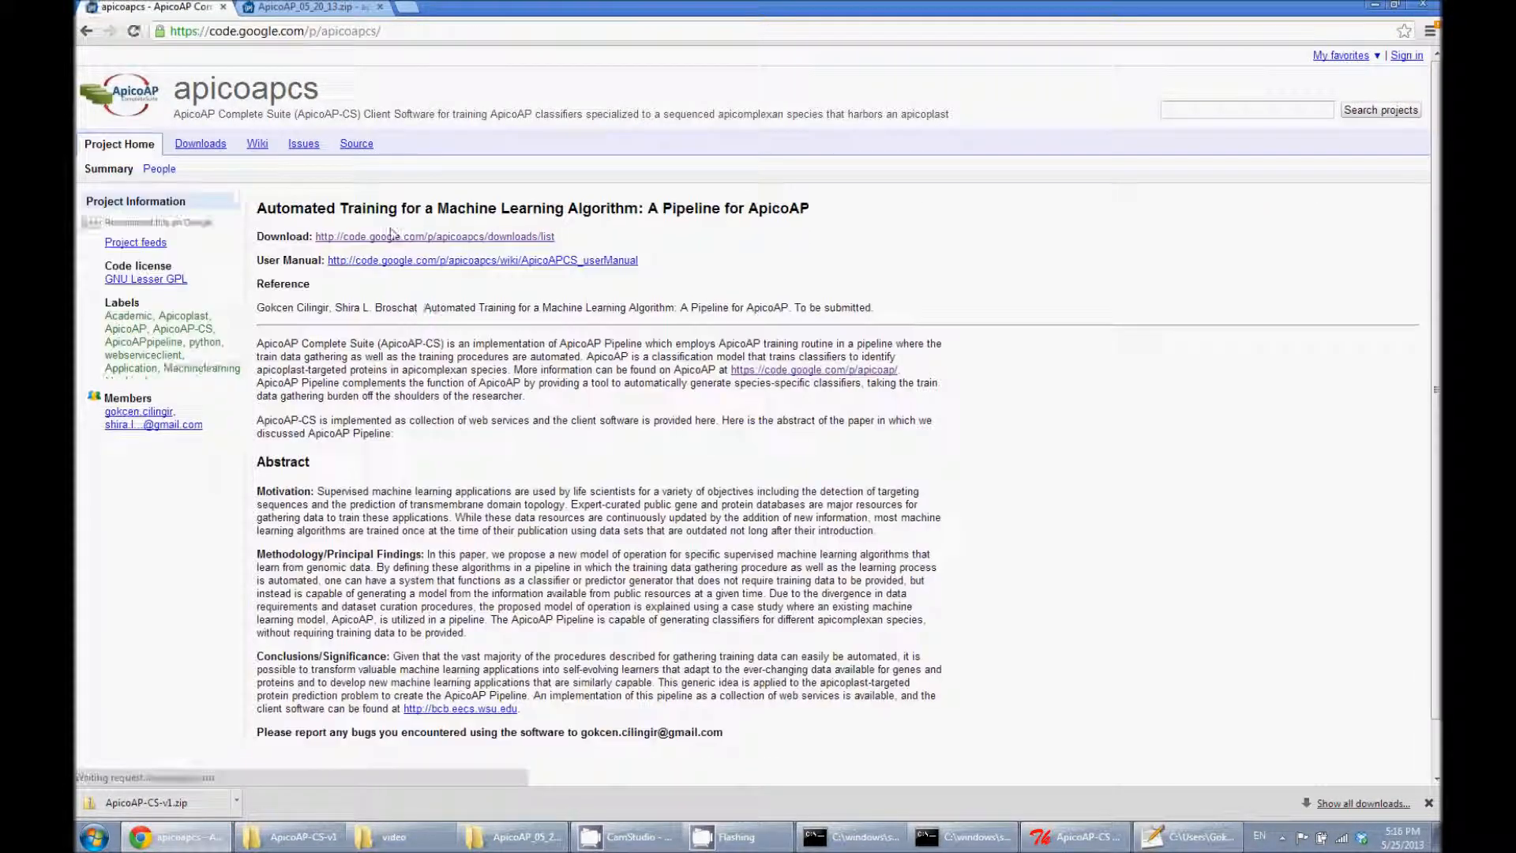
{"action": "left_click_drag", "start_coordinate": [742, 741], "coordinate": [577, 742]}
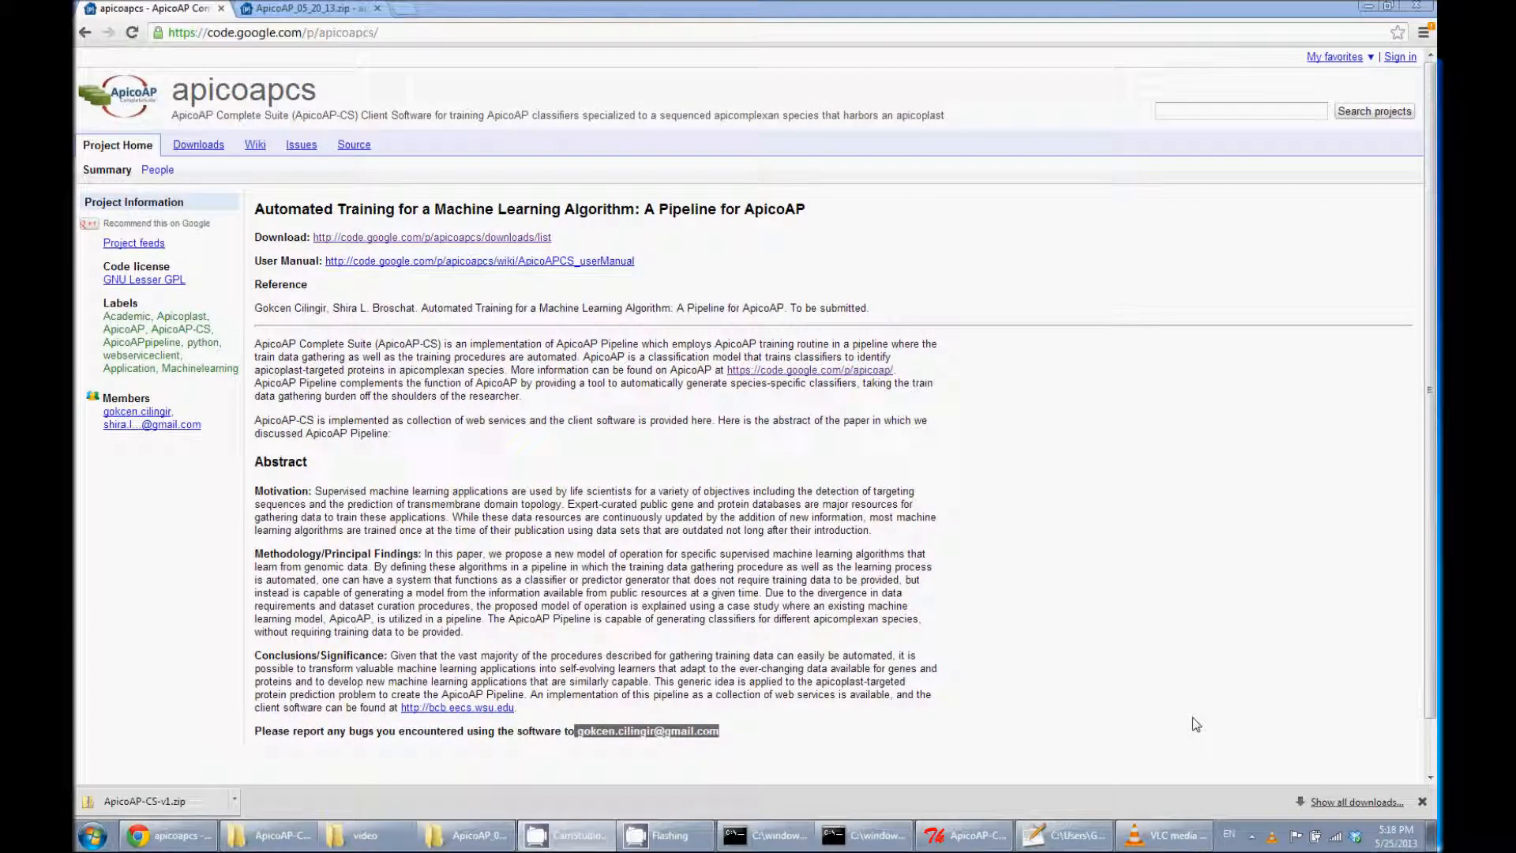